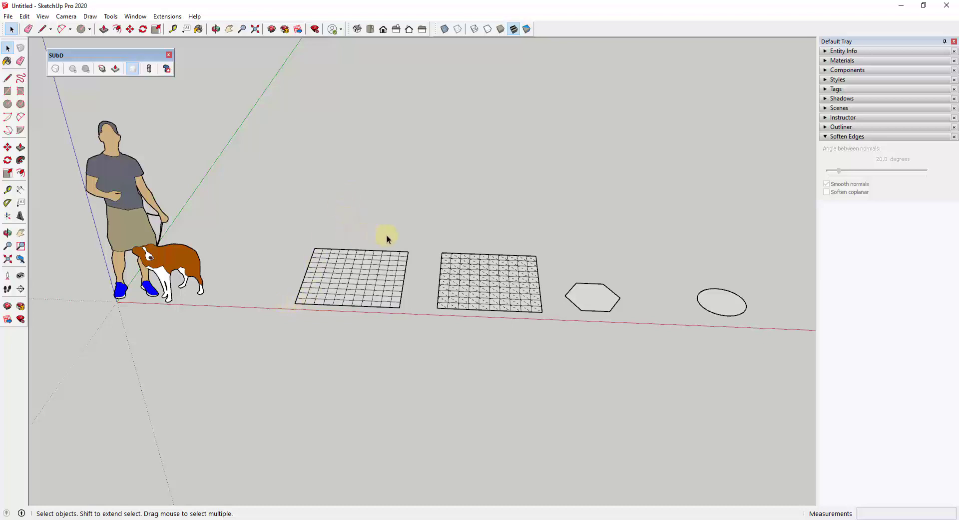
pyautogui.moveTo(676, 342); pyautogui.dragTo(697, 327, button='middle')
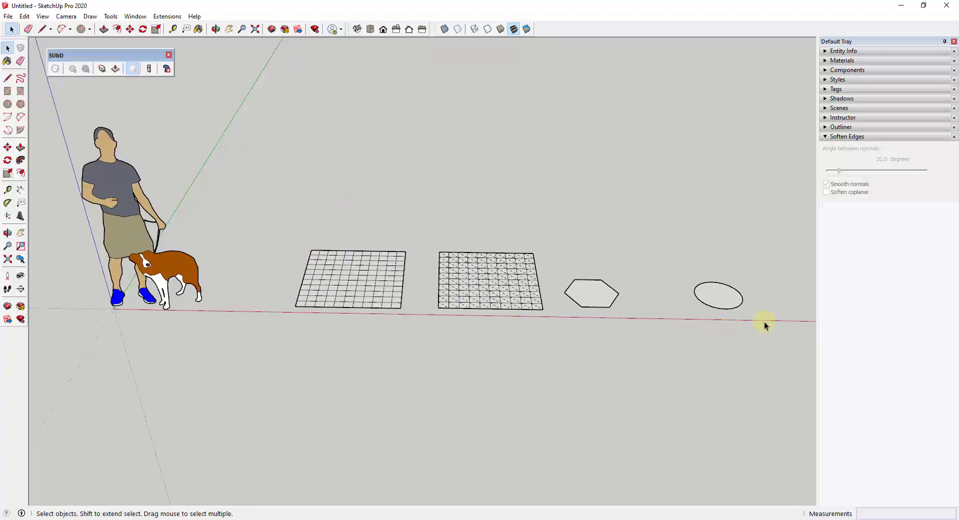
pyautogui.scroll(2, 764, 321)
pyautogui.scroll(-1, 559, 294)
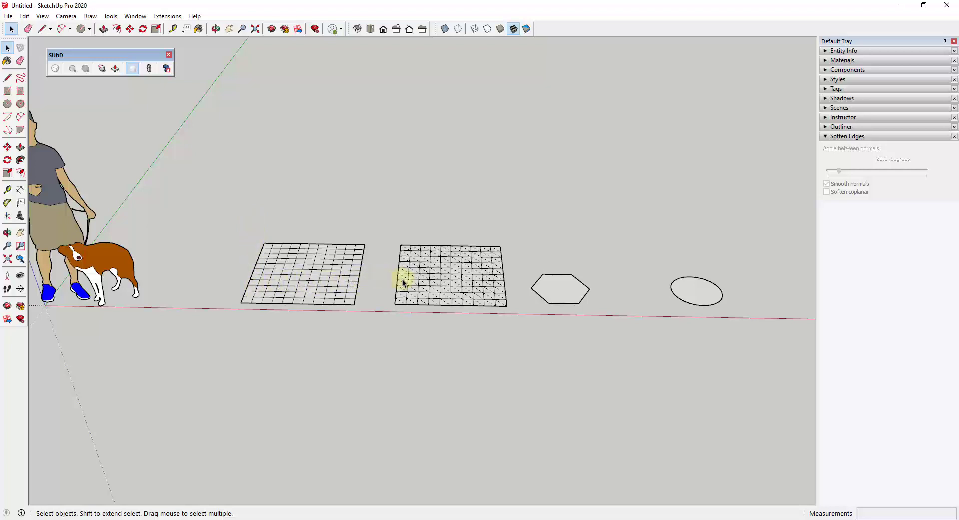
pyautogui.click(42, 16)
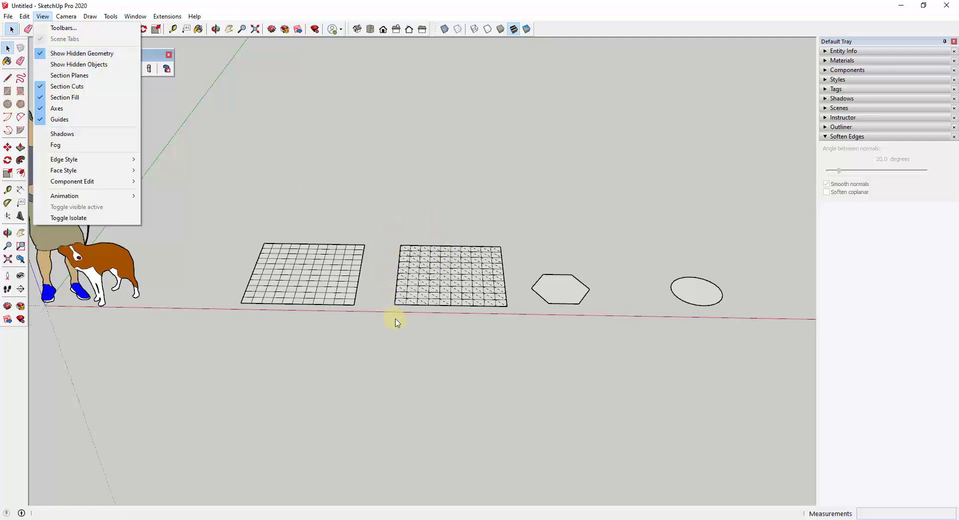
pyautogui.click(407, 239)
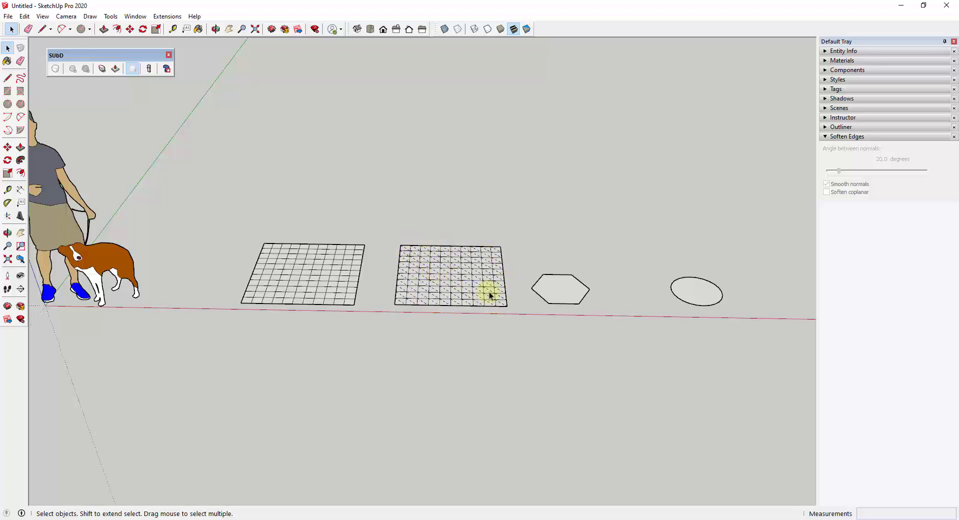
pyautogui.scroll(1, 563, 310)
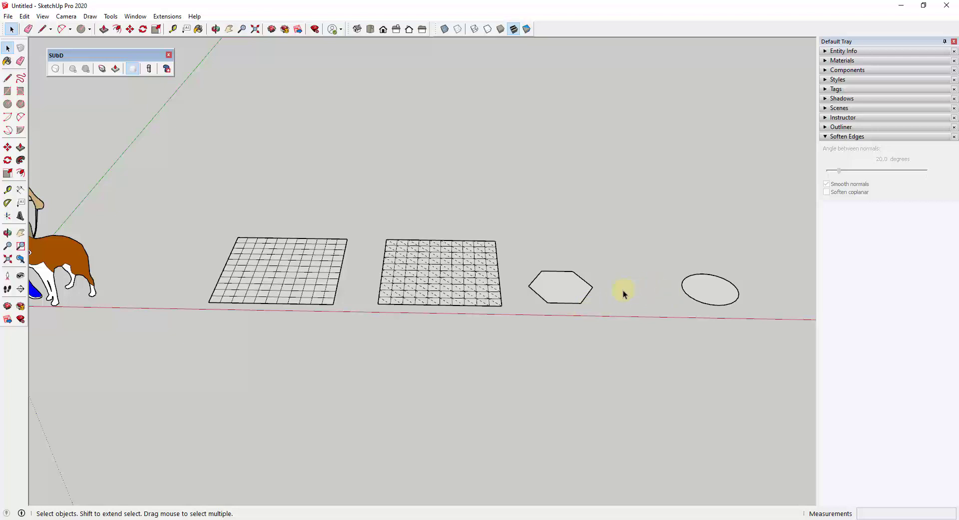
pyautogui.scroll(1, 679, 292)
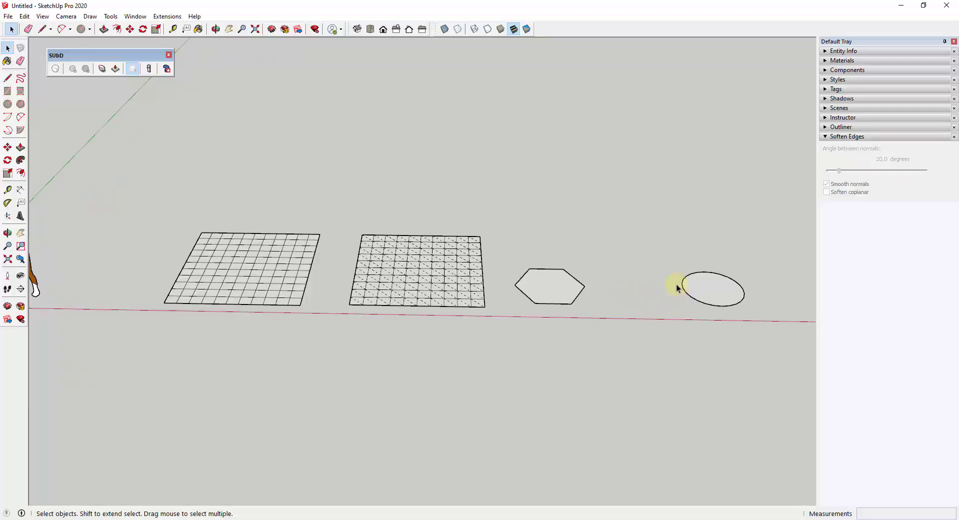
# - Select the plain quad grid, then switch hidden geometry off and back on to compare the two grids' faces
pyautogui.click(249, 297)
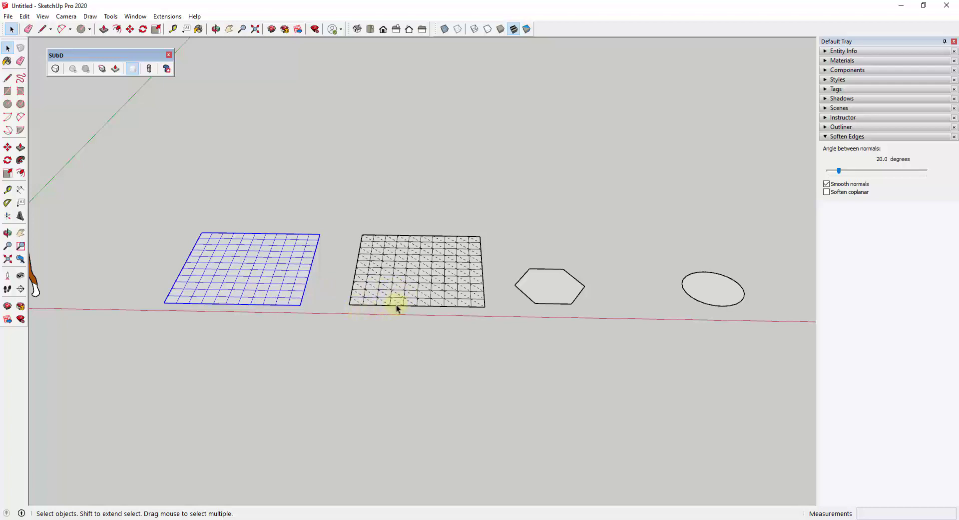
pyautogui.scroll(4, 392, 306)
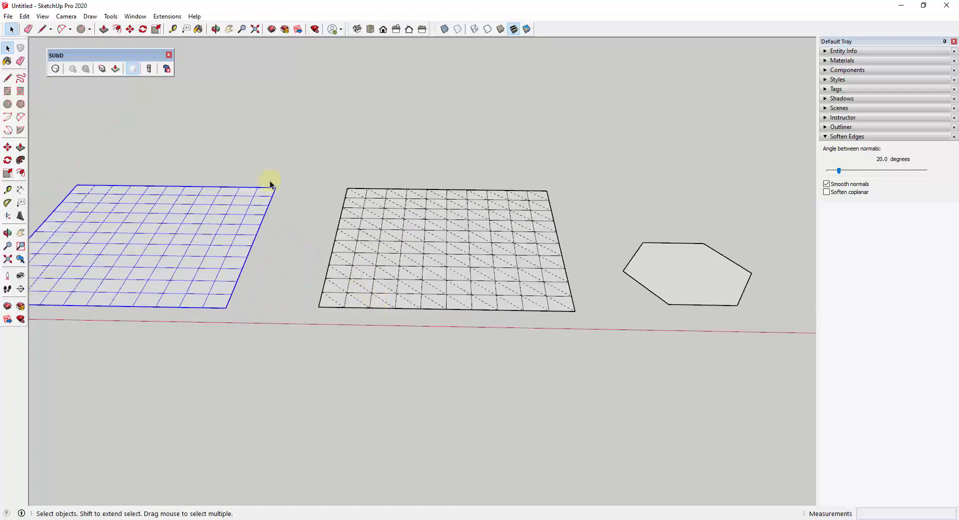
pyautogui.click(65, 16)
pyautogui.moveTo(43, 16)
pyautogui.click(59, 53)
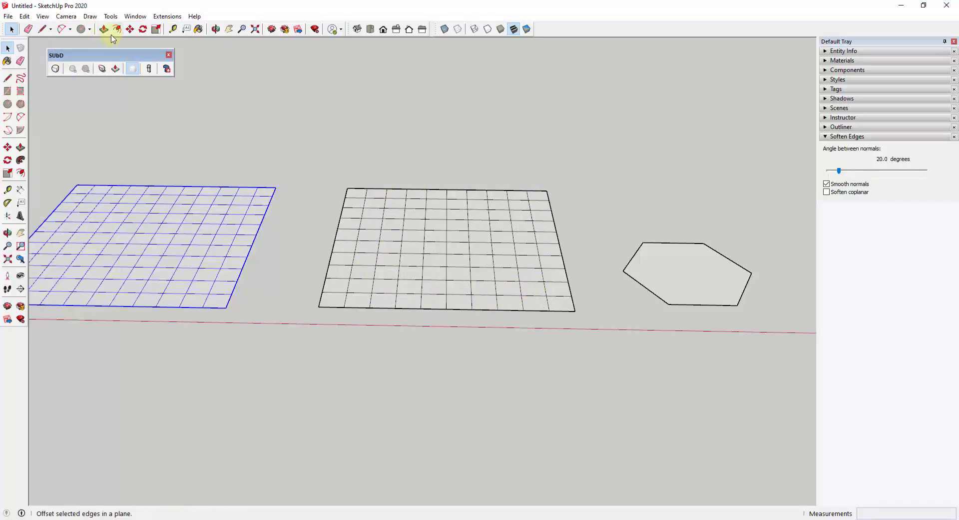
pyautogui.click(65, 16)
pyautogui.moveTo(42, 17)
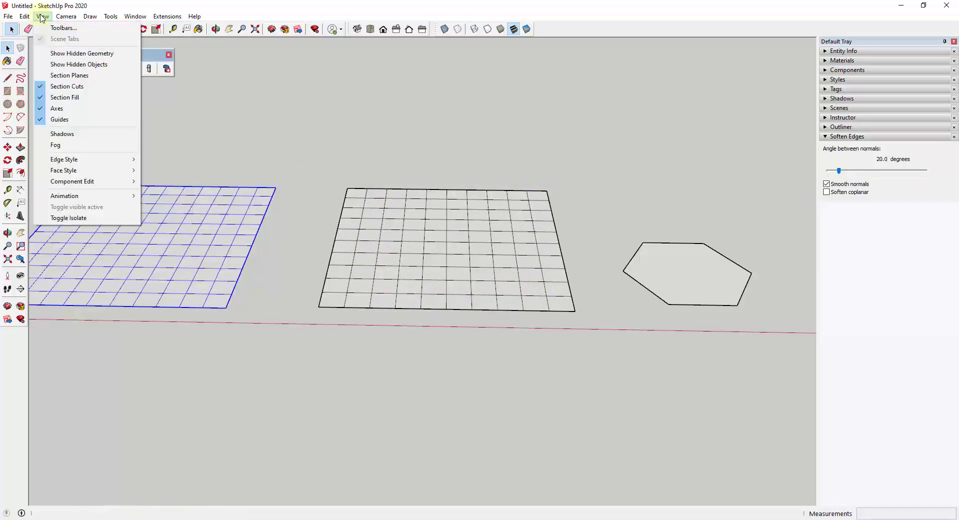
pyautogui.click(59, 53)
# - Open the triangulated grid group for editing and show the Sandbox toolbar
pyautogui.scroll(2, 340, 310)
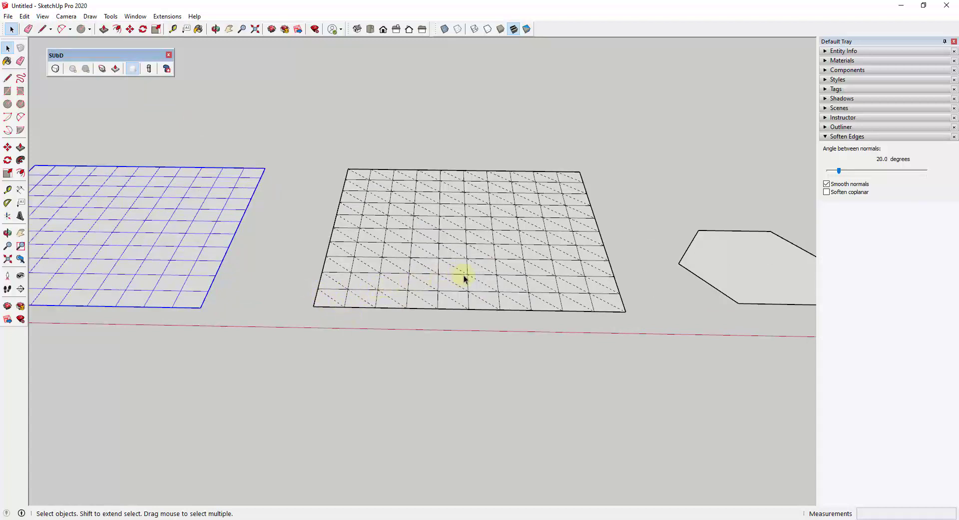
pyautogui.doubleClick(480, 230)
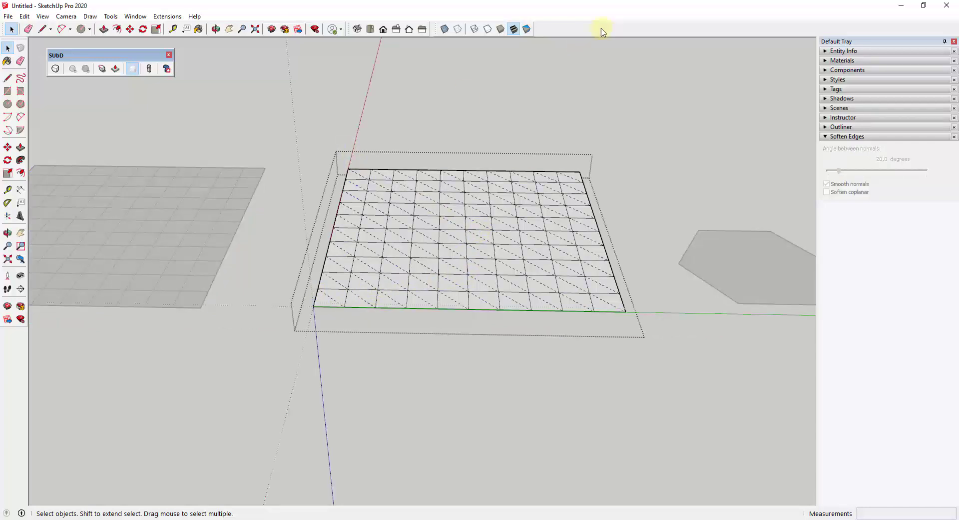
pyautogui.rightClick(604, 30)
pyautogui.click(639, 415)
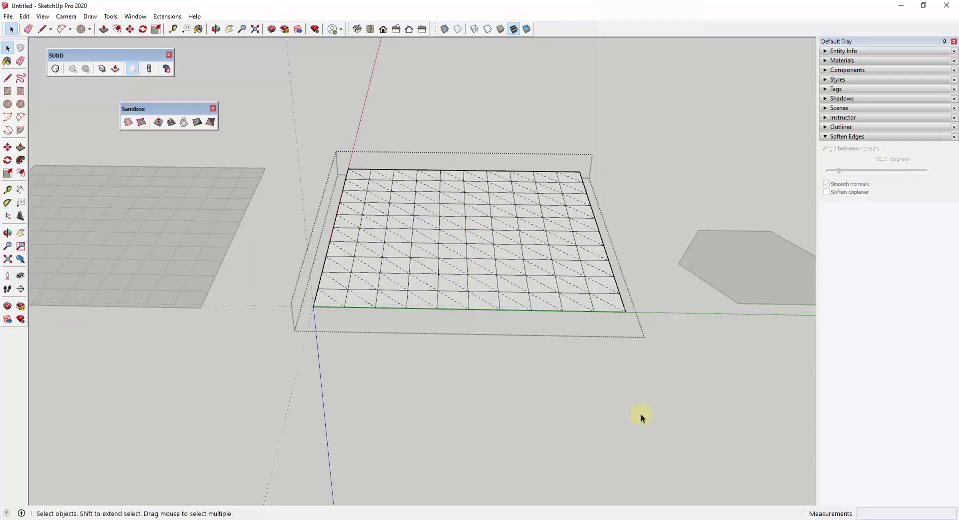
# - Raise the middle of the triangulated grid slightly with the Smoove tool, using a 2' radius
pyautogui.click(168, 122)
pyautogui.click(463, 224)
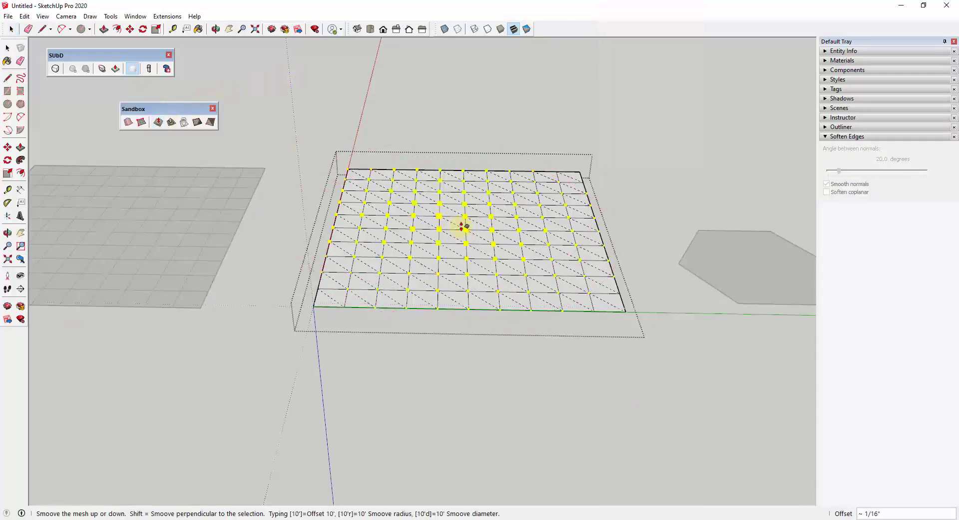
pyautogui.click(462, 216)
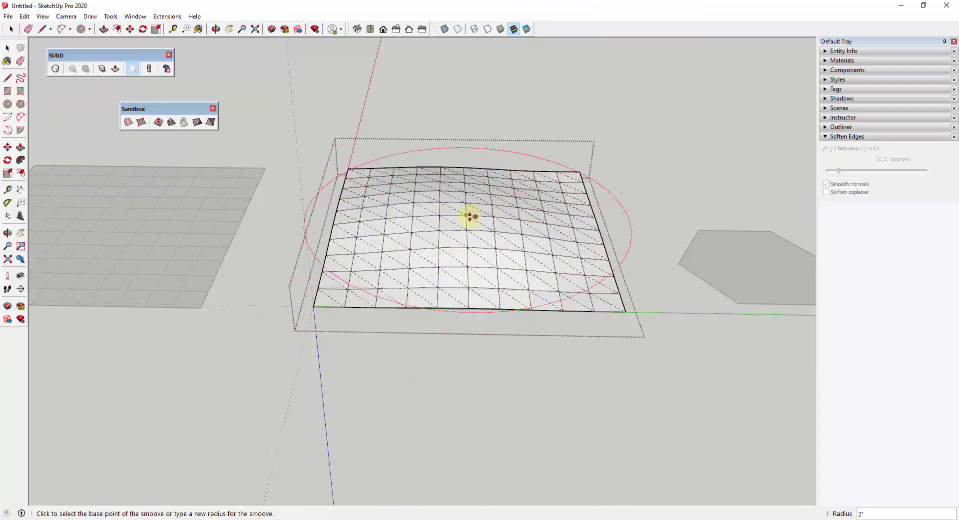
# - Undo the Smoove deformation and leave the triangulated grid's group
pyautogui.hotkey('ctrl', 'z')
pyautogui.click(169, 122)
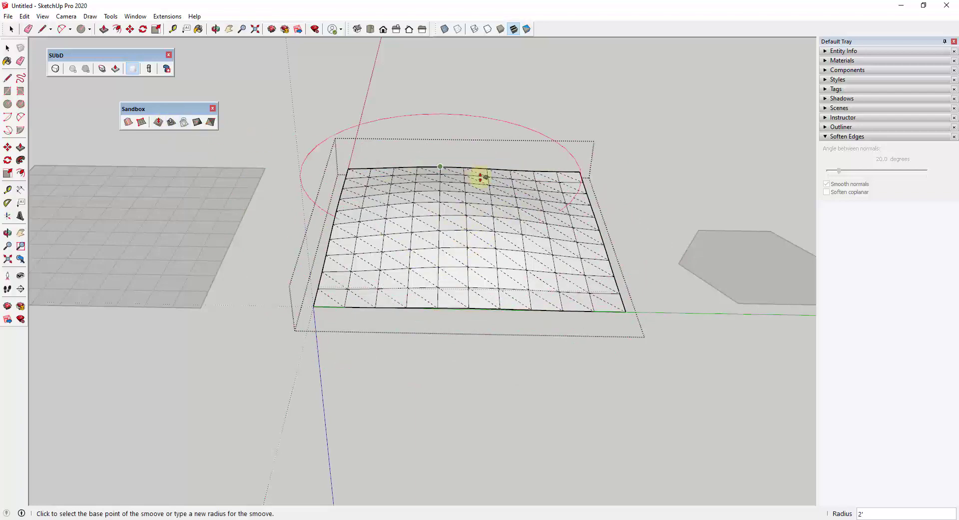
pyautogui.press('space')
pyautogui.click(616, 173)
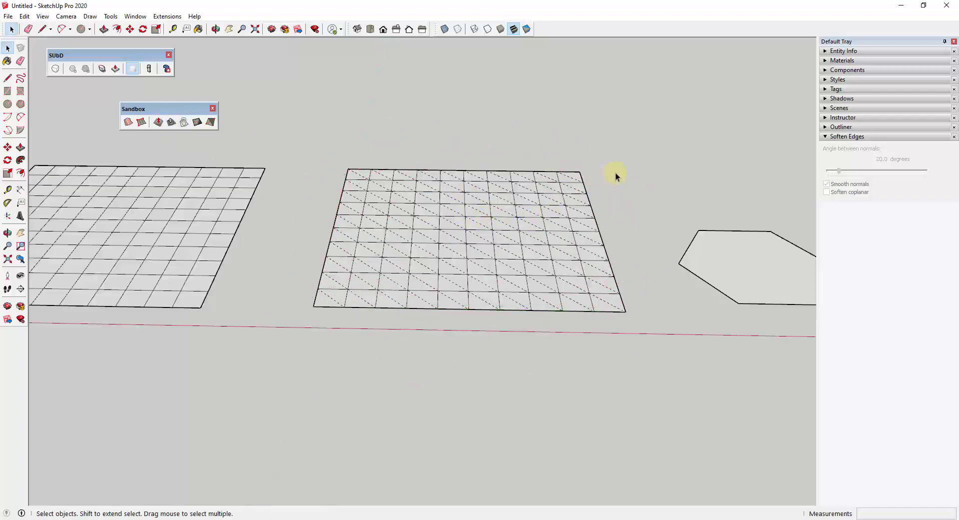
# - Select the plain quad grid and turn on SUbD subdivision for it
pyautogui.scroll(-3, 625, 184)
pyautogui.scroll(1, 580, 205)
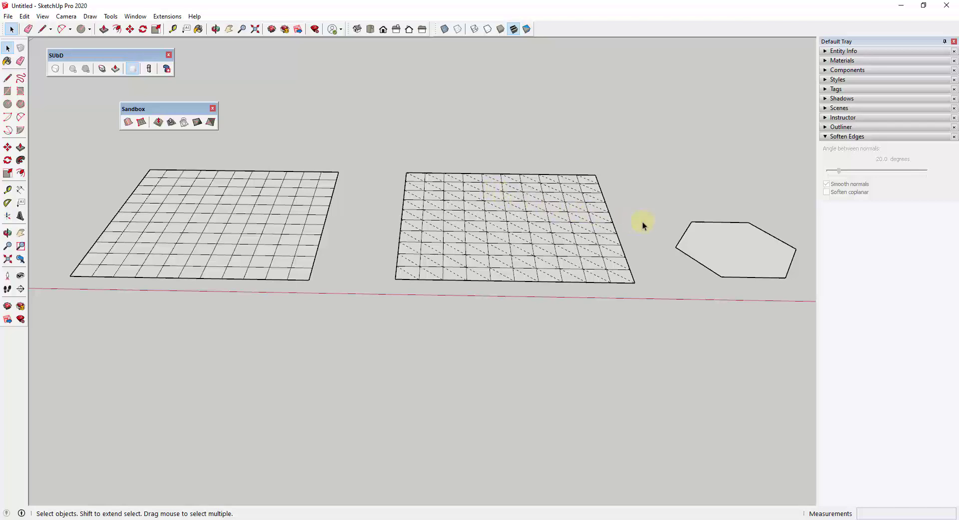
pyautogui.scroll(-2, 654, 215)
pyautogui.moveTo(431, 156); pyautogui.dragTo(360, 214, button='middle')
pyautogui.tripleClick(320, 236)
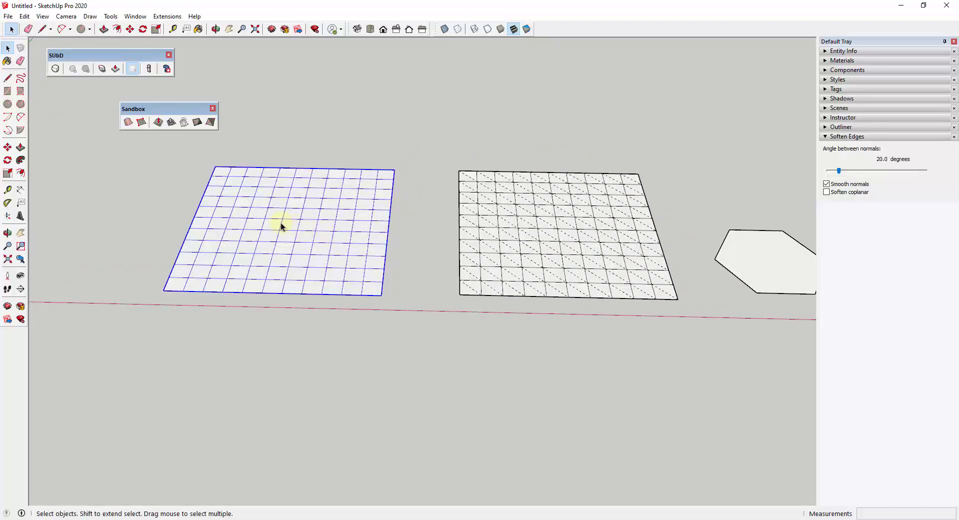
pyautogui.click(55, 70)
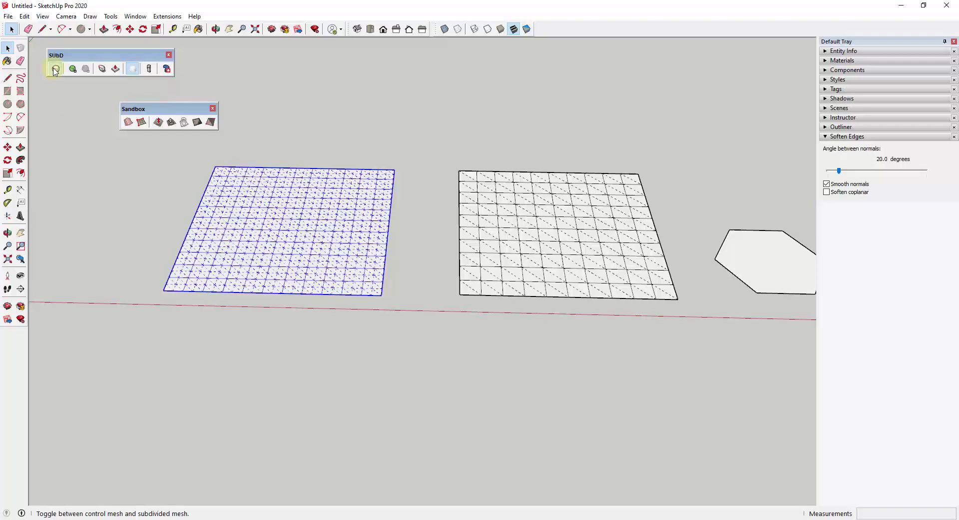
# - Increase the quad grid's SUbD subdivision by one level
pyautogui.scroll(2, 227, 261)
pyautogui.scroll(1, 199, 173)
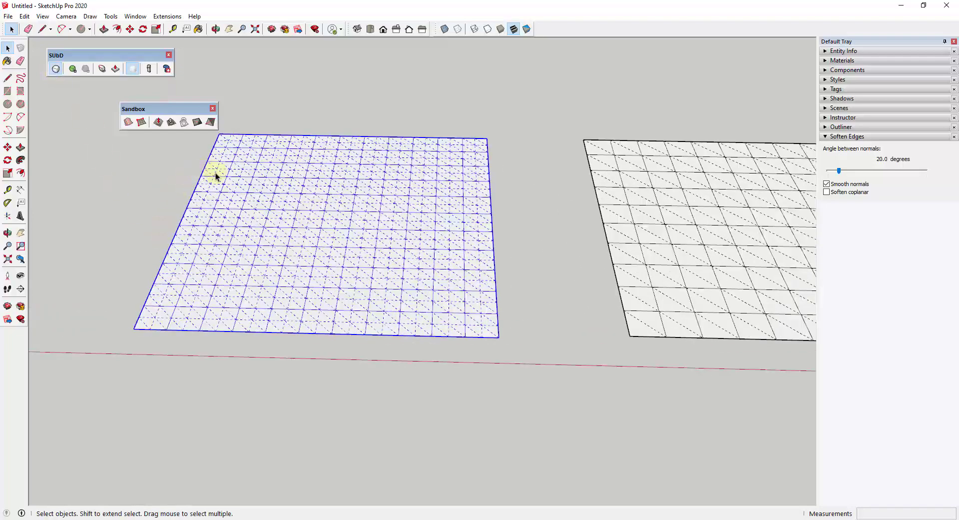
pyautogui.moveTo(215, 174); pyautogui.dragTo(213, 220, button='middle')
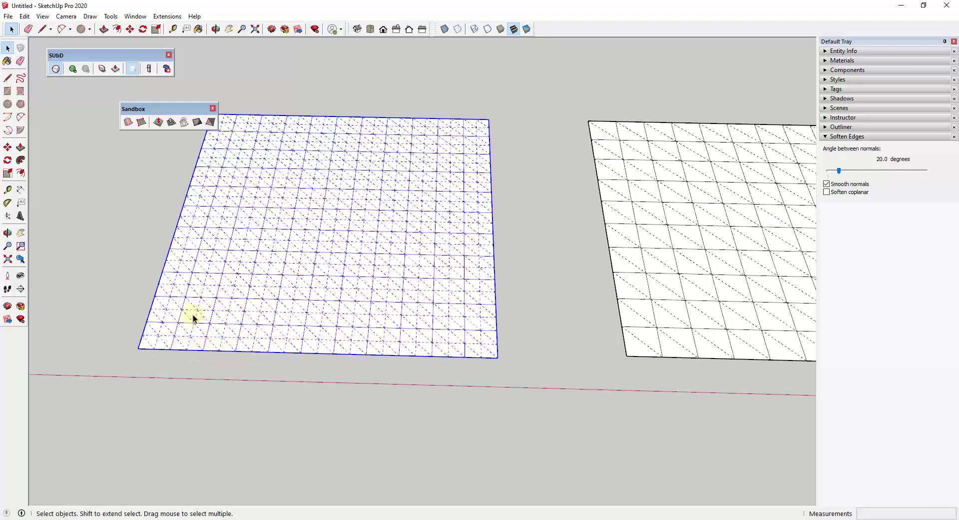
pyautogui.click(72, 69)
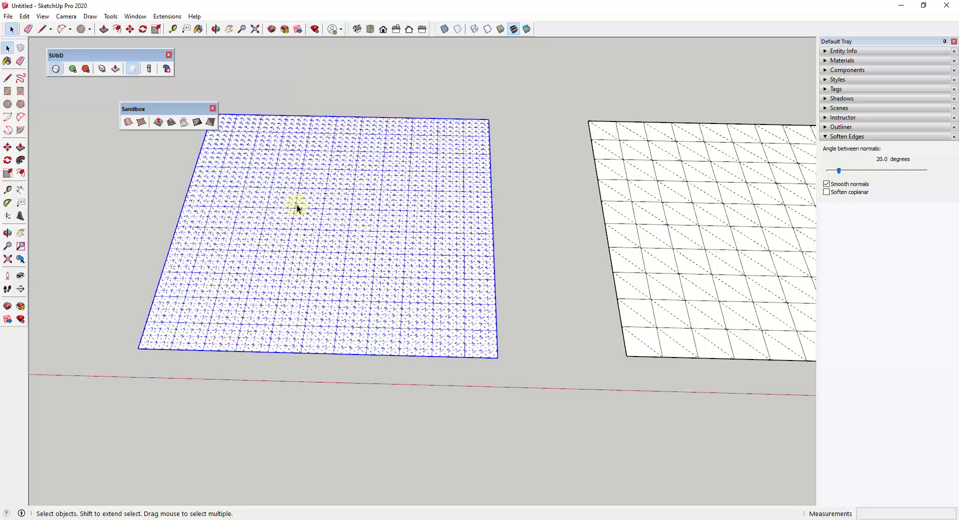
# - Select the triangulated grid and turn on SUbD subdivision for it
pyautogui.scroll(-2, 293, 245)
pyautogui.scroll(2, 598, 217)
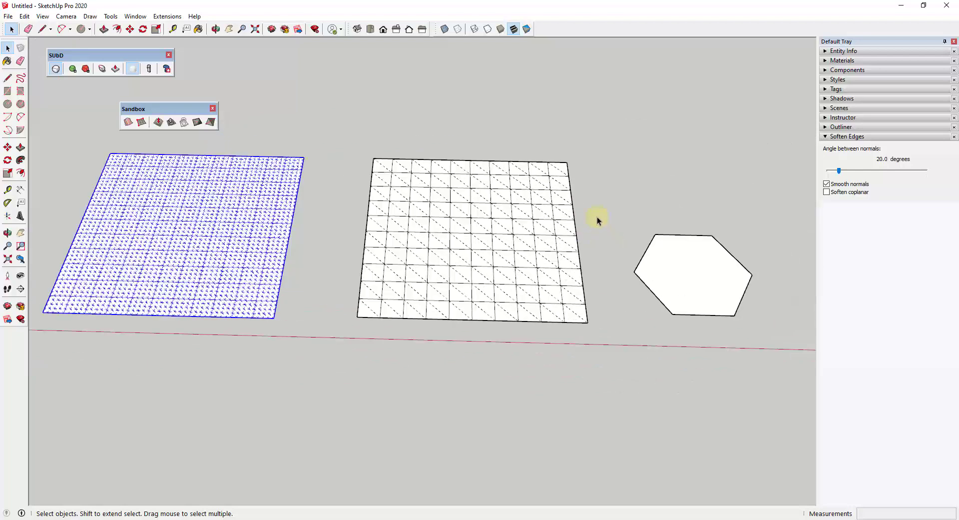
pyautogui.click(521, 216)
pyautogui.scroll(1, 603, 232)
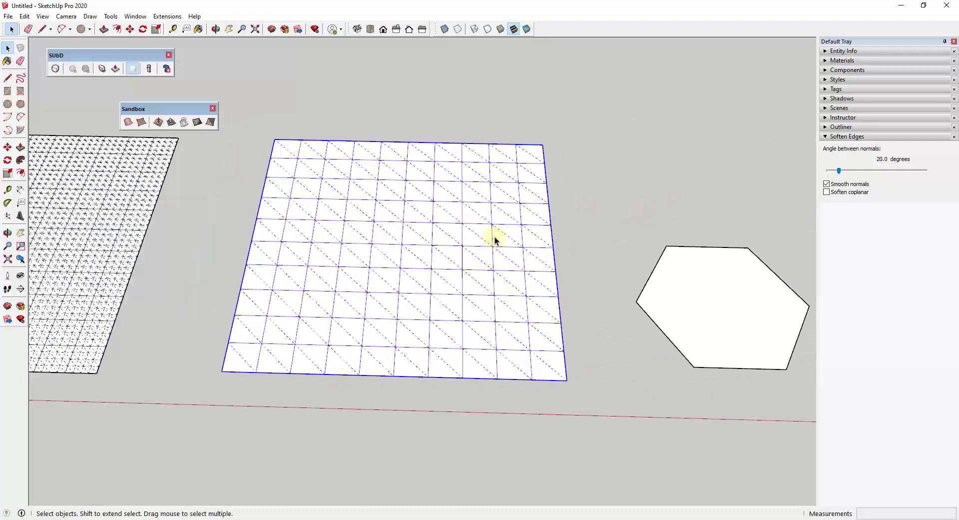
pyautogui.click(56, 69)
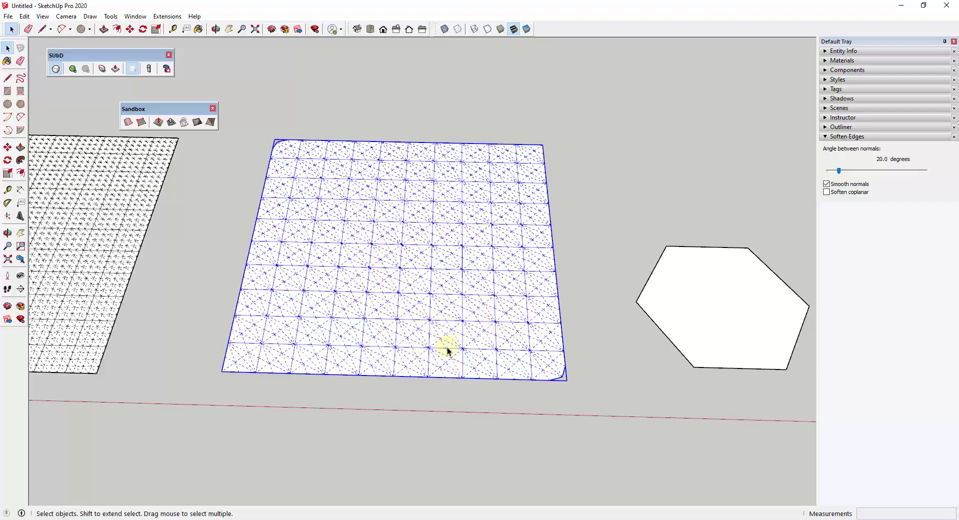
# - Increase the triangulated grid's subdivision by one level and examine the resulting mesh pattern up close
pyautogui.scroll(2, 447, 351)
pyautogui.scroll(-5, 453, 340)
pyautogui.scroll(3, 435, 310)
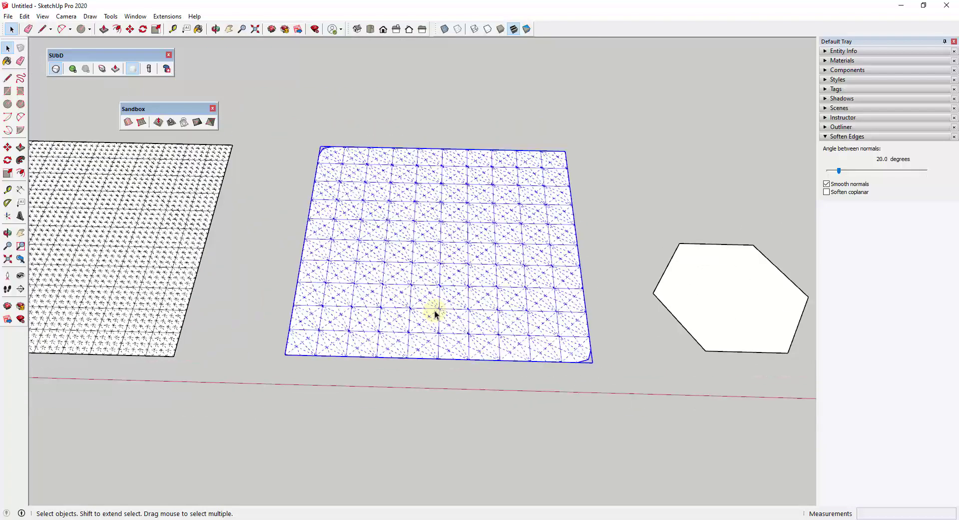
pyautogui.scroll(2, 435, 313)
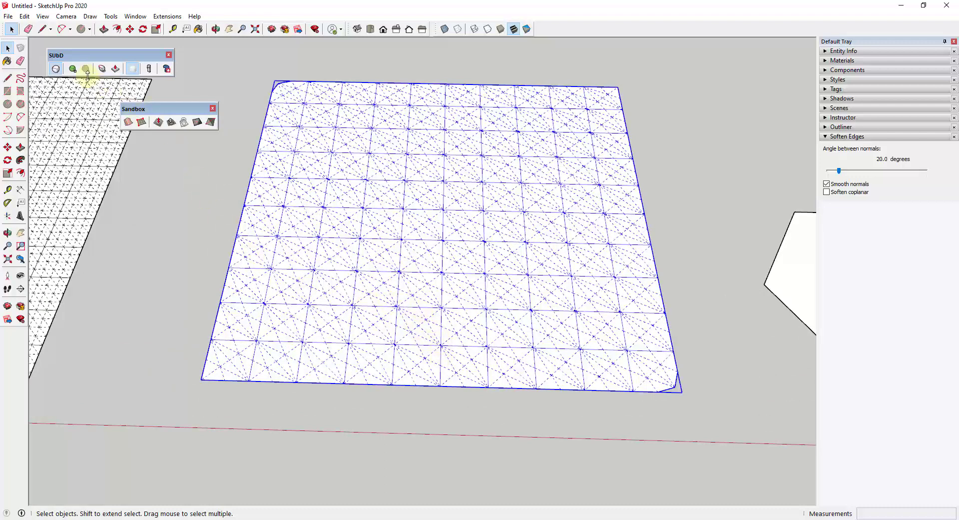
pyautogui.click(72, 69)
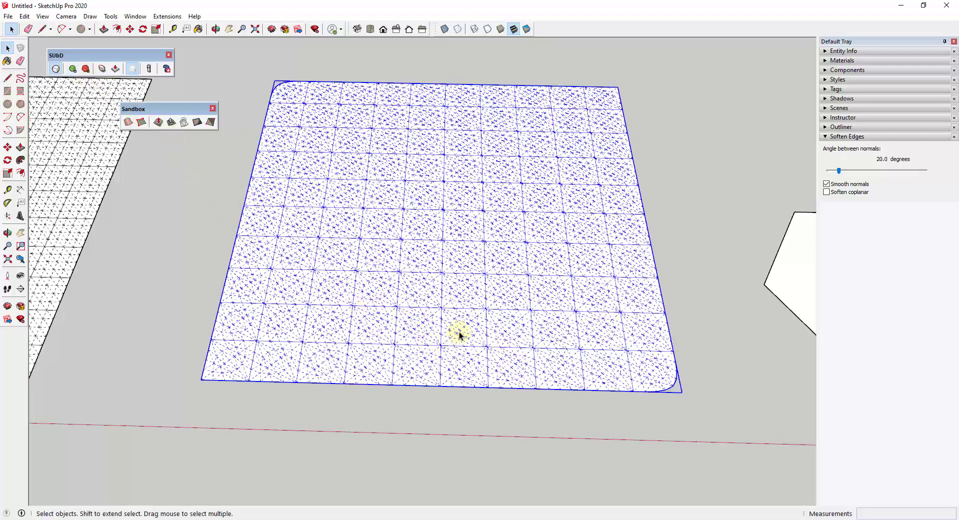
pyautogui.scroll(4, 450, 329)
pyautogui.scroll(1, 421, 311)
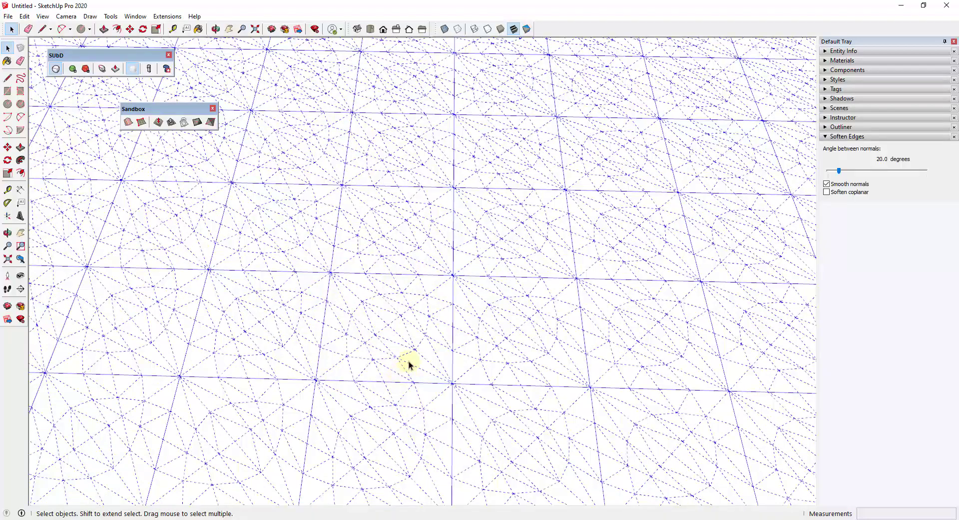
pyautogui.scroll(-6, 392, 342)
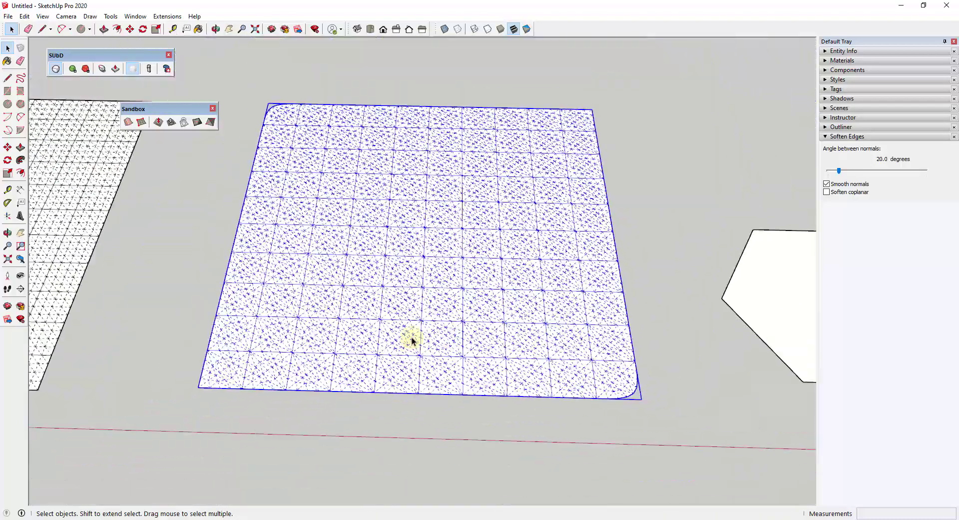
# - Turn off SUbD subdivision on the triangulated grid and on the quad grid
pyautogui.click(55, 68)
pyautogui.click(198, 216)
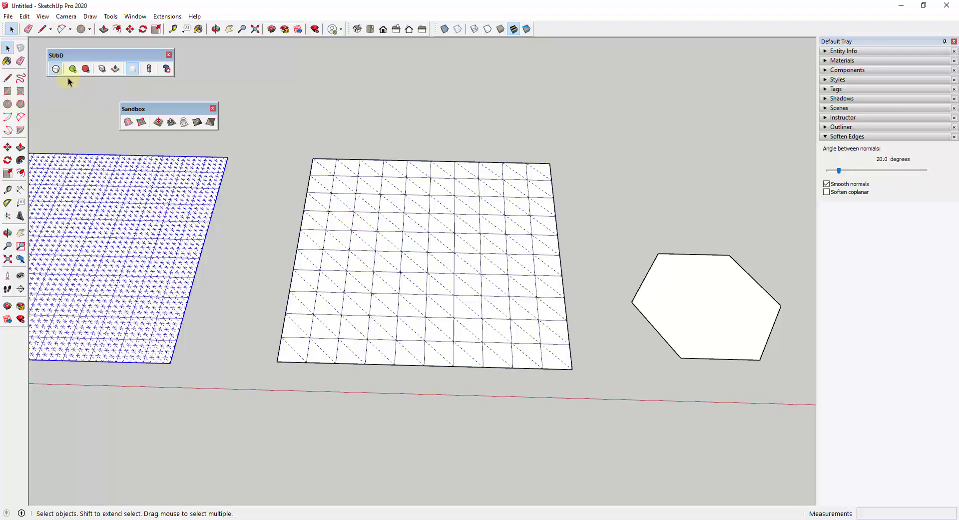
pyautogui.click(55, 68)
# - Open the quad grid group for editing and show the Vertex Tools toolbar
pyautogui.scroll(-2, 627, 134)
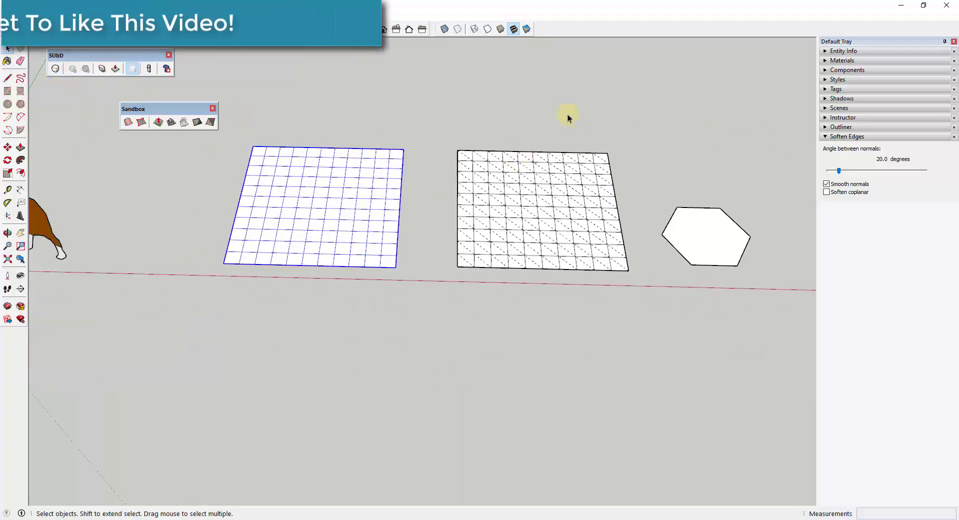
pyautogui.doubleClick(361, 181)
pyautogui.rightClick(623, 29)
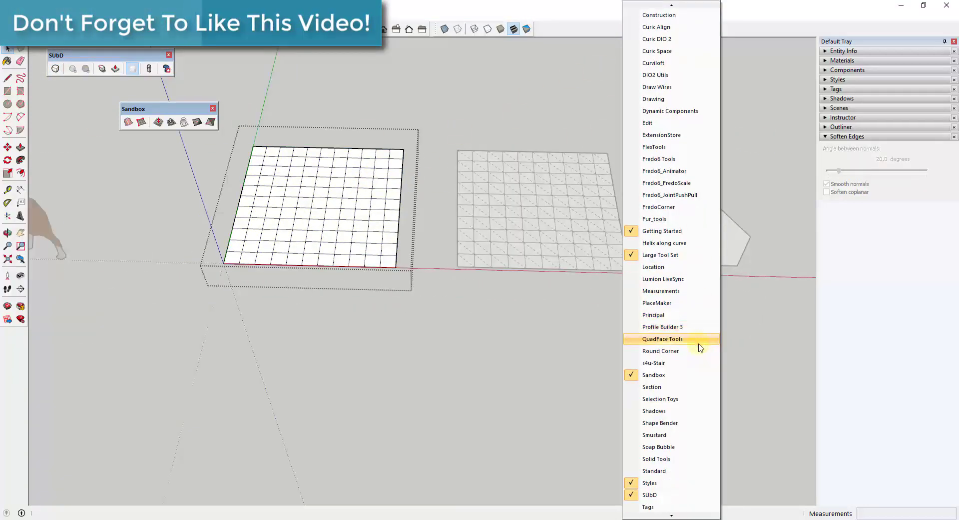
pyautogui.click(664, 457)
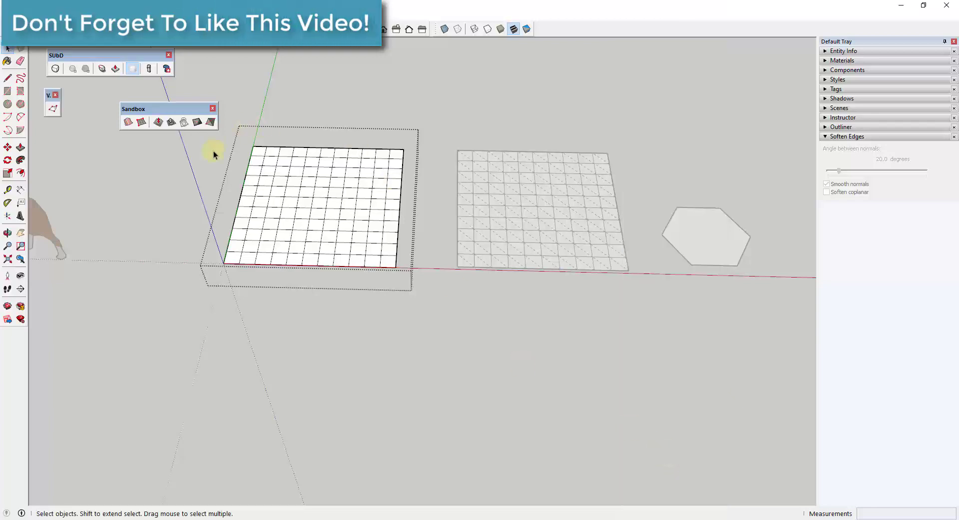
# - Soft-select the central vertices of the quad grid with Vertex Tools, raise them about 5 5/16" into a mound, and close the group
pyautogui.click(52, 108)
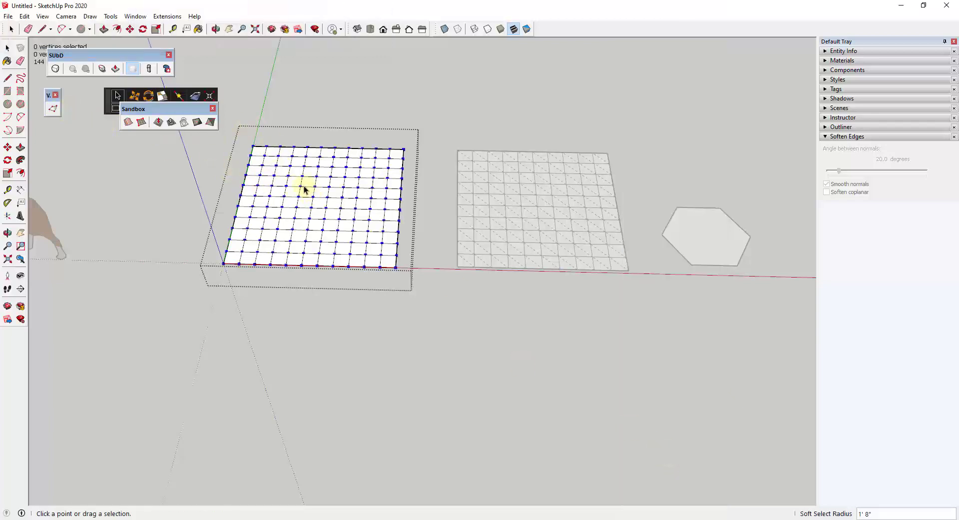
pyautogui.moveTo(306, 189); pyautogui.dragTo(344, 222)
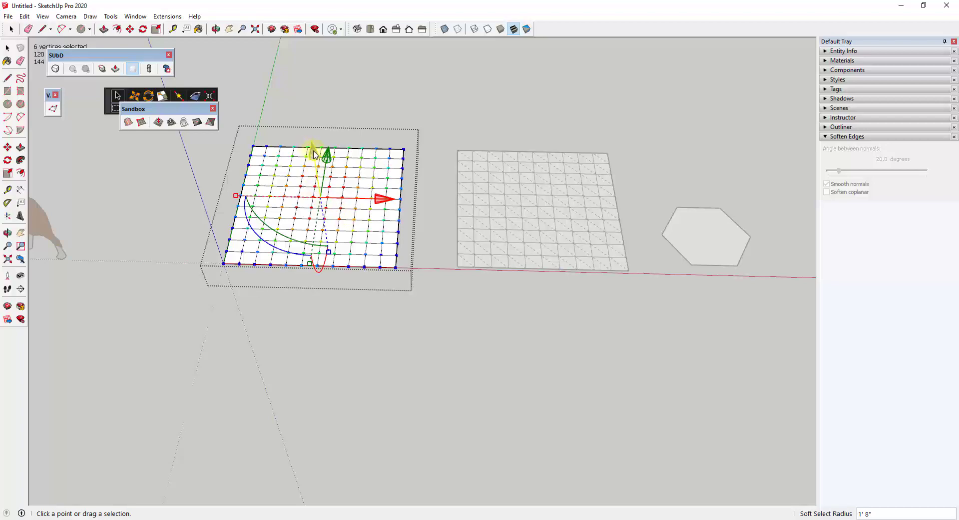
pyautogui.moveTo(315, 164); pyautogui.dragTo(320, 137)
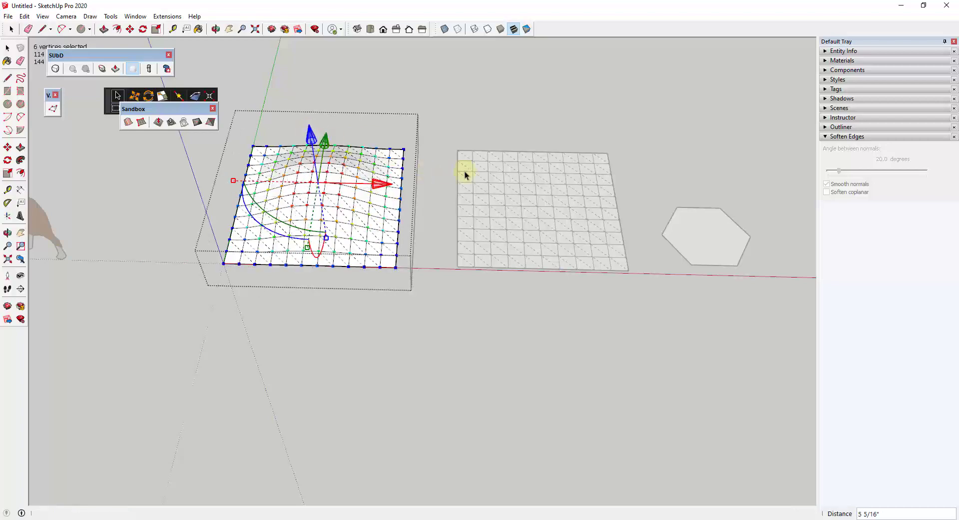
pyautogui.click(431, 167)
pyautogui.press('space')
pyautogui.click(430, 173)
# - Open the triangulated grid group, raise a mound at its centre with Smoove, and close the group
pyautogui.click(572, 194)
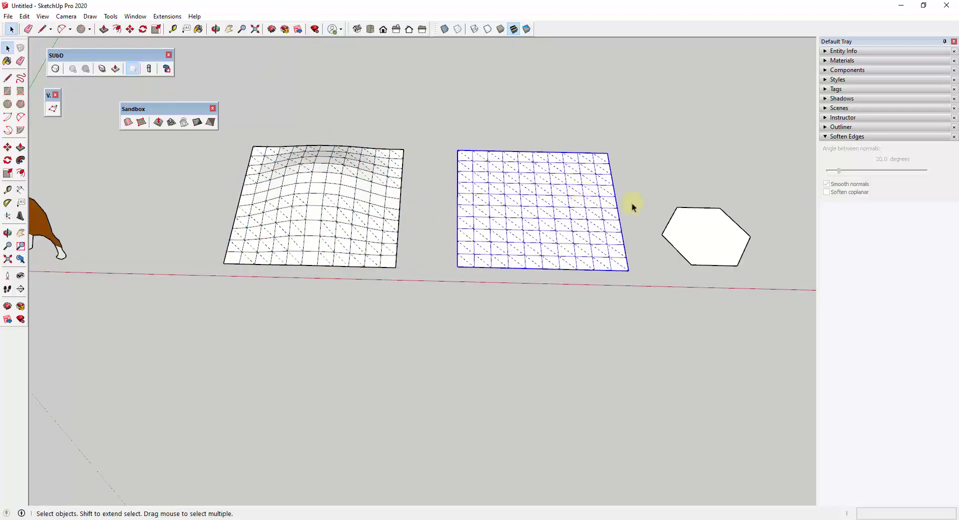
pyautogui.scroll(3, 650, 207)
pyautogui.doubleClick(550, 202)
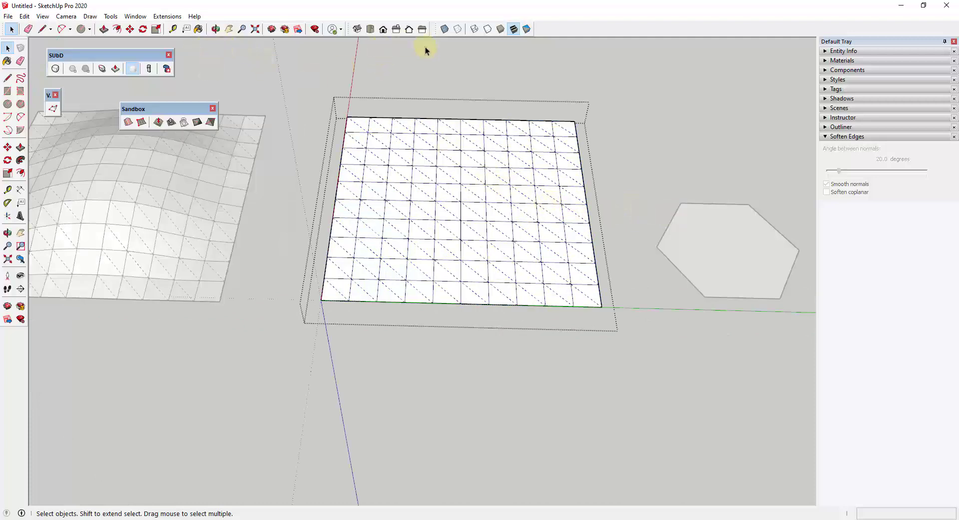
pyautogui.click(158, 122)
pyautogui.click(462, 203)
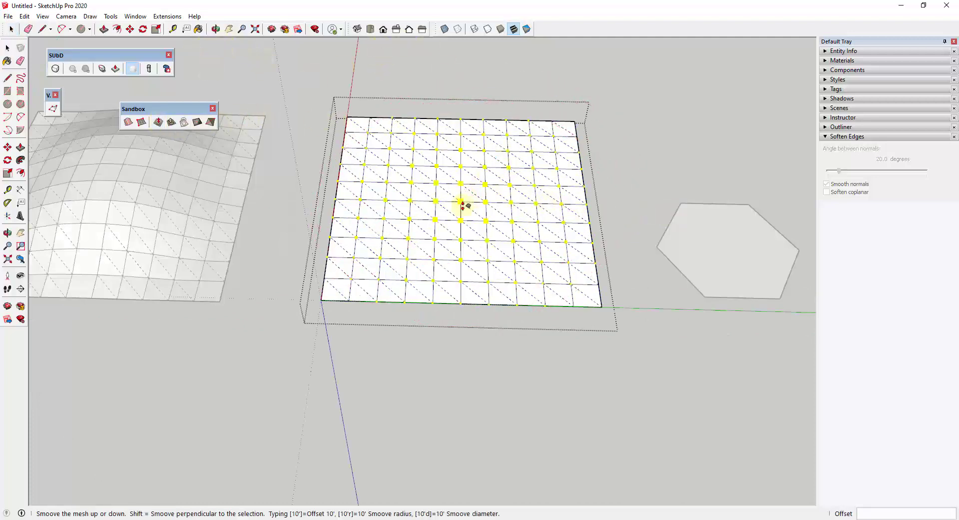
pyautogui.click(481, 176)
pyautogui.press('space')
pyautogui.click(499, 343)
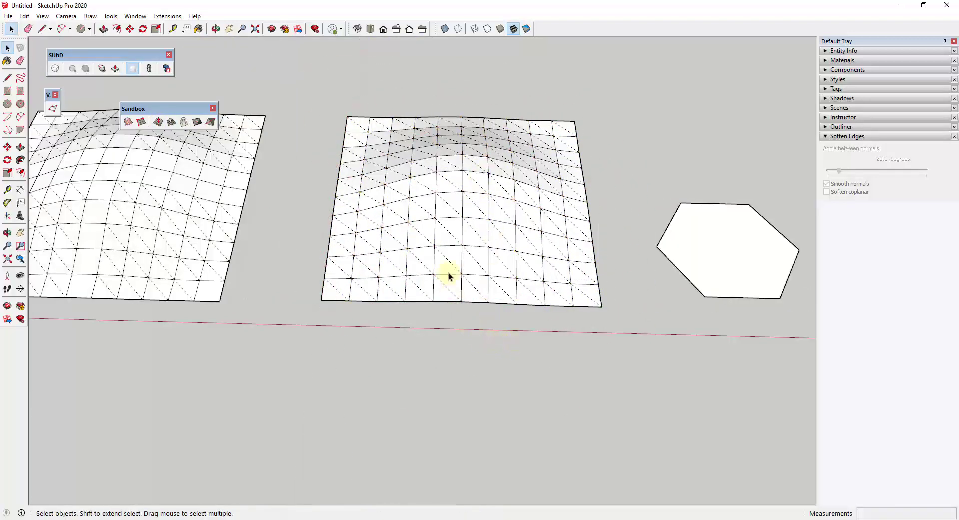
# - Turn on SUbD subdivision for the deformed triangulated grid and the deformed quad grid
pyautogui.click(448, 271)
pyautogui.scroll(-3, 497, 250)
pyautogui.click(56, 70)
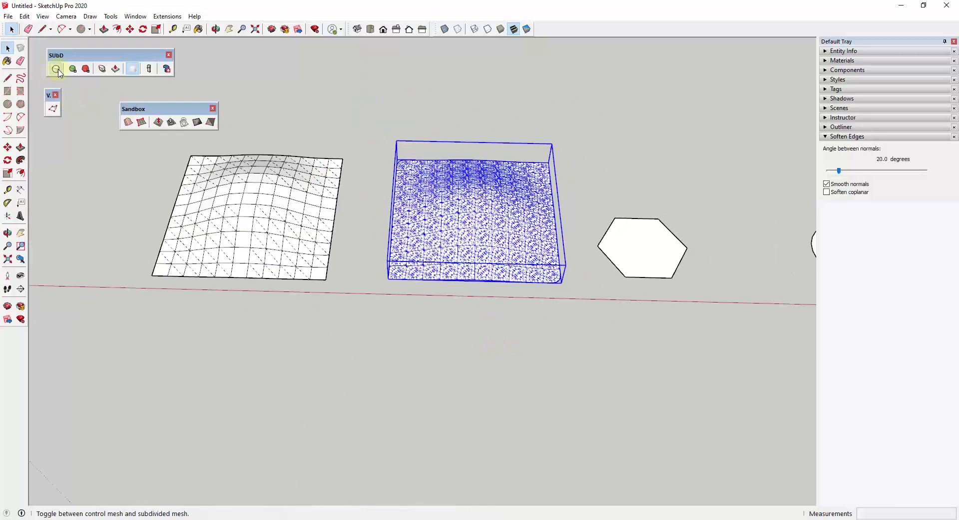
pyautogui.click(270, 235)
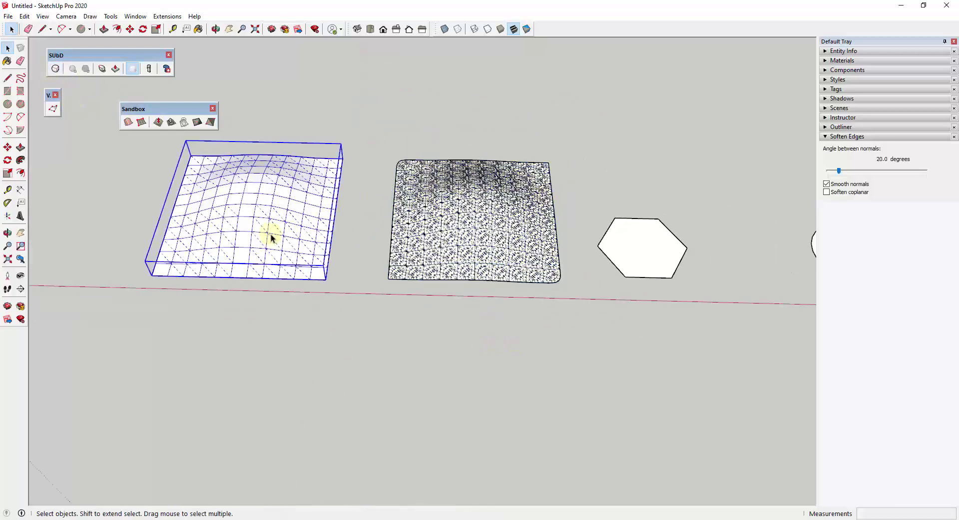
pyautogui.click(56, 70)
pyautogui.scroll(3, 249, 215)
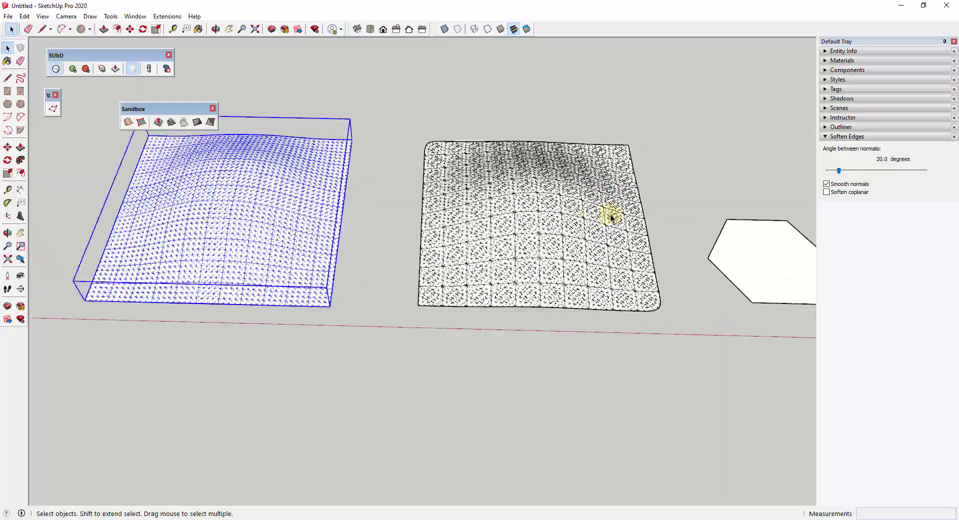
# - Compare the subdivided mesh patterns and surface smoothness of the two deformed grids up close and from several angles
pyautogui.scroll(-3, 611, 218)
pyautogui.moveTo(642, 261); pyautogui.dragTo(651, 322, button='middle')
pyautogui.scroll(4, 548, 255)
pyautogui.scroll(-2, 646, 314)
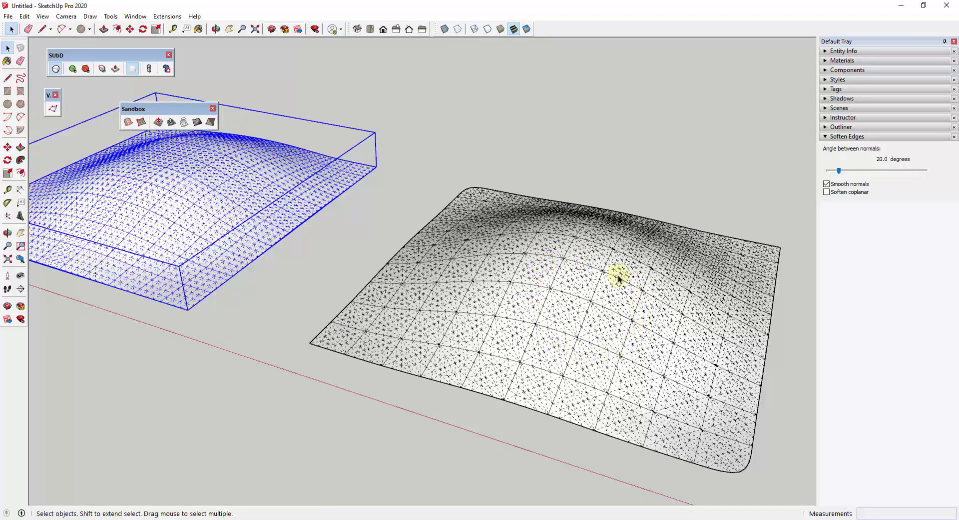
pyautogui.scroll(-3, 699, 291)
pyautogui.scroll(5, 302, 214)
pyautogui.moveTo(315, 220); pyautogui.dragTo(520, 367, button='middle')
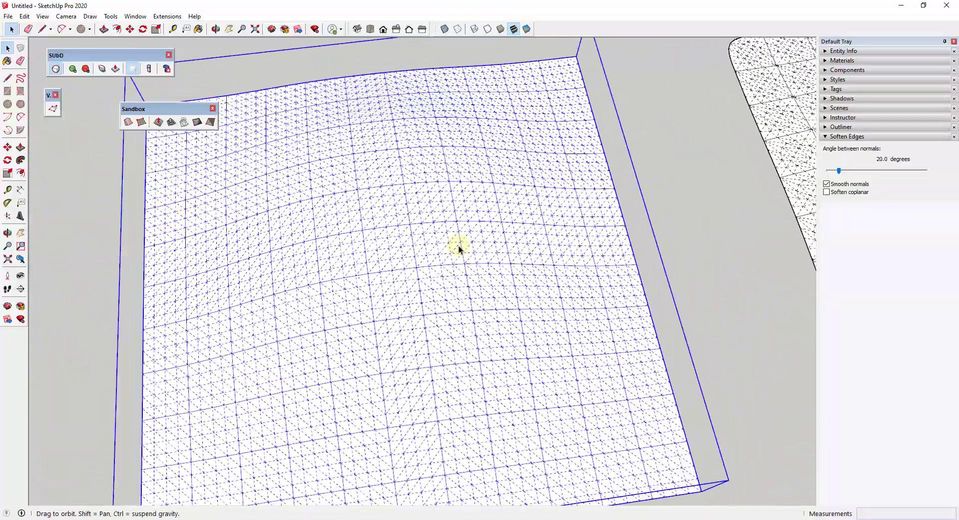
pyautogui.scroll(-6, 458, 245)
pyautogui.scroll(5, 700, 295)
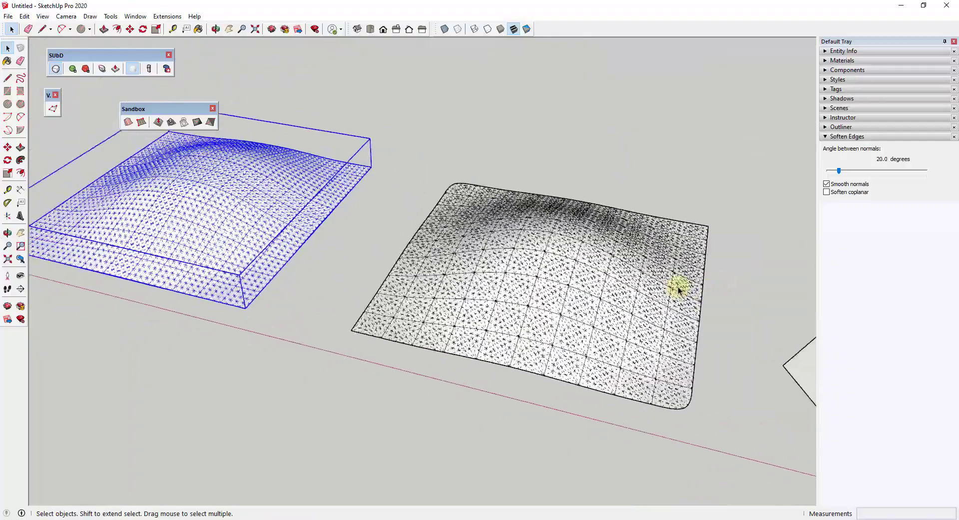
pyautogui.scroll(2, 650, 287)
pyautogui.moveTo(627, 284); pyautogui.dragTo(604, 282, button='middle')
pyautogui.scroll(-1, 594, 204)
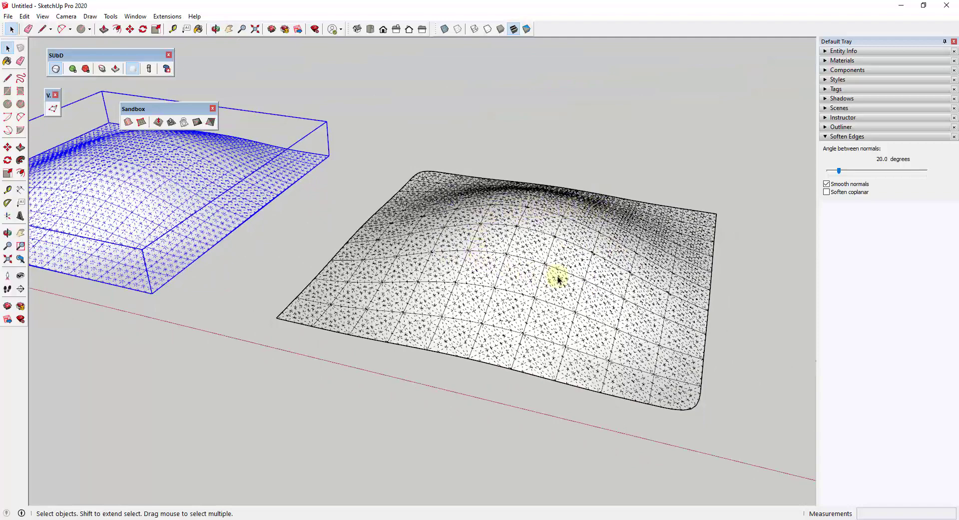
pyautogui.scroll(4, 530, 257)
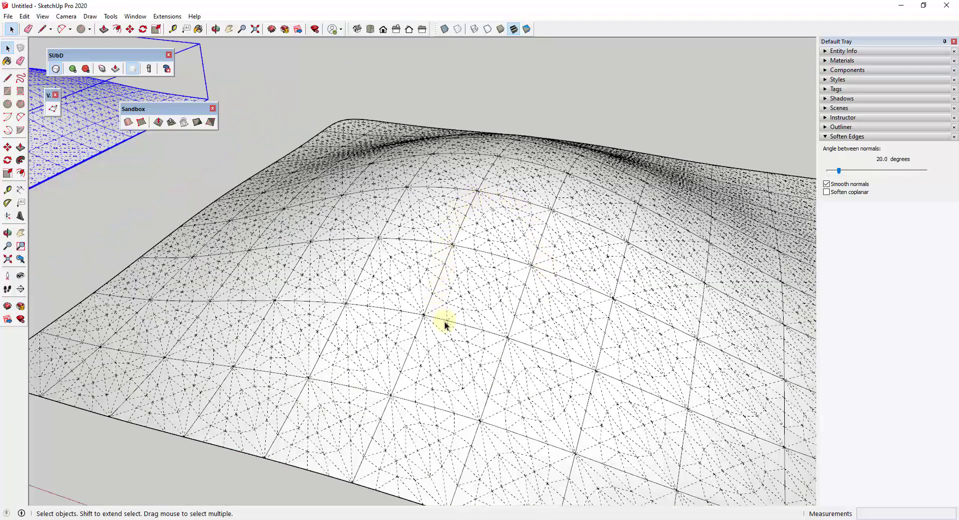
pyautogui.scroll(-5, 539, 358)
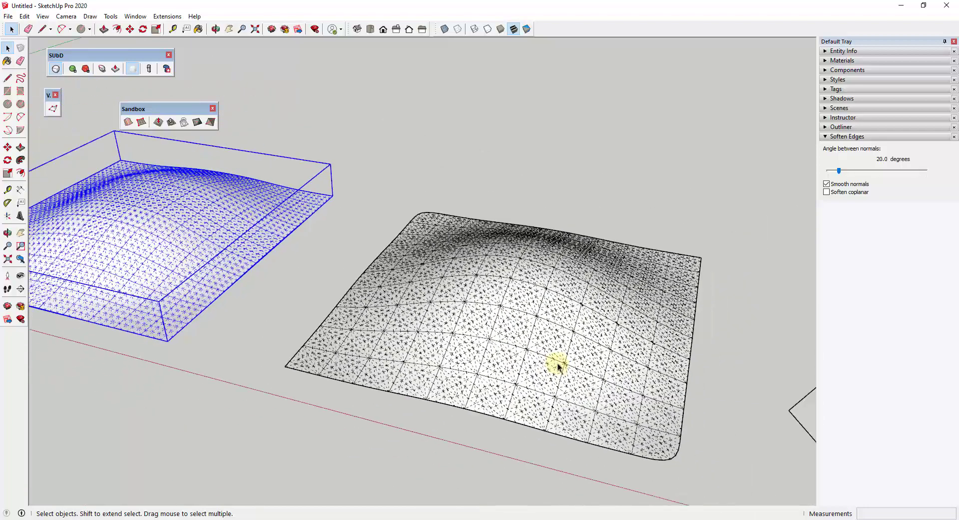
pyautogui.scroll(-2, 557, 334)
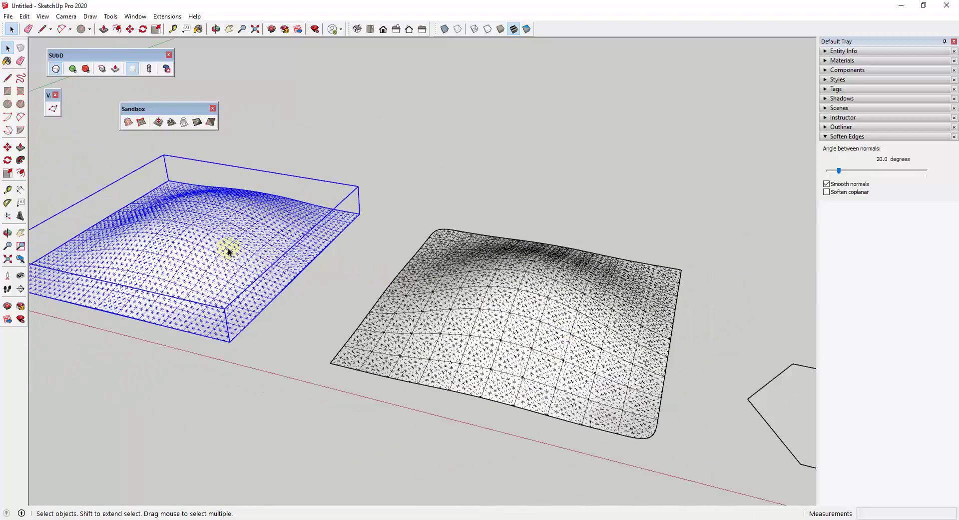
pyautogui.moveTo(347, 260); pyautogui.dragTo(176, 187, button='middle')
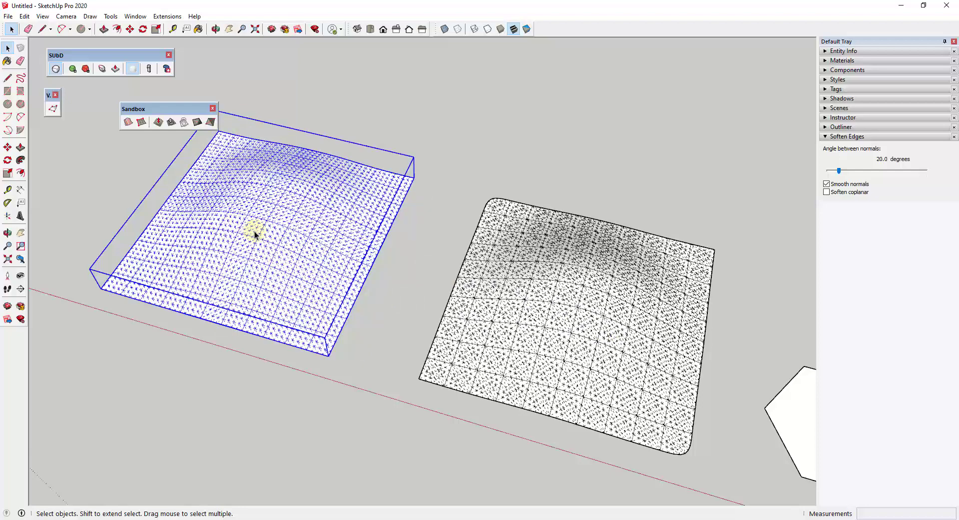
# - Turn on SUbD subdivision for the flat hexagon and increase its subdivision by one level
pyautogui.scroll(-5, 258, 232)
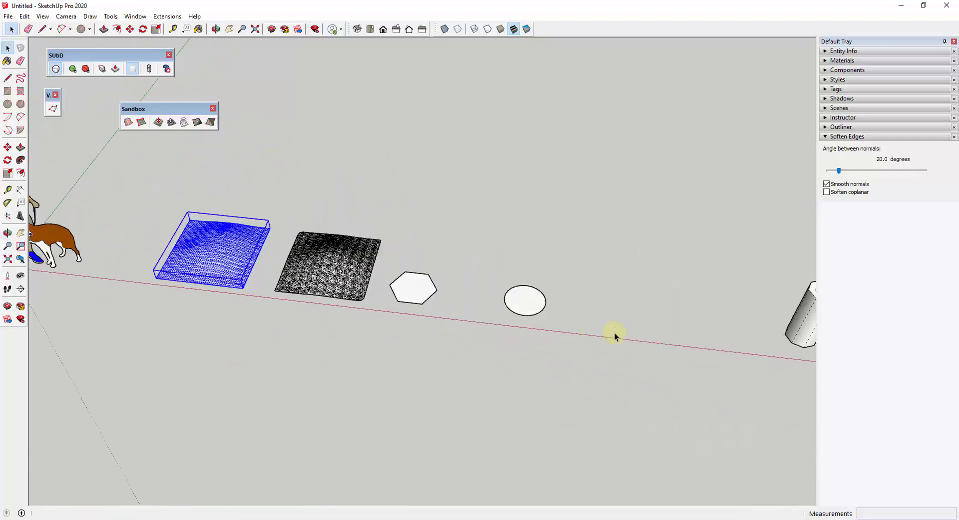
pyautogui.scroll(4, 527, 319)
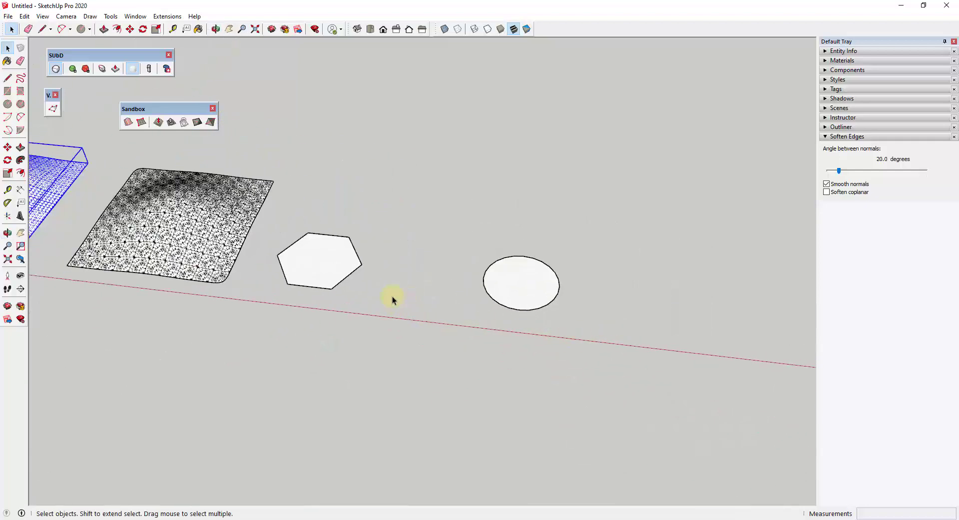
pyautogui.click(328, 261)
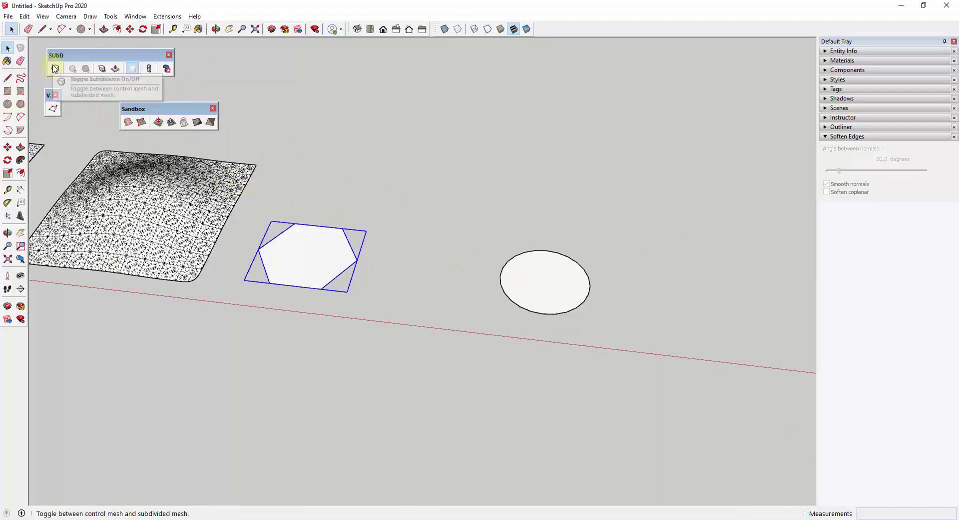
pyautogui.click(55, 69)
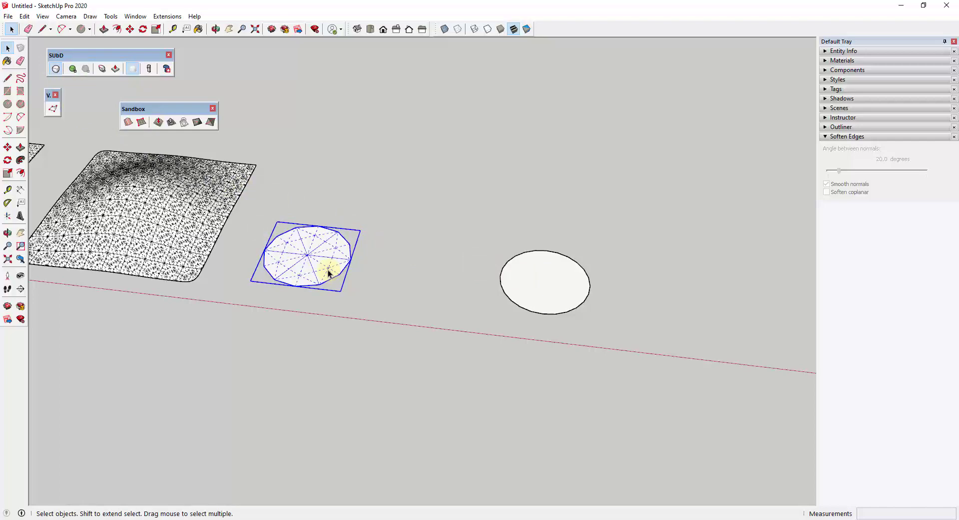
pyautogui.scroll(5, 328, 272)
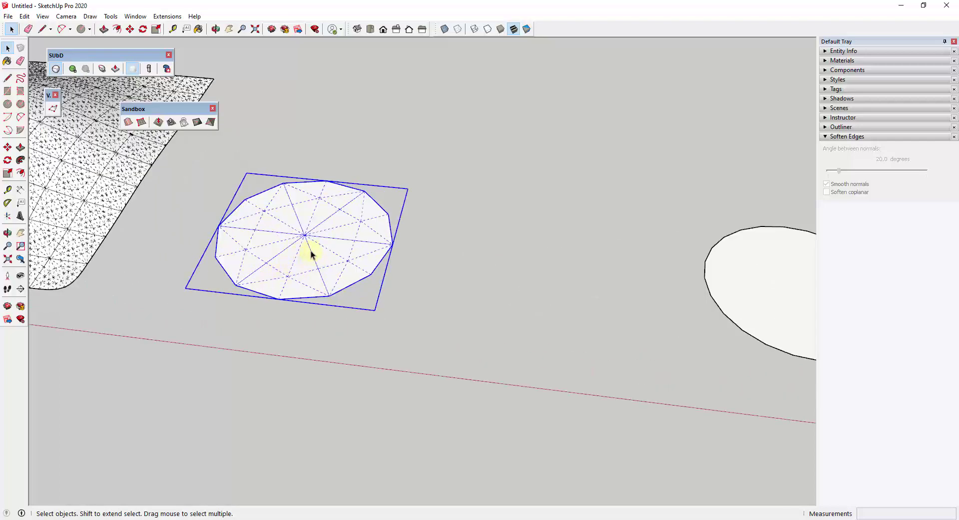
pyautogui.click(73, 69)
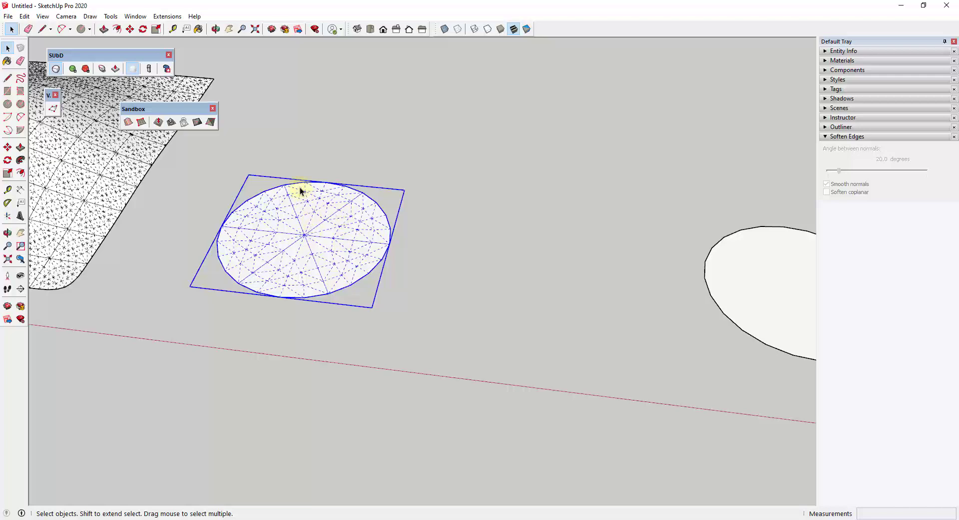
pyautogui.scroll(3, 340, 228)
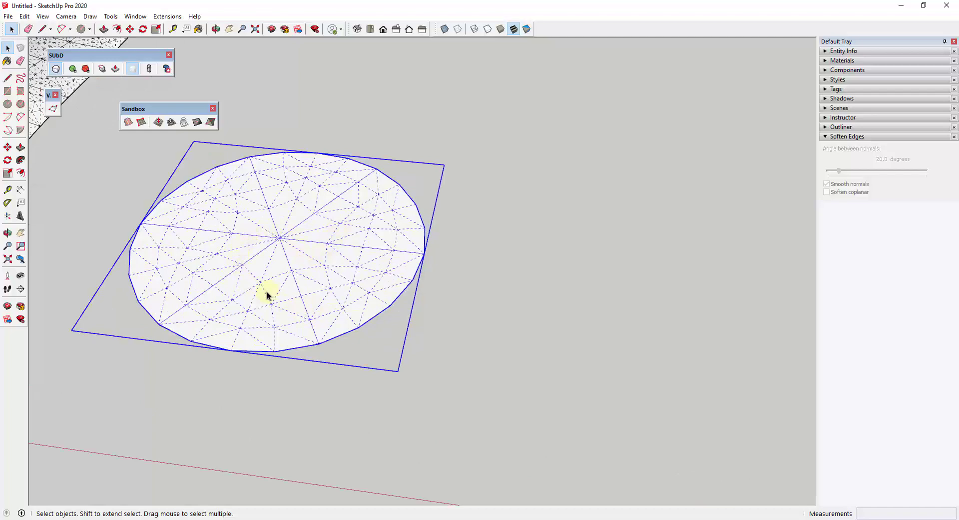
# - Turn on SUbD subdivision for the flat circle and increase its subdivision by one level
pyautogui.scroll(-5, 281, 245)
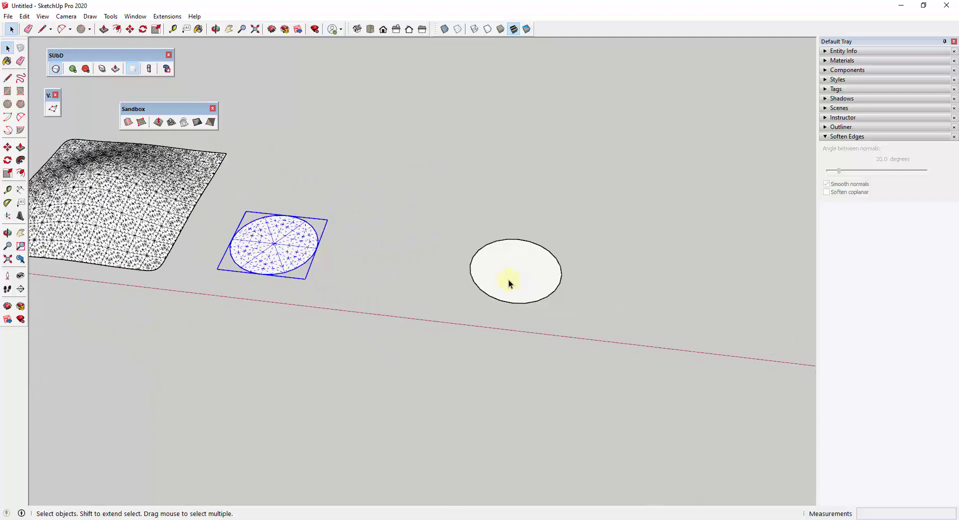
pyautogui.click(509, 280)
pyautogui.scroll(3, 474, 285)
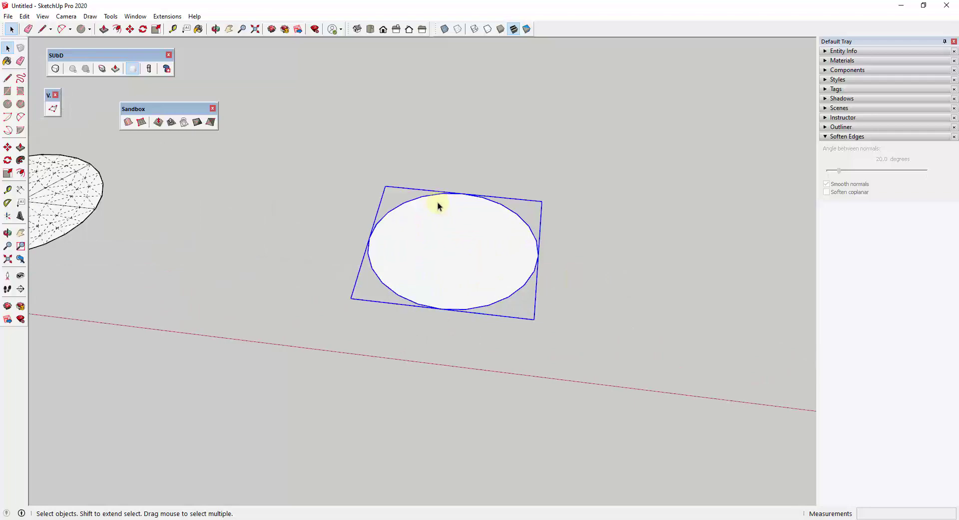
pyautogui.click(55, 69)
pyautogui.scroll(3, 502, 268)
pyautogui.scroll(1, 505, 260)
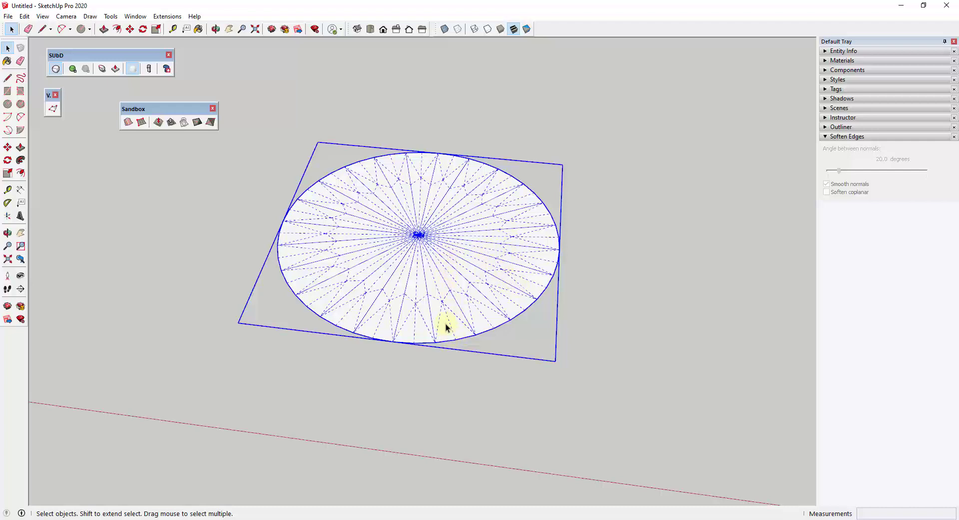
pyautogui.scroll(1, 456, 327)
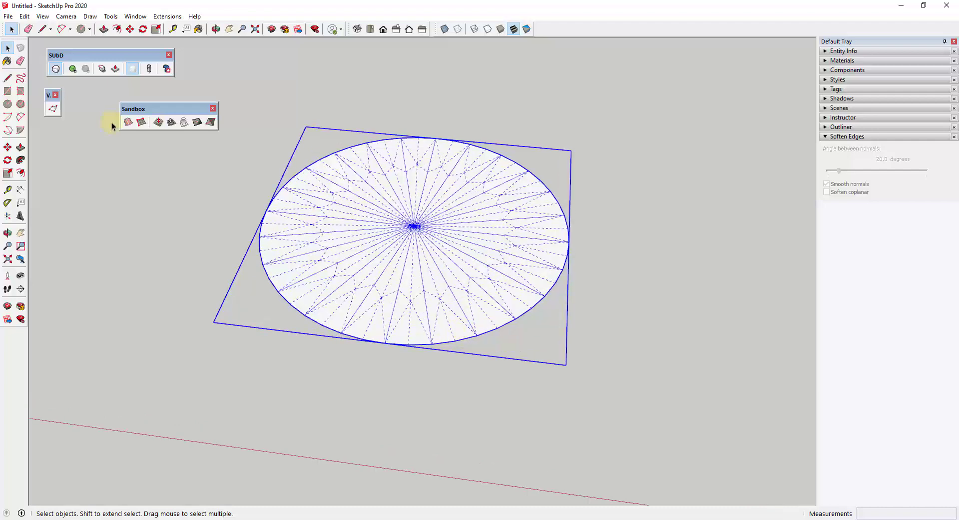
pyautogui.click(72, 69)
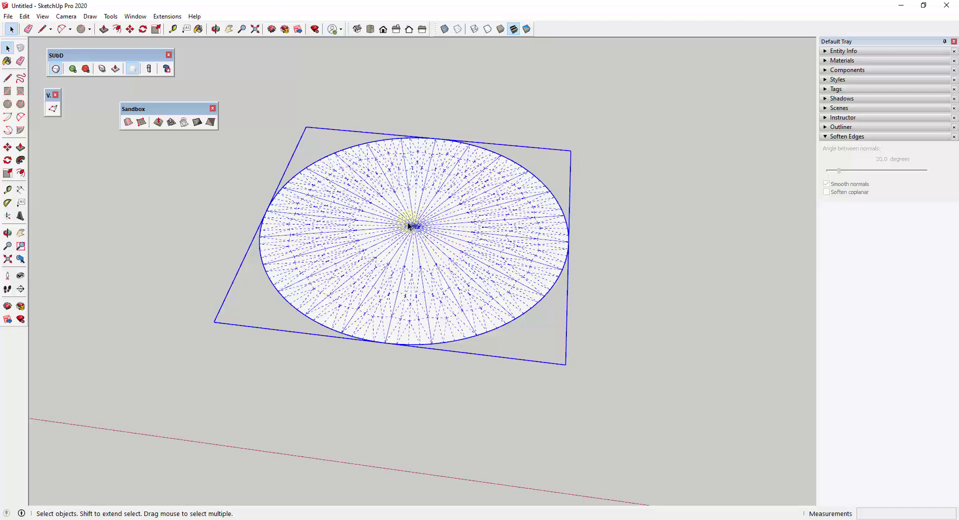
# - Turn off SUbD subdivision for the flat circle and the flat hexagon
pyautogui.scroll(-6, 411, 220)
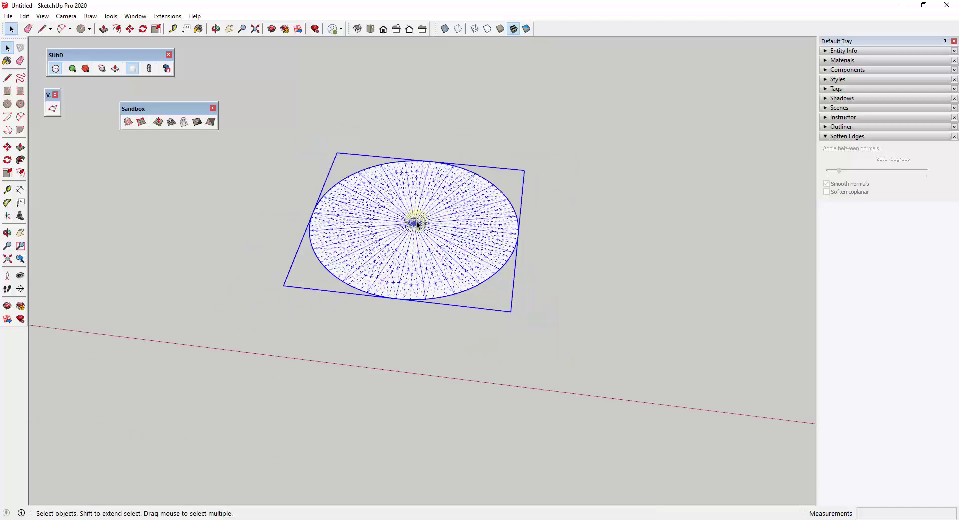
pyautogui.scroll(-4, 412, 231)
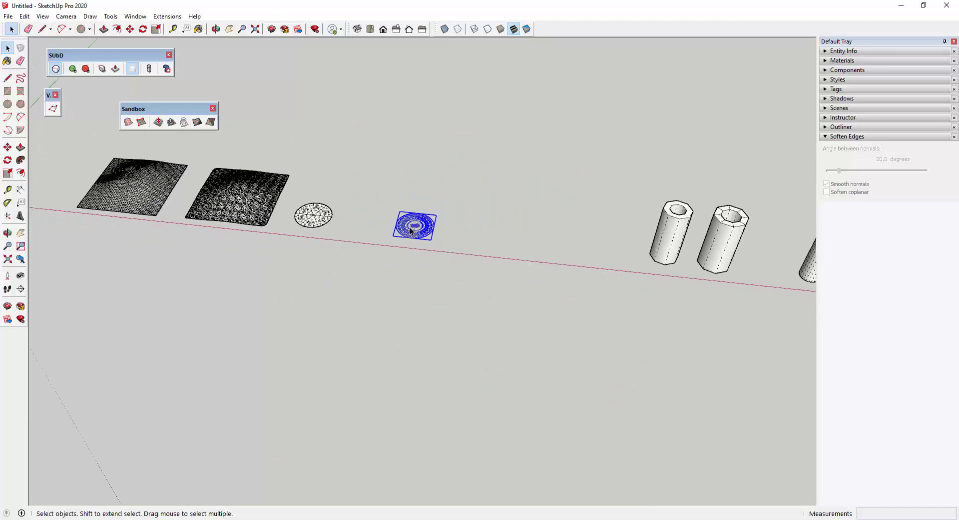
pyautogui.scroll(3, 740, 267)
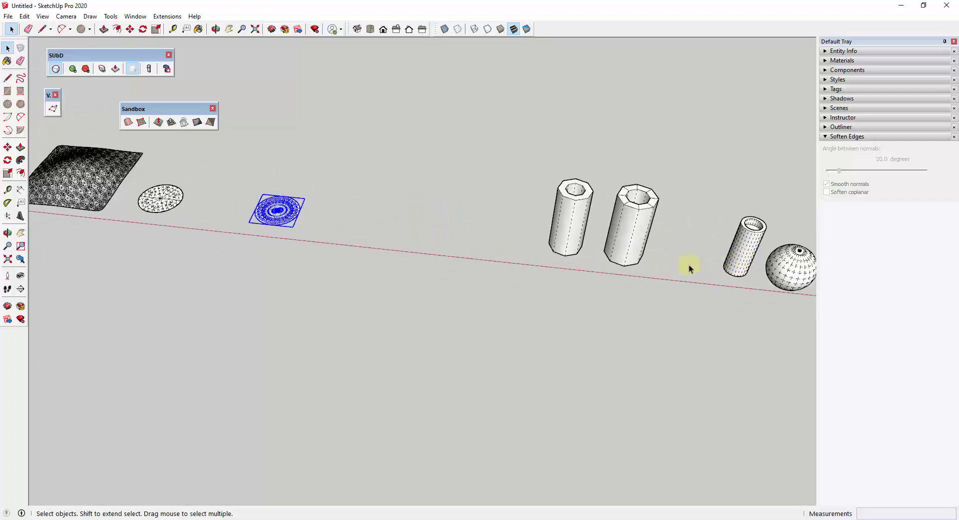
pyautogui.moveTo(323, 338); pyautogui.dragTo(277, 295, button='middle')
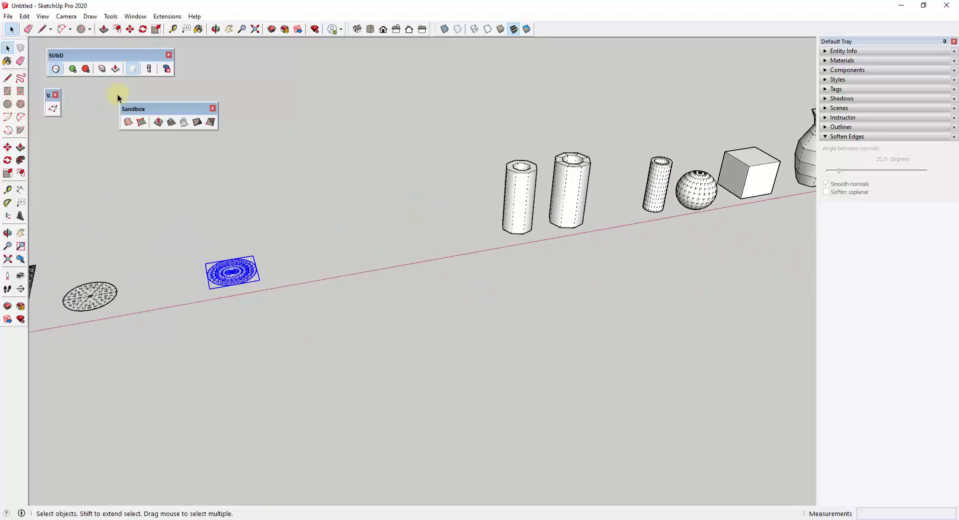
pyautogui.click(91, 293)
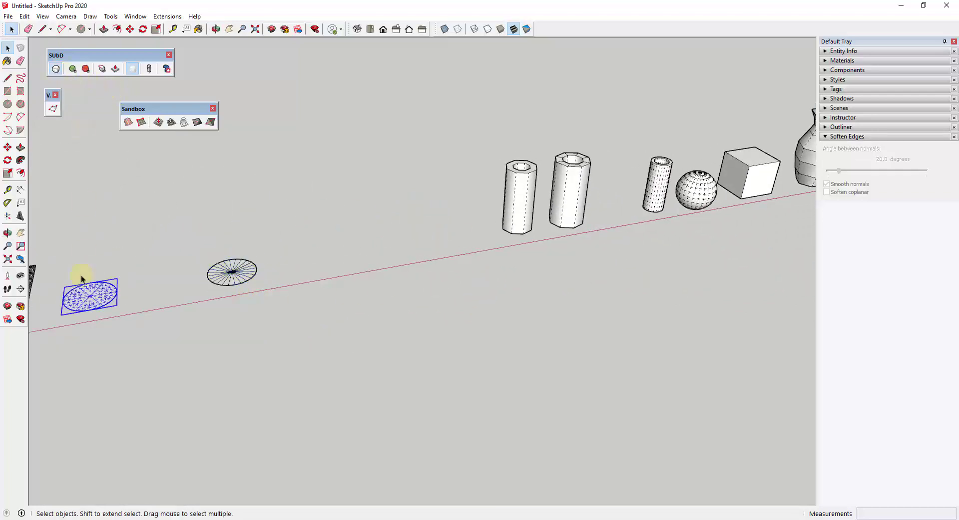
pyautogui.click(54, 69)
pyautogui.scroll(-5, 337, 247)
pyautogui.scroll(3, 246, 275)
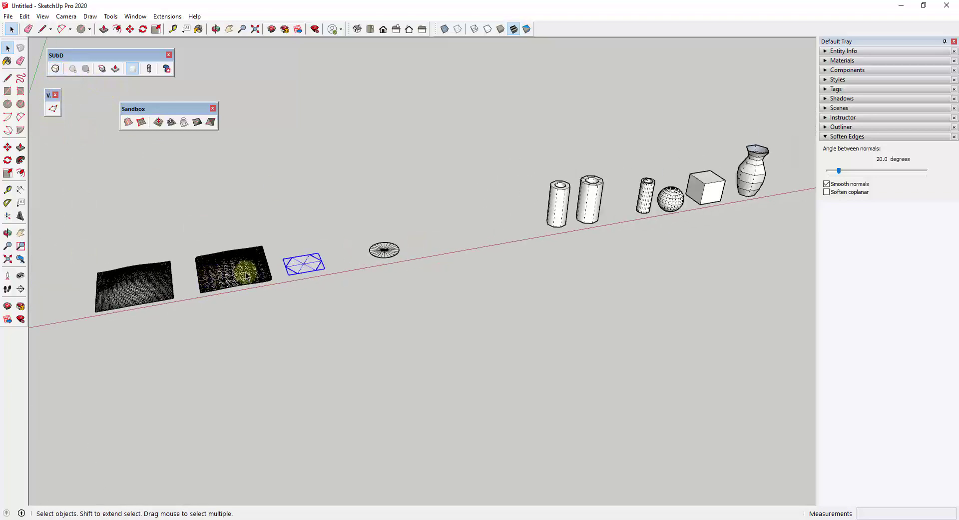
# - Turn off SUbD subdivision for the deformed triangulated grid and the deformed quad grid
pyautogui.click(246, 272)
pyautogui.click(55, 68)
pyautogui.scroll(-4, 244, 240)
pyautogui.scroll(4, 172, 273)
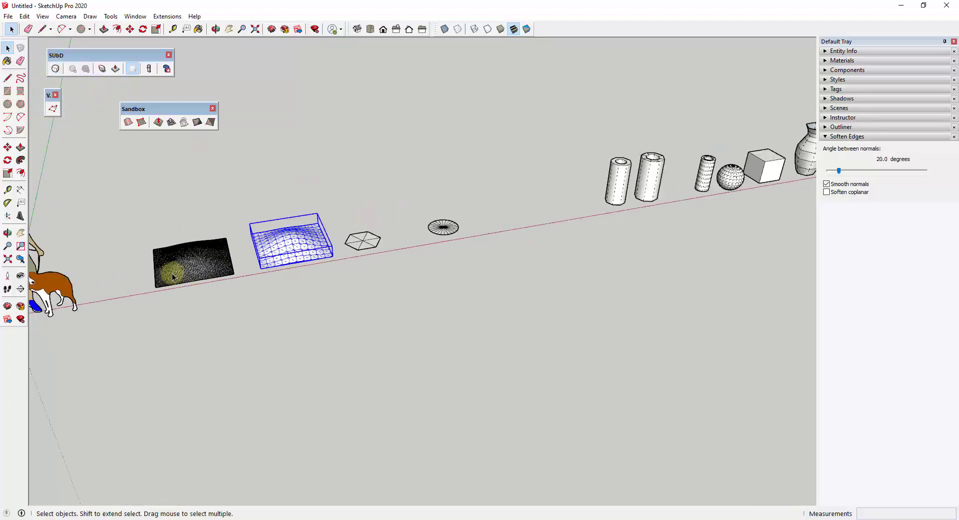
pyautogui.click(172, 273)
pyautogui.click(55, 68)
pyautogui.scroll(3, 211, 268)
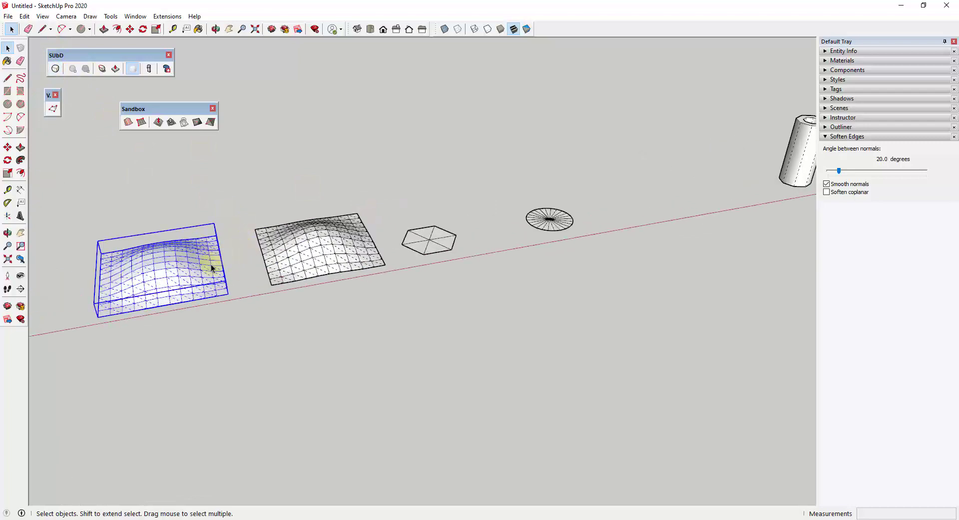
# - Toggle SUbD subdivision on and back off for the deformed quad grid
pyautogui.scroll(-4, 211, 268)
pyautogui.scroll(3, 228, 239)
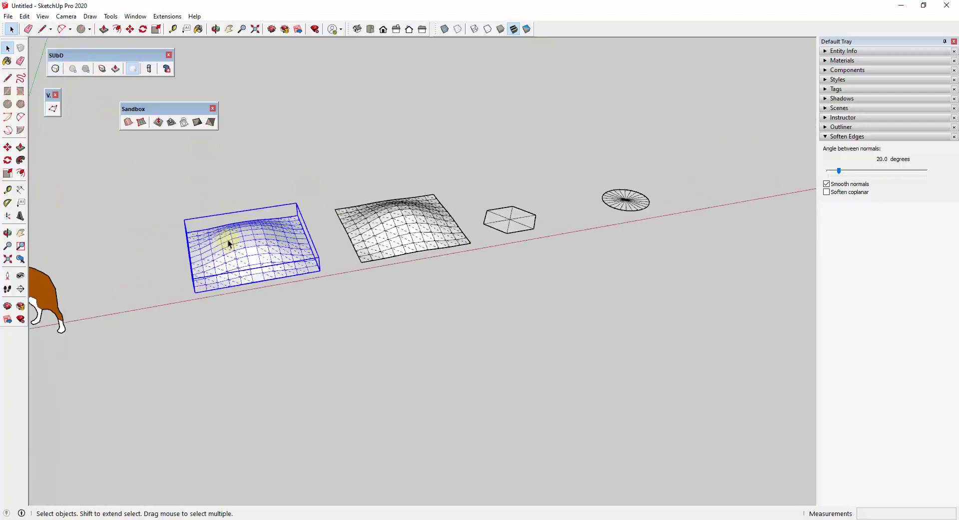
pyautogui.click(55, 69)
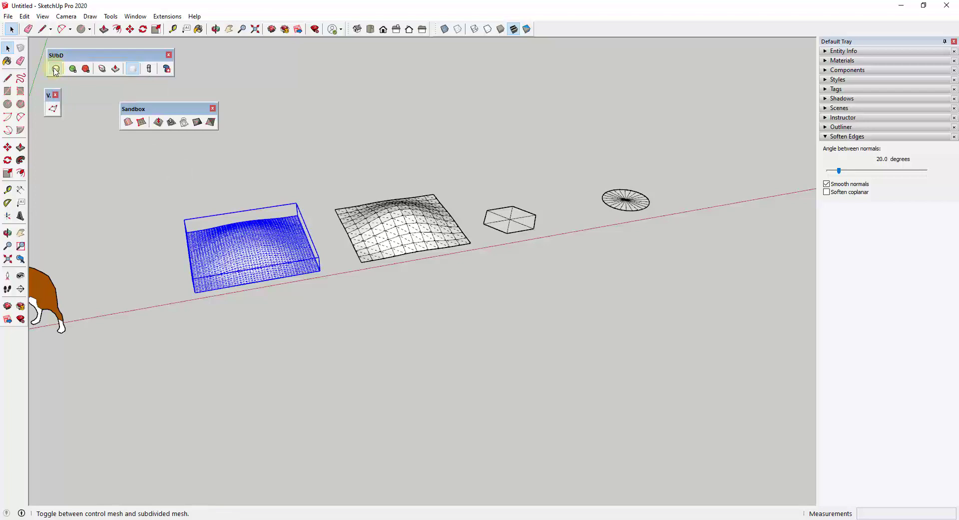
pyautogui.click(56, 69)
# - Reshape the quad grid inside its group with Vertex Tools, moving soft-selected vertices vertically
pyautogui.click(236, 217)
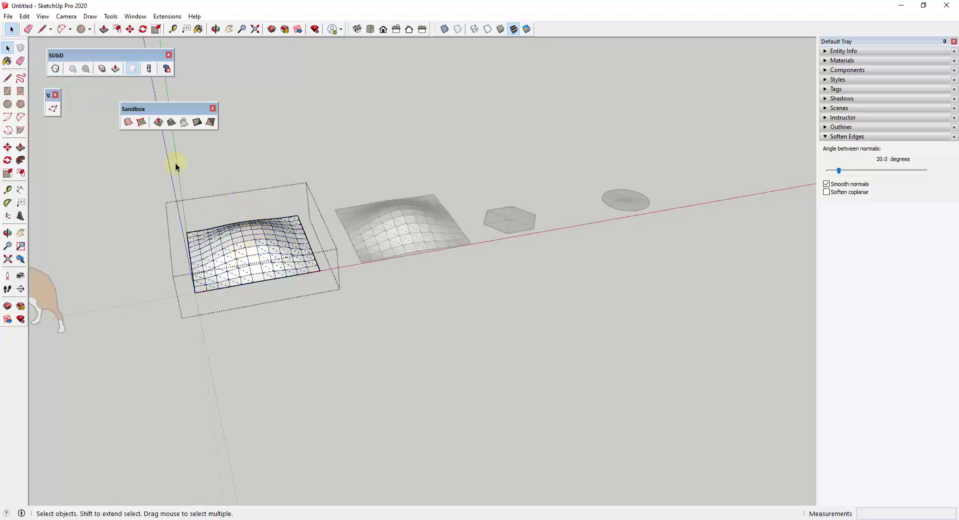
pyautogui.click(53, 108)
pyautogui.moveTo(235, 242); pyautogui.dragTo(262, 253)
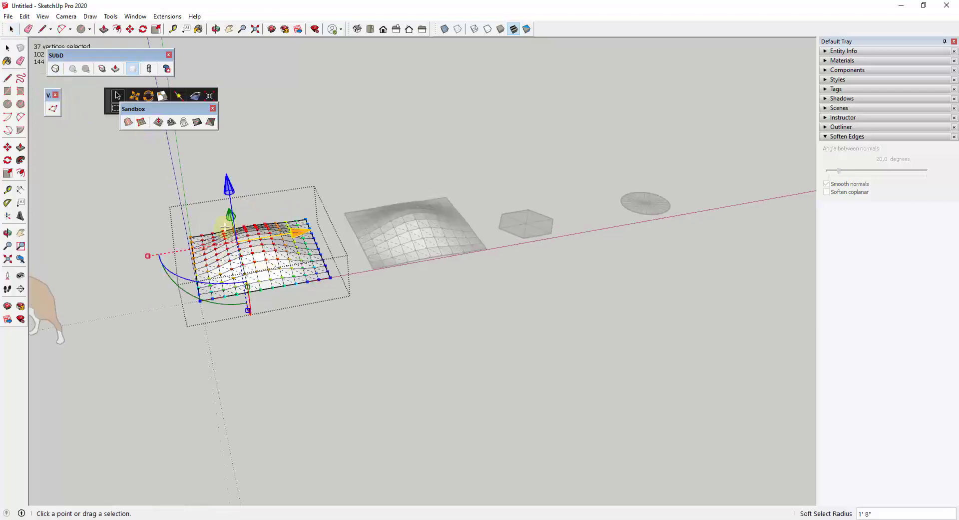
pyautogui.moveTo(229, 187); pyautogui.dragTo(233, 207)
pyautogui.click(338, 281)
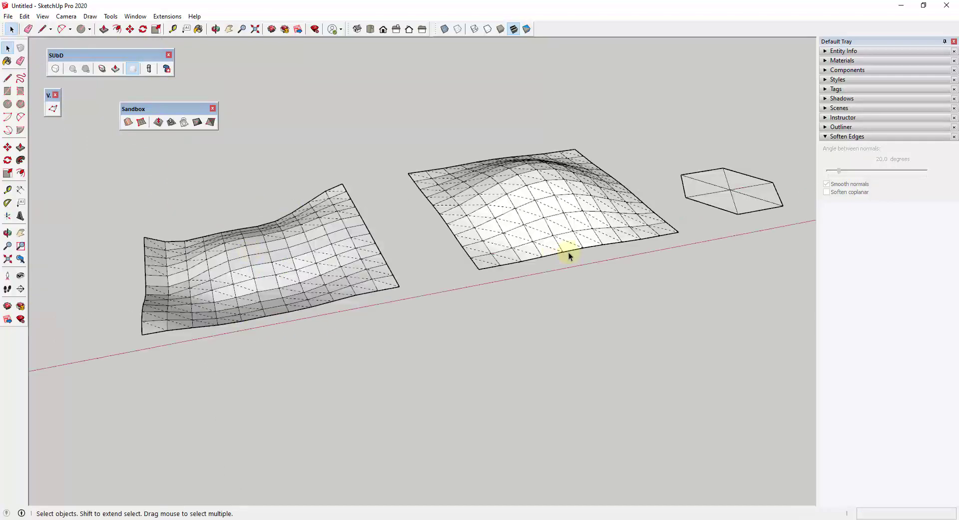
# - Toggle SUbD subdivision on and off for the reshaped quad grid, comparing its control mesh with the smoothed surface
pyautogui.moveTo(569, 254); pyautogui.dragTo(613, 253, button='middle')
pyautogui.click(337, 245)
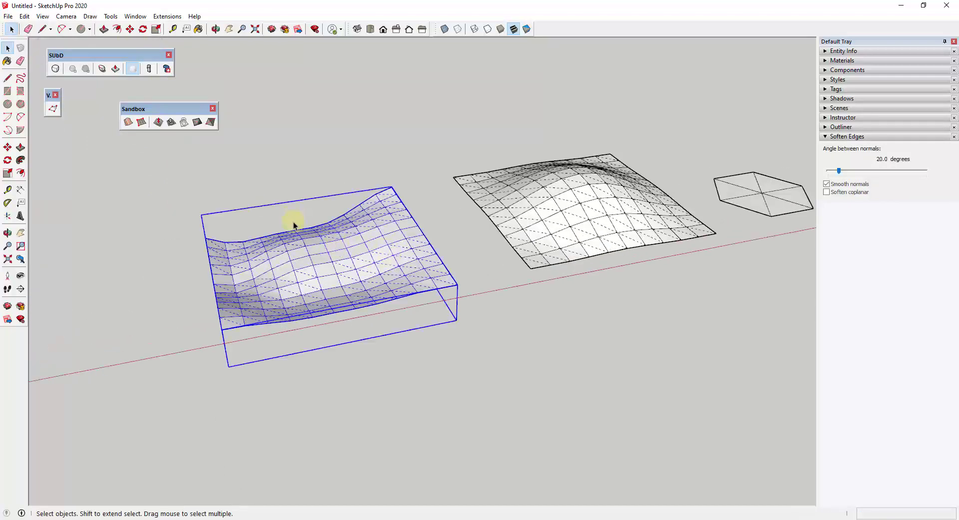
pyautogui.moveTo(293, 221); pyautogui.dragTo(501, 214, button='middle')
pyautogui.click(52, 73)
pyautogui.scroll(-2, 321, 295)
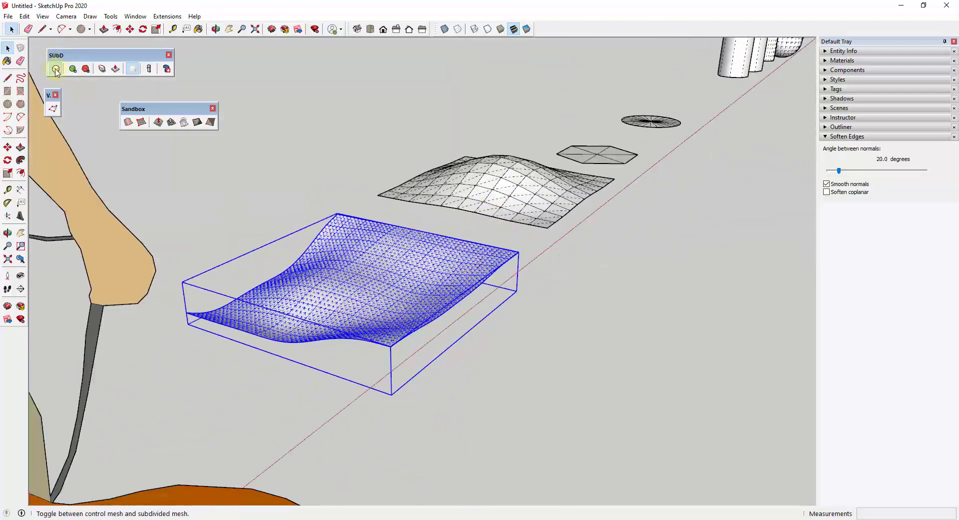
pyautogui.click(55, 69)
pyautogui.click(55, 69)
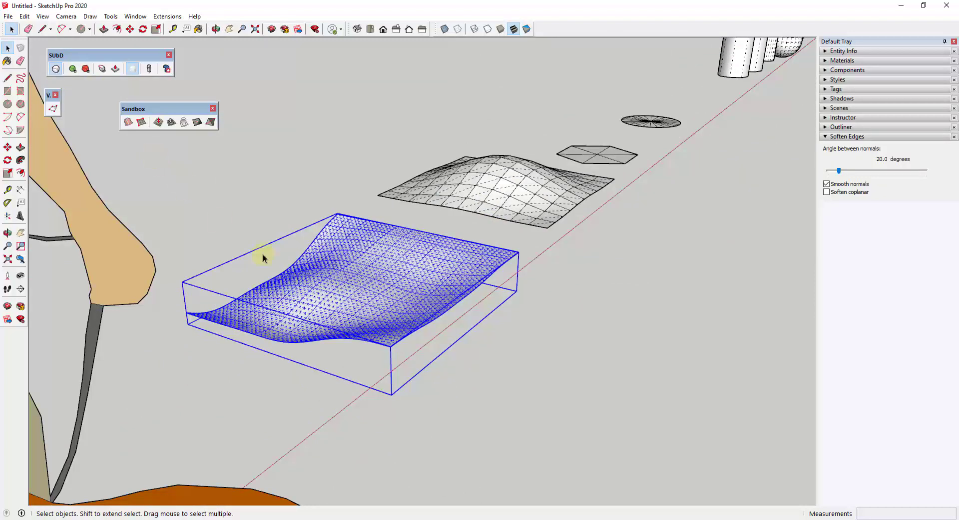
pyautogui.click(55, 69)
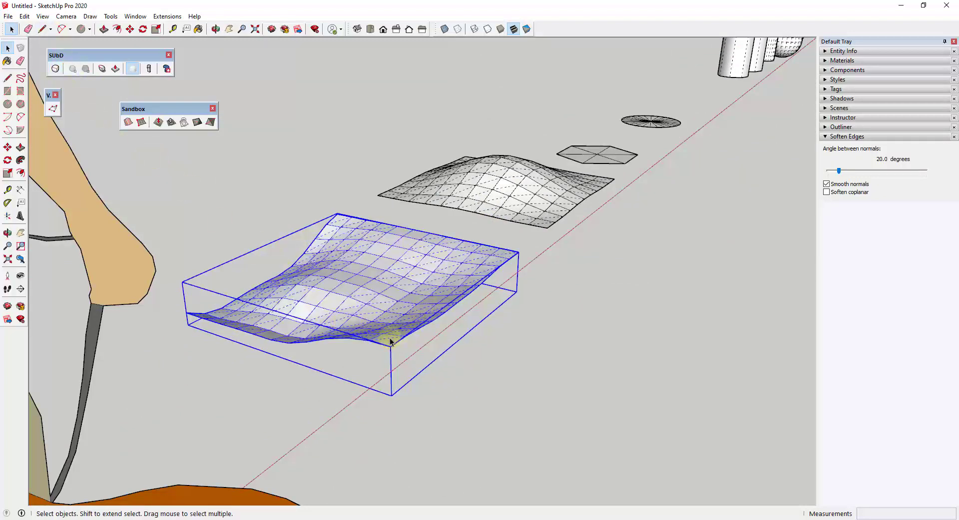
pyautogui.scroll(-1, 393, 331)
pyautogui.scroll(2, 411, 280)
pyautogui.moveTo(438, 335); pyautogui.dragTo(359, 364, button='middle')
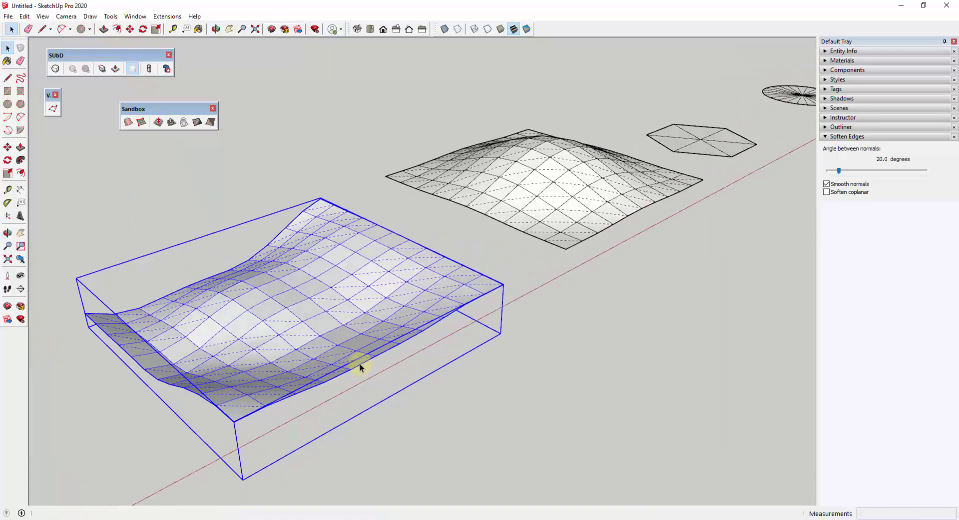
pyautogui.scroll(-6, 265, 362)
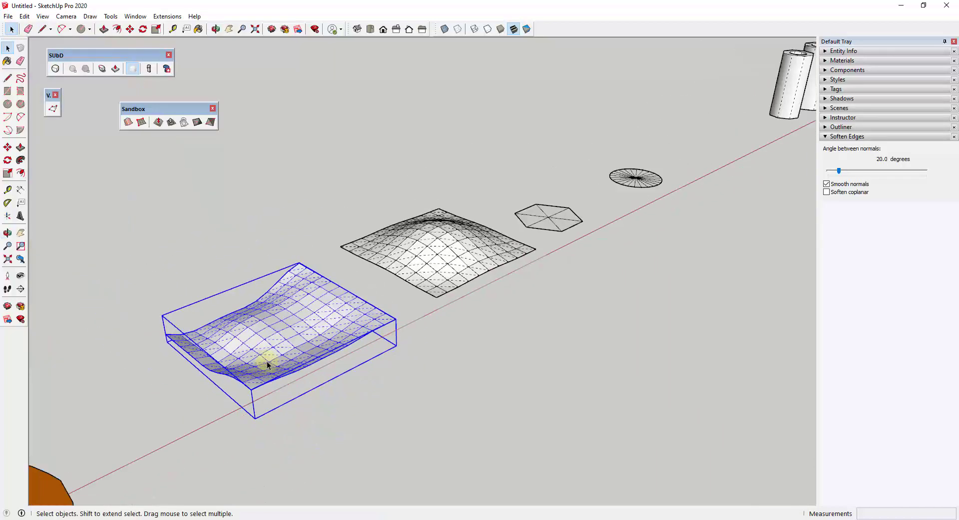
# - Turn on SUbD subdivision for the octagonal tube with undivided end faces
pyautogui.scroll(5, 513, 226)
pyautogui.moveTo(510, 226); pyautogui.dragTo(398, 229, button='middle')
pyautogui.scroll(2, 403, 230)
pyautogui.scroll(4, 423, 259)
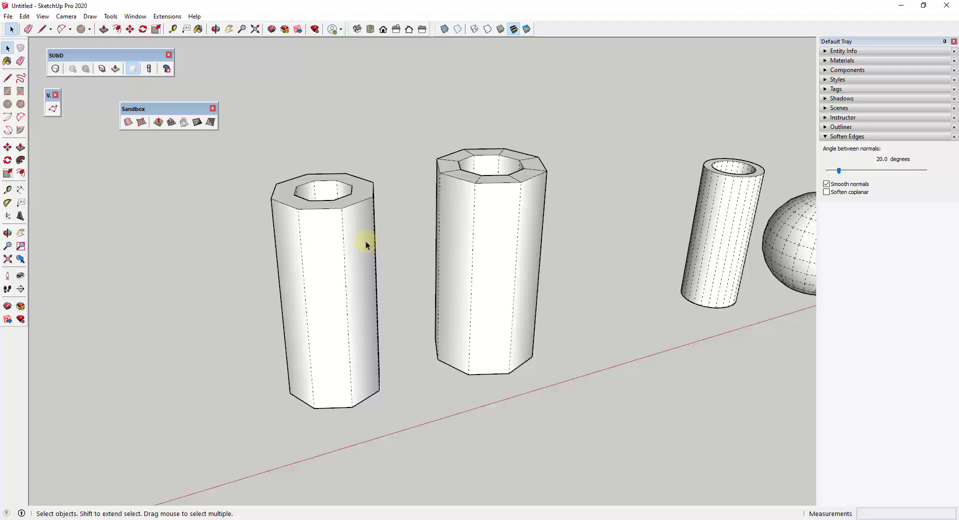
pyautogui.click(362, 255)
pyautogui.moveTo(401, 314); pyautogui.dragTo(360, 250, button='middle')
pyautogui.moveTo(347, 197); pyautogui.dragTo(336, 280, button='middle')
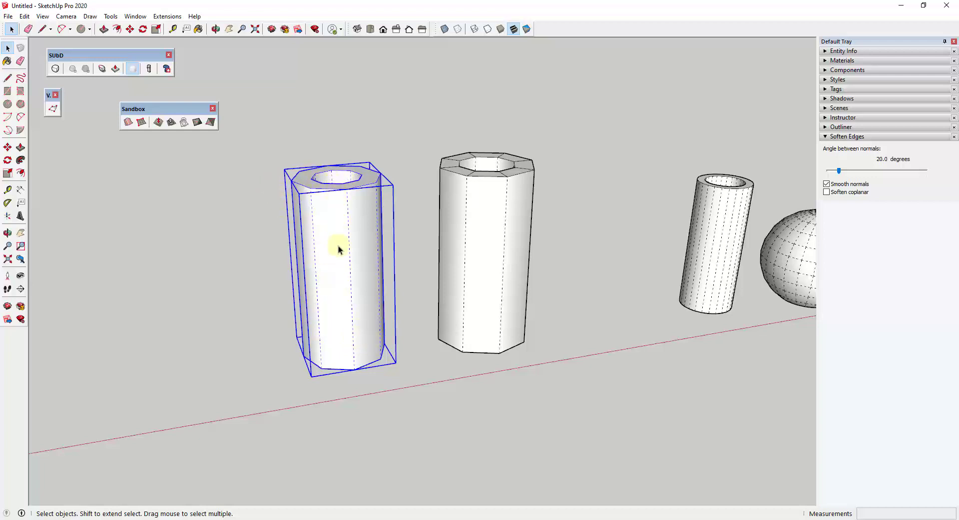
pyautogui.click(54, 69)
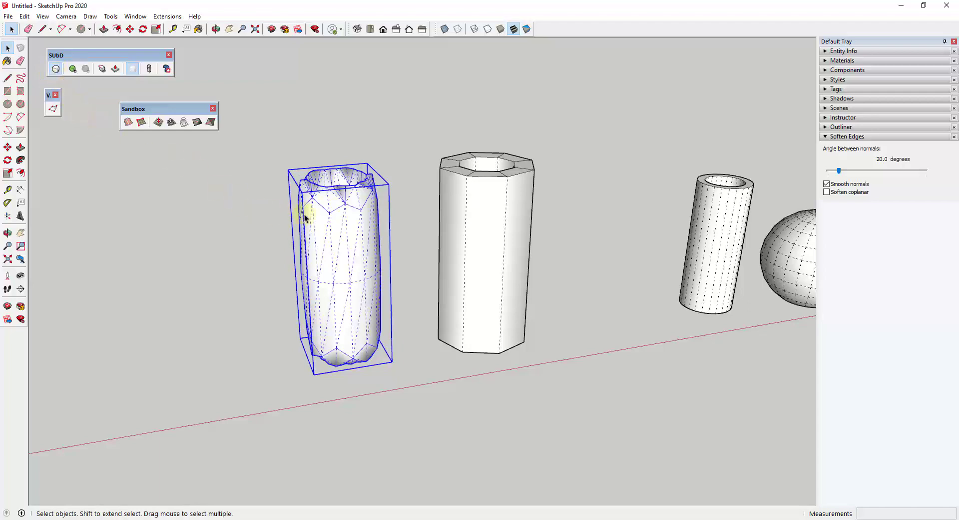
# - Raise the tube's subdivision by one level and lower it again, examining the rim up close
pyautogui.scroll(5, 336, 182)
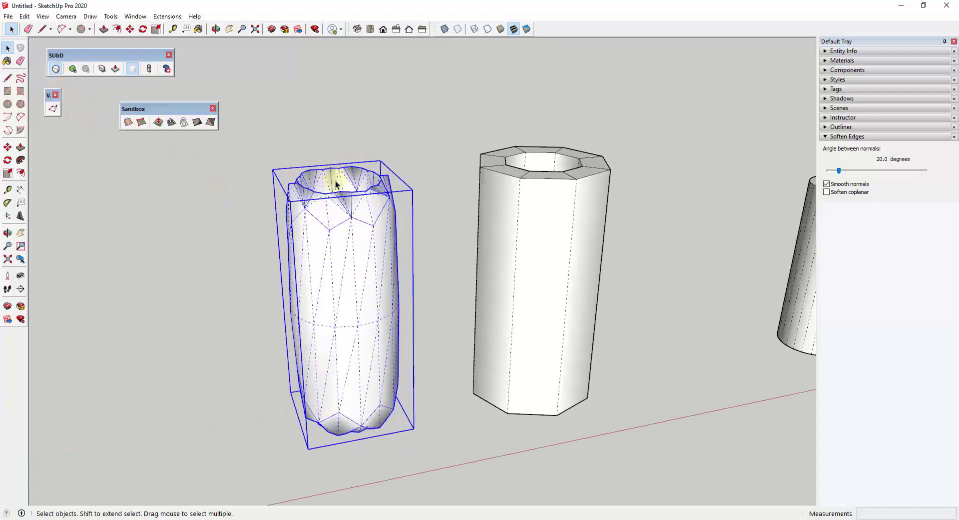
pyautogui.moveTo(359, 225)
pyautogui.mouseDown(button='middle')
pyautogui.moveTo(362, 278)
pyautogui.moveTo(370, 210)
pyautogui.mouseUp(button='middle')
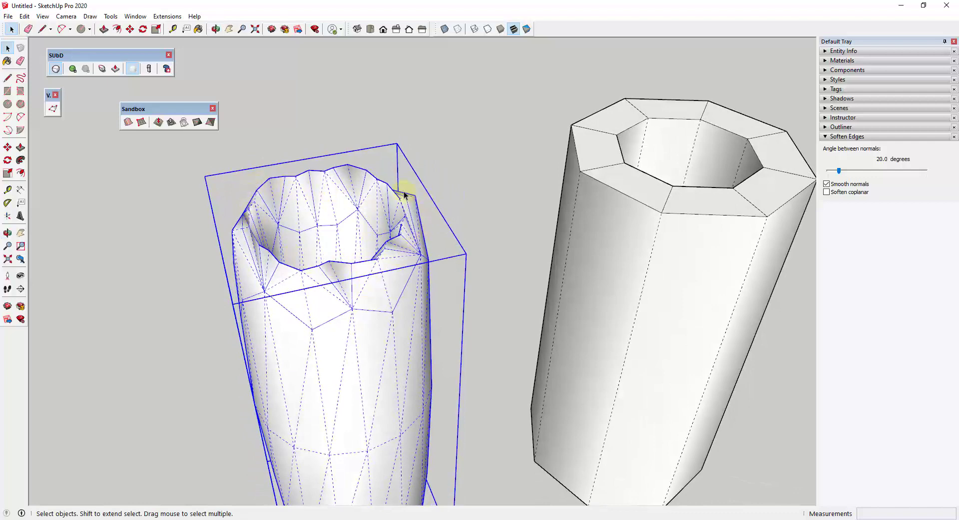
pyautogui.click(56, 69)
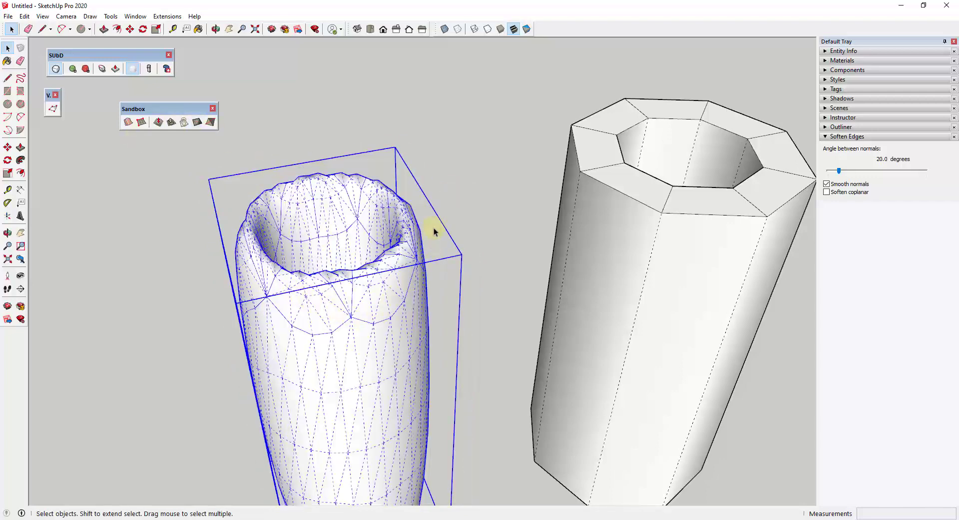
pyautogui.click(86, 70)
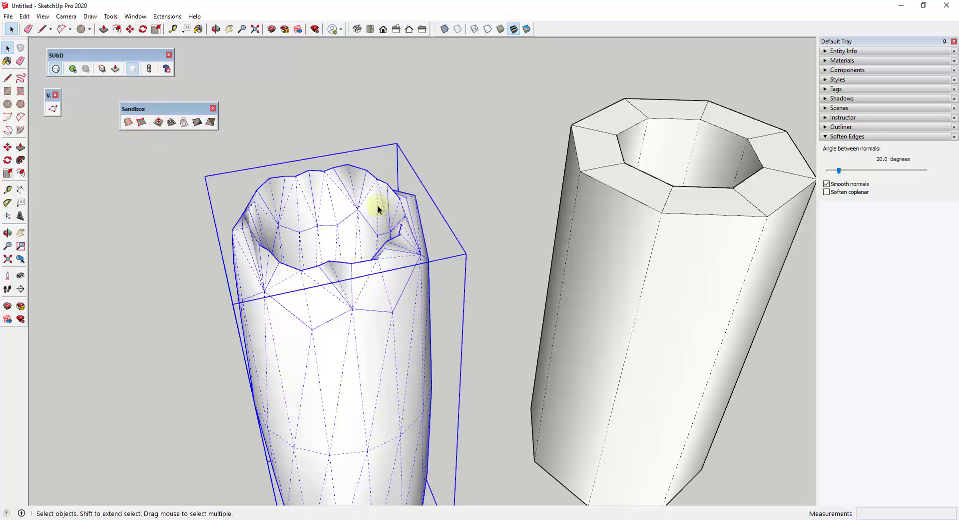
# - Turn off the tube's subdivision and step back and forth through undo and redo to restore its untriangulated end face
pyautogui.click(55, 69)
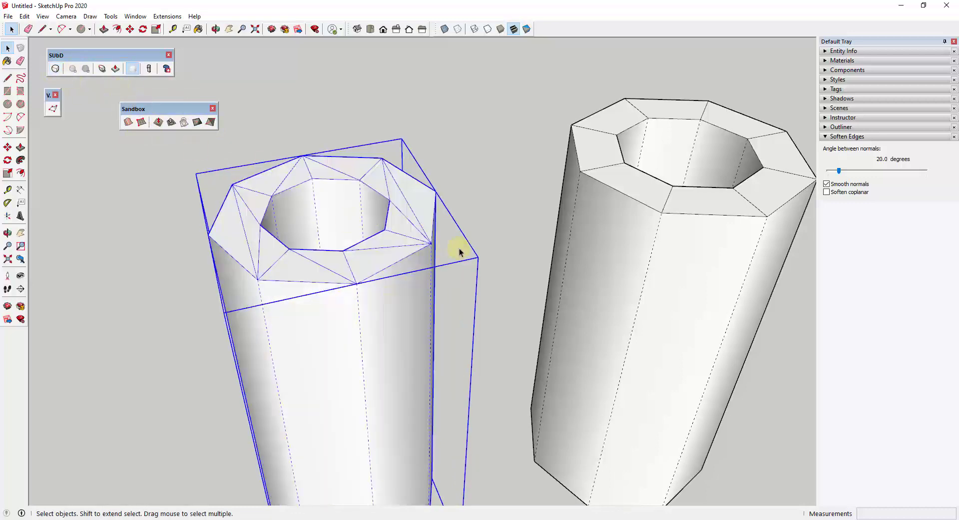
pyautogui.hotkey('ctrl', 'z')
pyautogui.hotkey('ctrl', 'z')
pyautogui.hotkey('ctrl', 'y')
pyautogui.hotkey('ctrl', 'y')
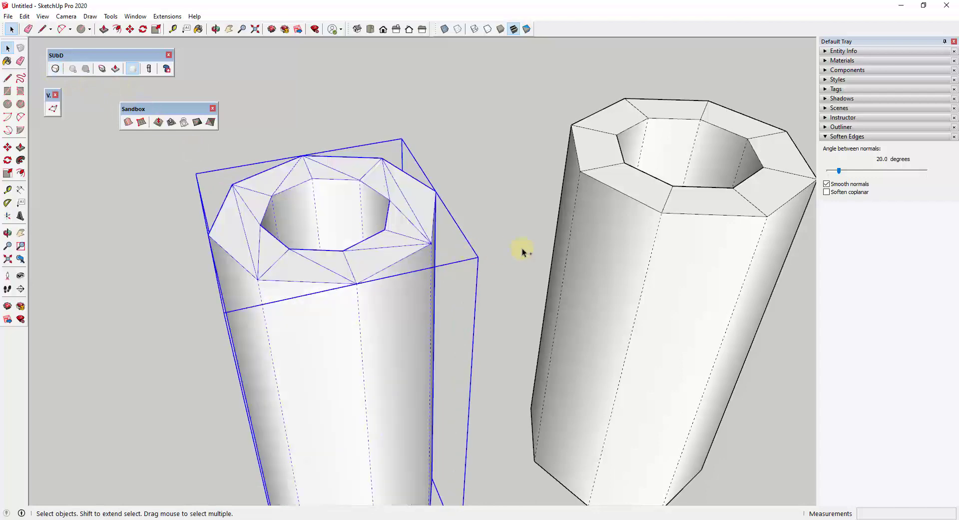
pyautogui.hotkey('ctrl', 'z')
pyautogui.hotkey('ctrl', 'y')
pyautogui.moveTo(421, 221); pyautogui.dragTo(391, 215, button='middle')
pyautogui.scroll(-3, 303, 229)
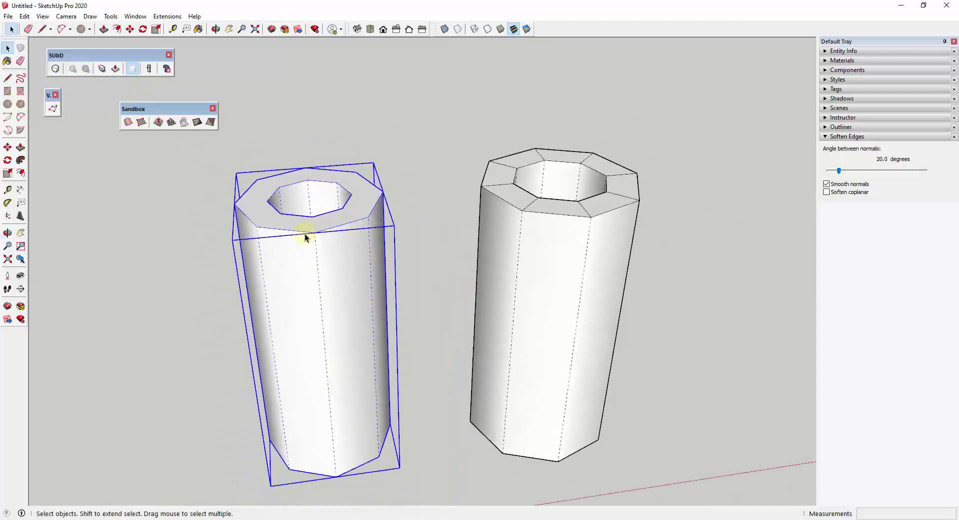
# - Open the octagonal tube with segmented end faces for editing
pyautogui.scroll(5, 694, 209)
pyautogui.click(599, 213)
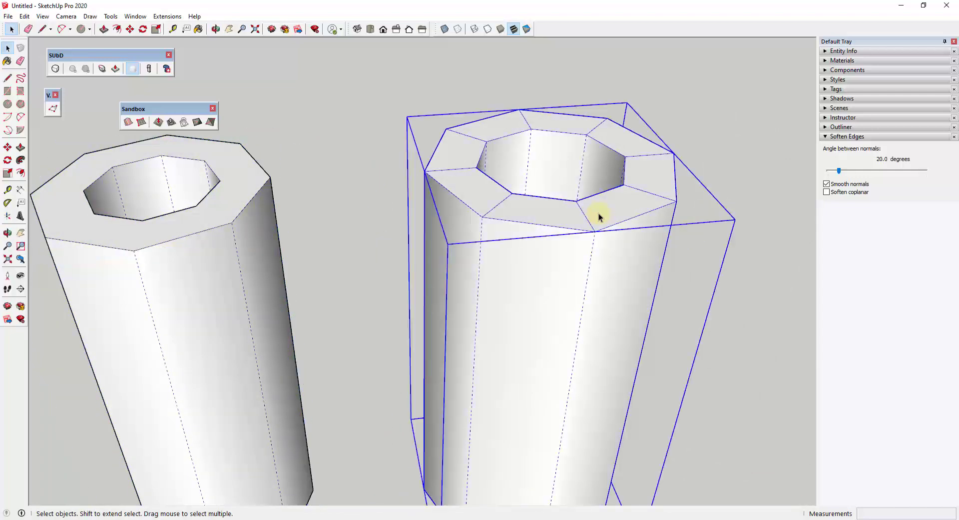
pyautogui.scroll(3, 649, 203)
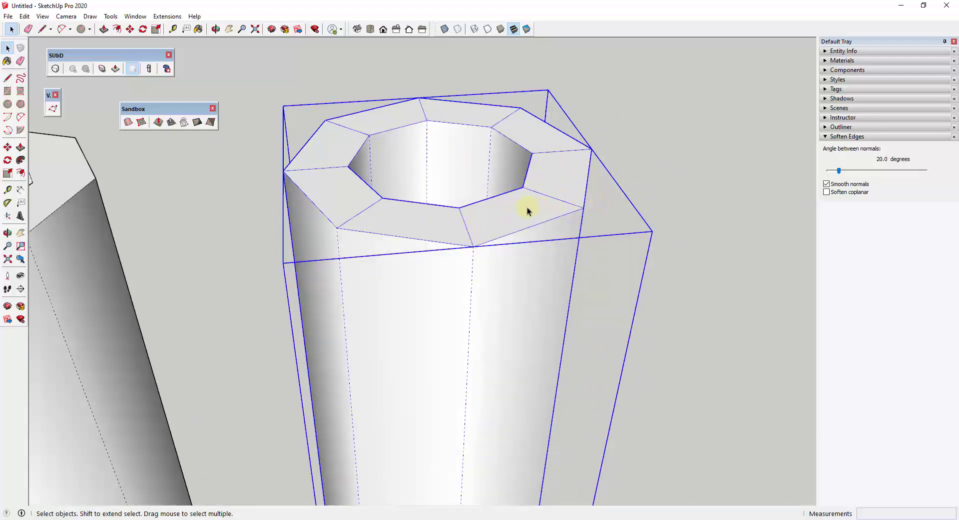
pyautogui.doubleClick(492, 215)
# - Select the quad faces around the tube's top rim one by one, followed by a side face, to inspect its topology
pyautogui.click(507, 216)
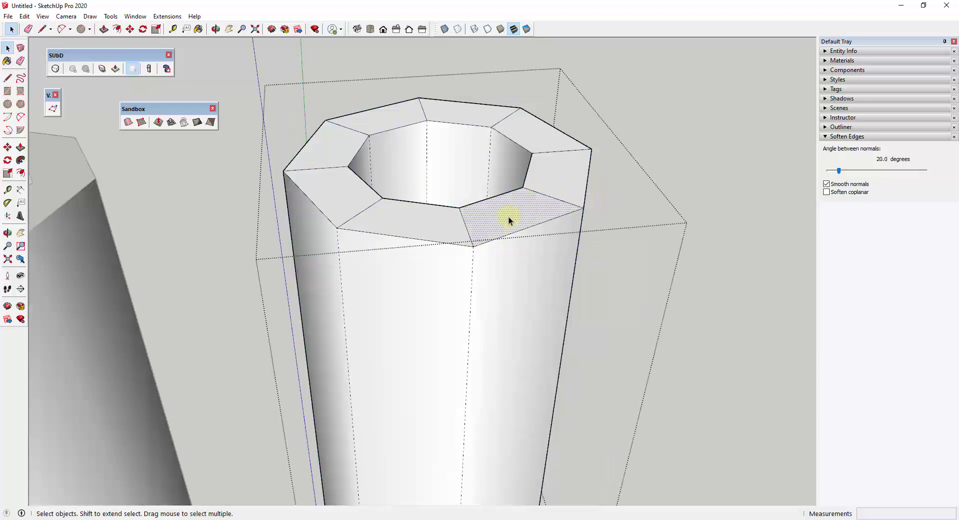
pyautogui.click(550, 185)
pyautogui.click(511, 115)
pyautogui.click(458, 106)
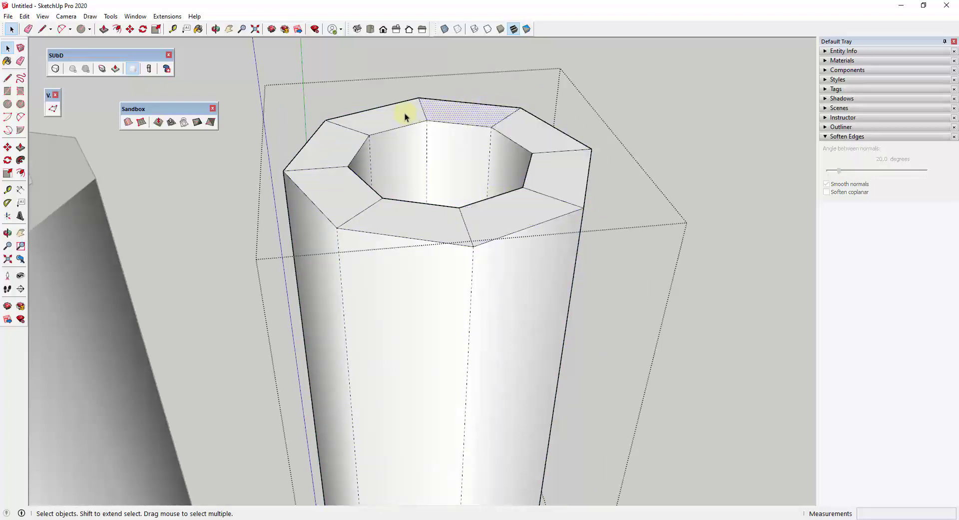
pyautogui.click(376, 127)
pyautogui.click(335, 153)
pyautogui.click(340, 193)
pyautogui.click(407, 226)
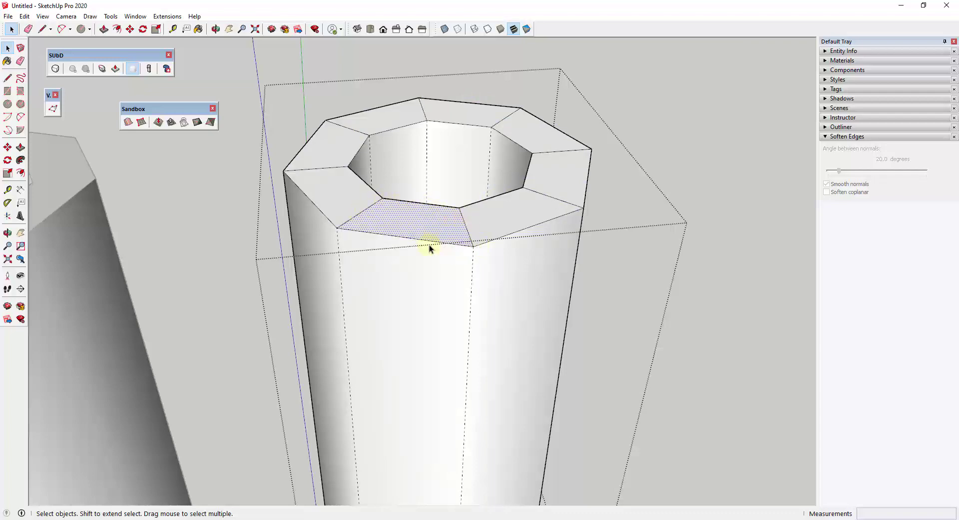
pyautogui.scroll(-5, 429, 244)
pyautogui.click(444, 289)
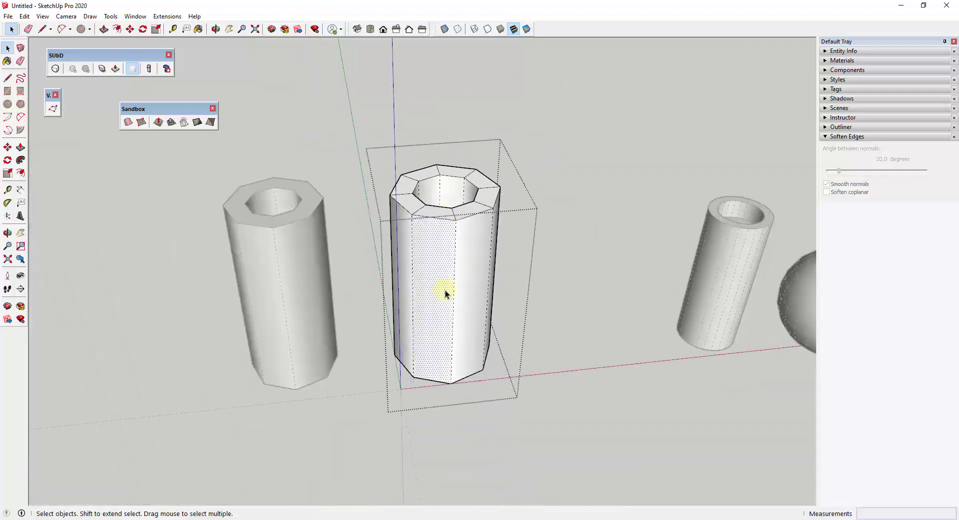
# - Select another side face and a quad on the octagonal tube's top rim to inspect them, and close the tube's editing context
pyautogui.click(467, 263)
pyautogui.click(465, 212)
pyautogui.scroll(3, 466, 212)
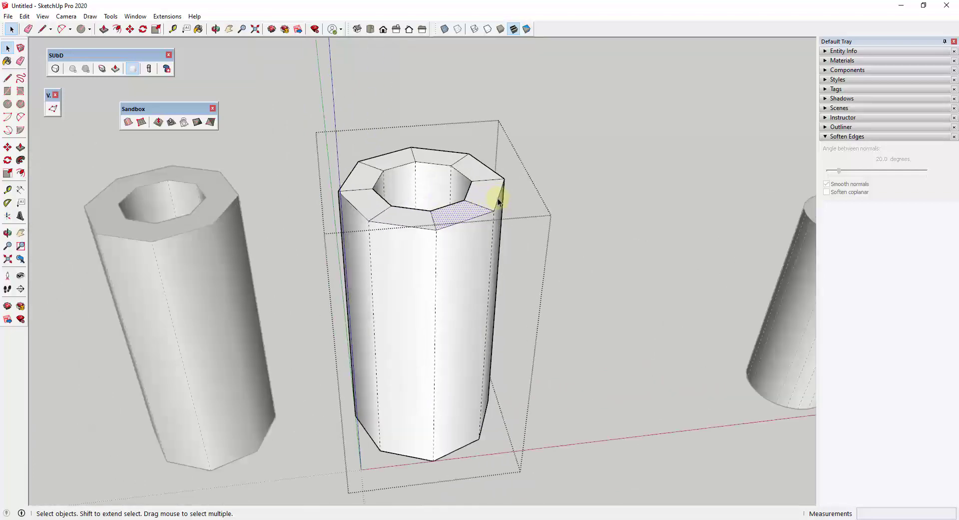
pyautogui.click(525, 218)
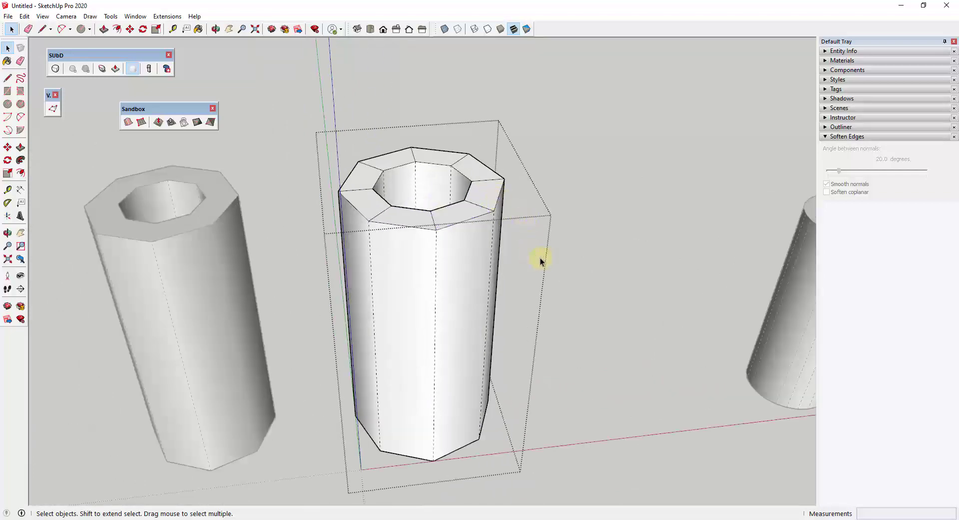
pyautogui.click(581, 261)
# - Toggle subdivision on and off for the tube with unsegmented ends and the tube with segmented end faces to compare their rims
pyautogui.click(214, 274)
pyautogui.click(55, 69)
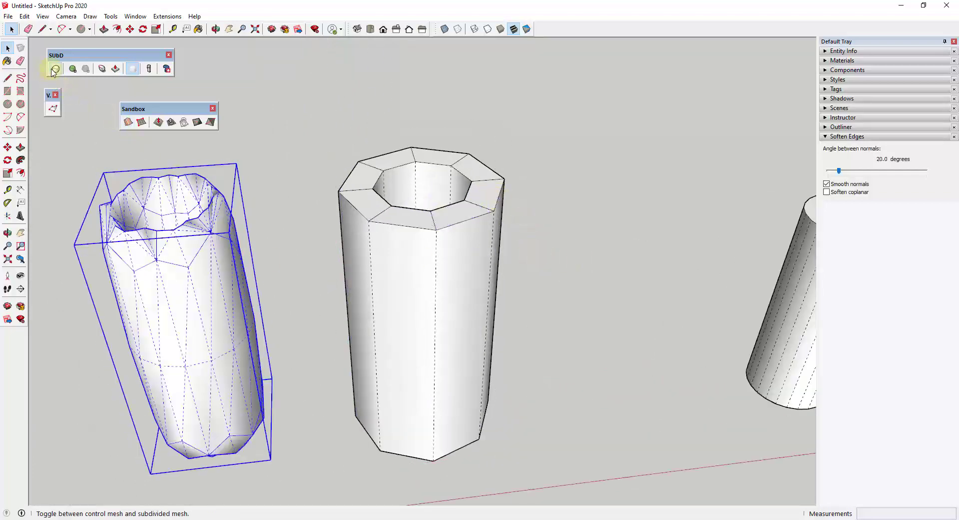
pyautogui.click(430, 291)
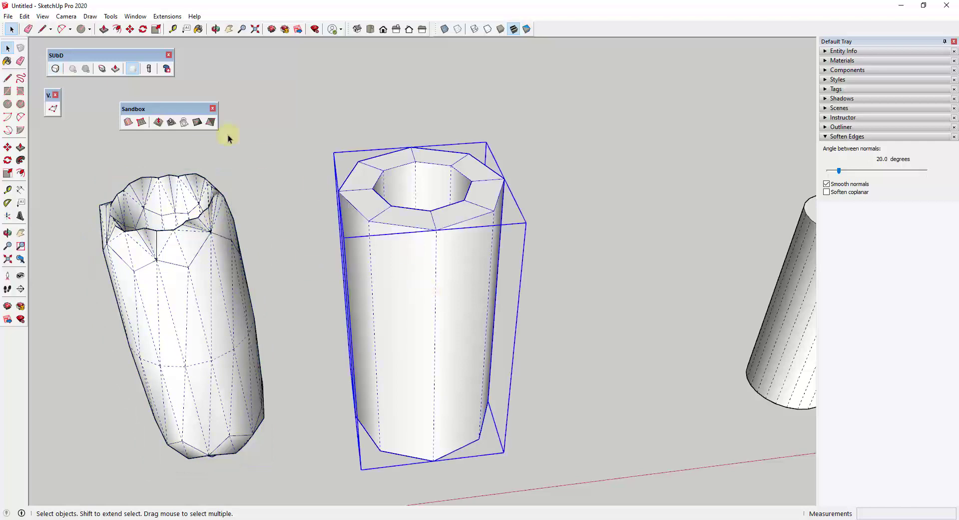
pyautogui.click(55, 69)
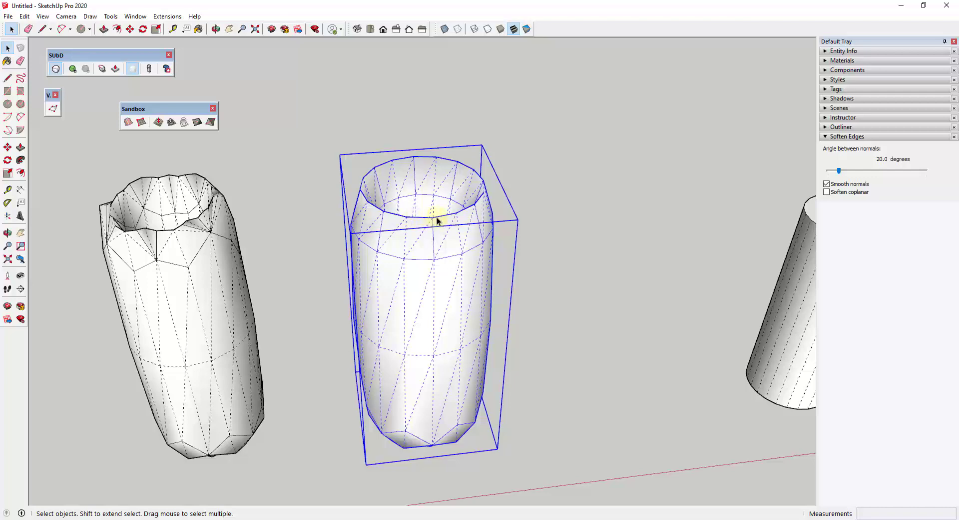
pyautogui.click(55, 69)
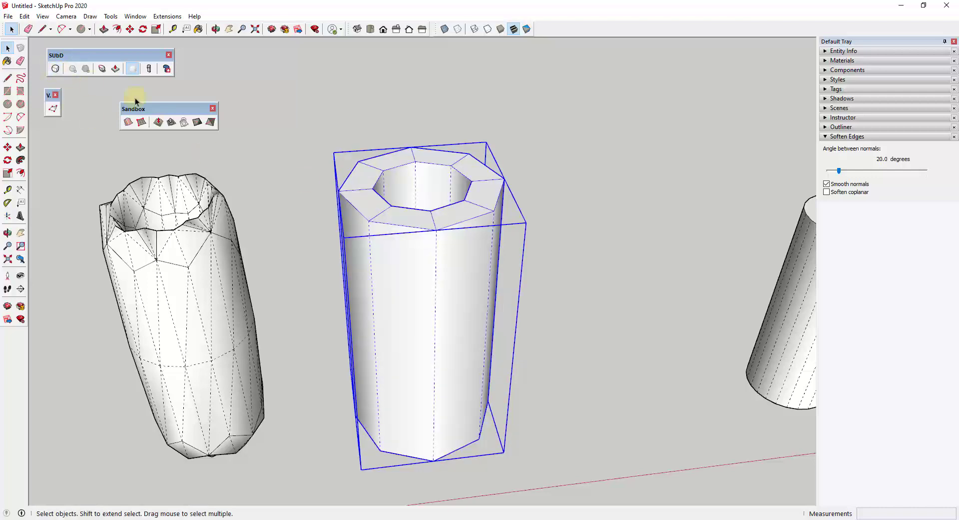
pyautogui.click(202, 241)
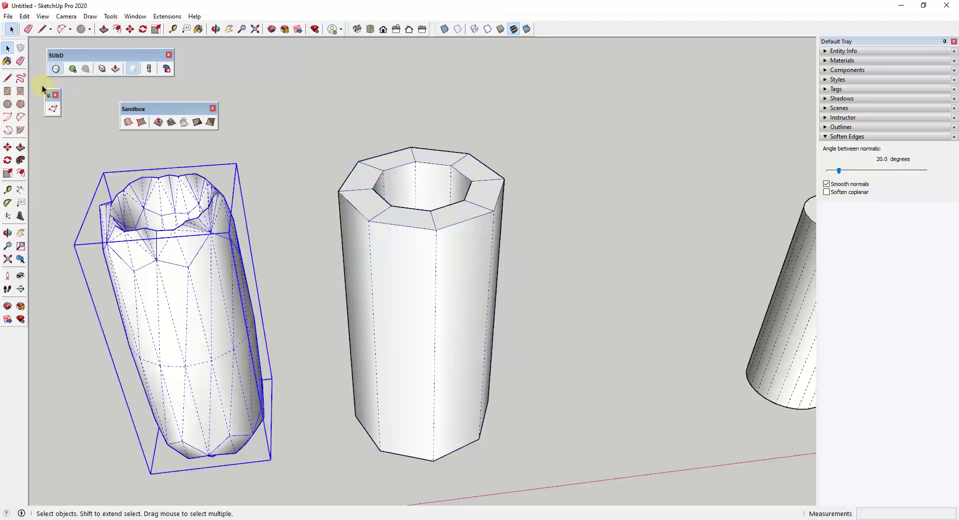
pyautogui.click(55, 68)
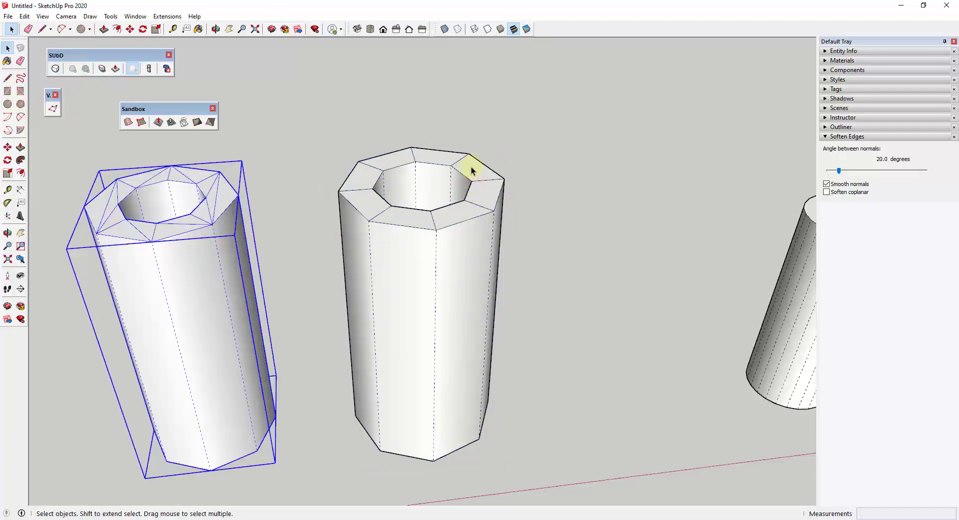
# - Subdivide the tube with segmented end faces, examine its rounded rim from several angles, and turn its subdivision off
pyautogui.scroll(-3, 502, 251)
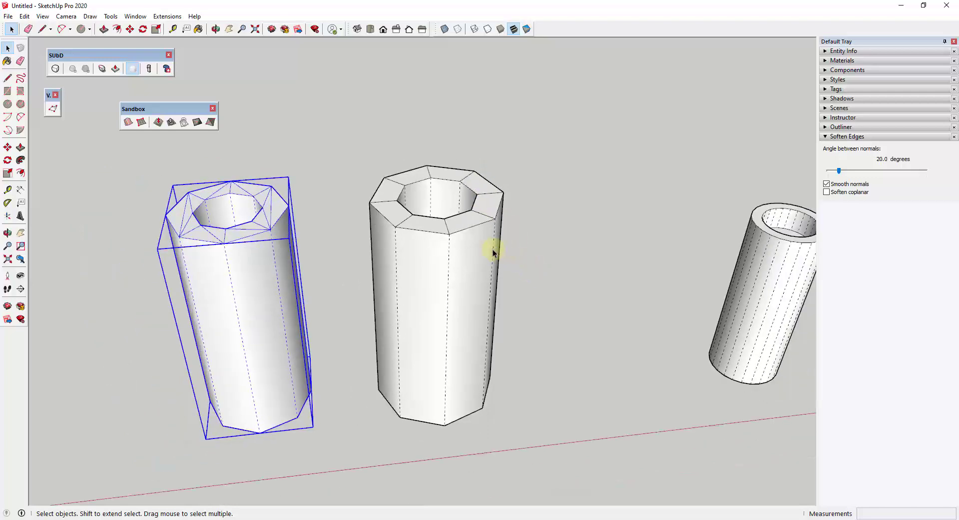
pyautogui.scroll(3, 487, 230)
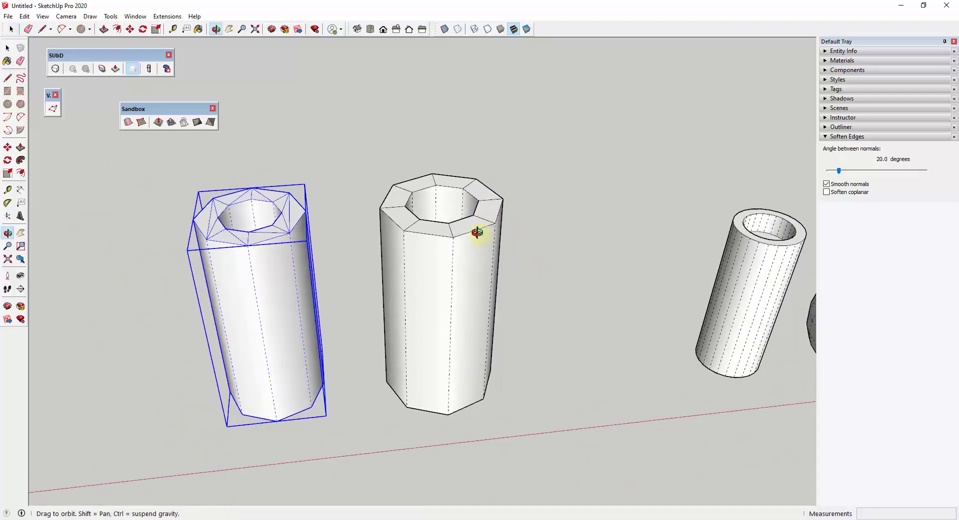
pyautogui.click(475, 244)
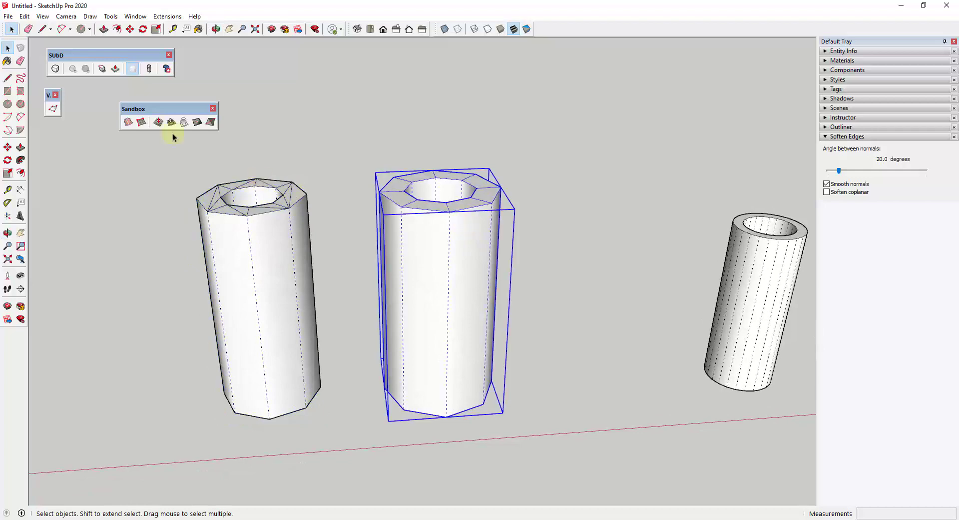
pyautogui.click(55, 69)
pyautogui.scroll(3, 456, 198)
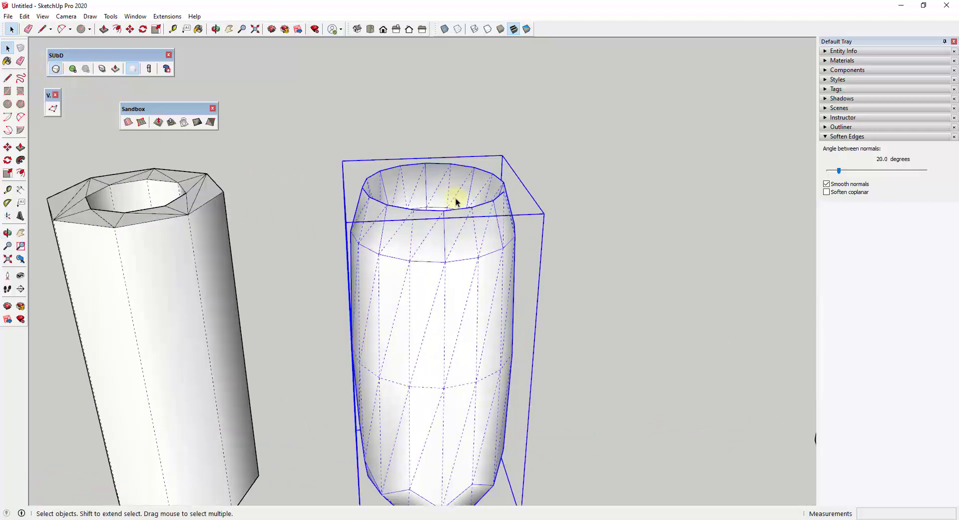
pyautogui.moveTo(456, 198); pyautogui.dragTo(414, 234, button='middle')
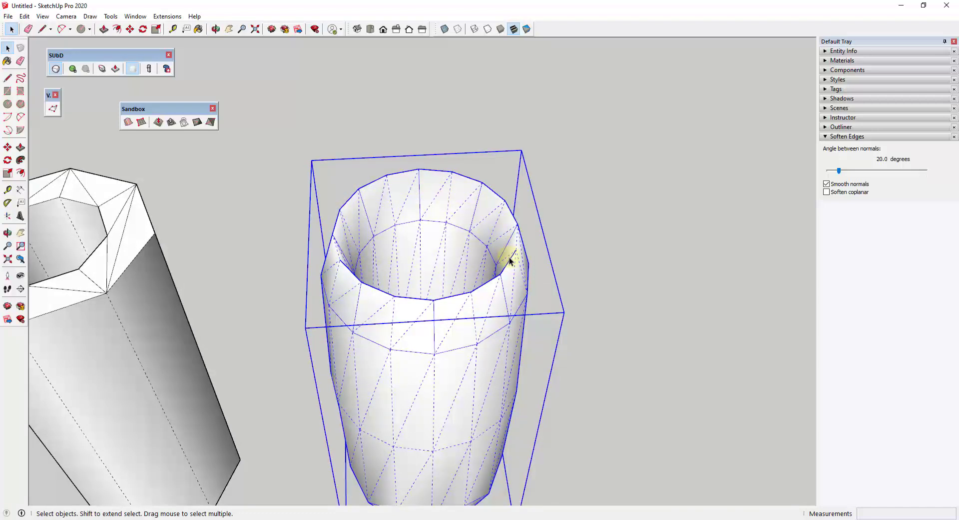
pyautogui.moveTo(506, 258); pyautogui.dragTo(581, 144, button='middle')
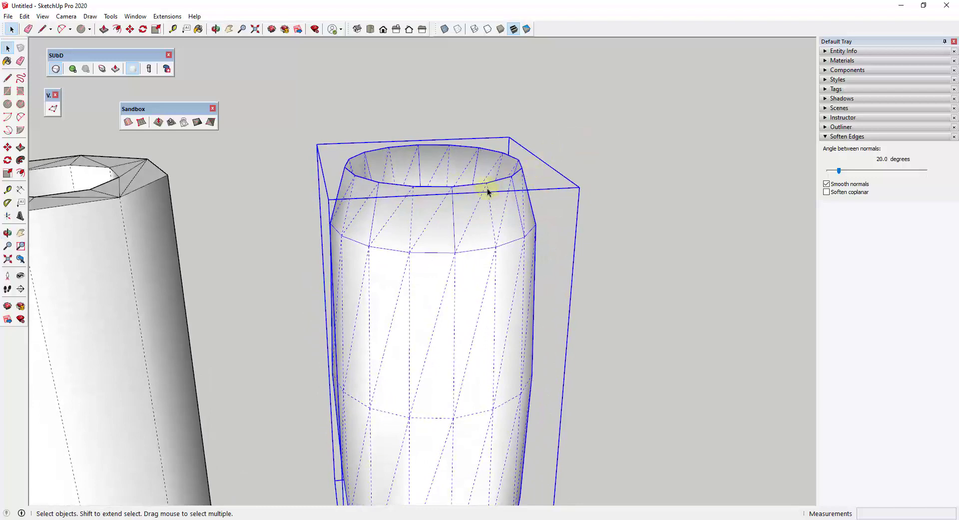
pyautogui.click(55, 68)
pyautogui.moveTo(503, 160); pyautogui.dragTo(476, 208, button='middle')
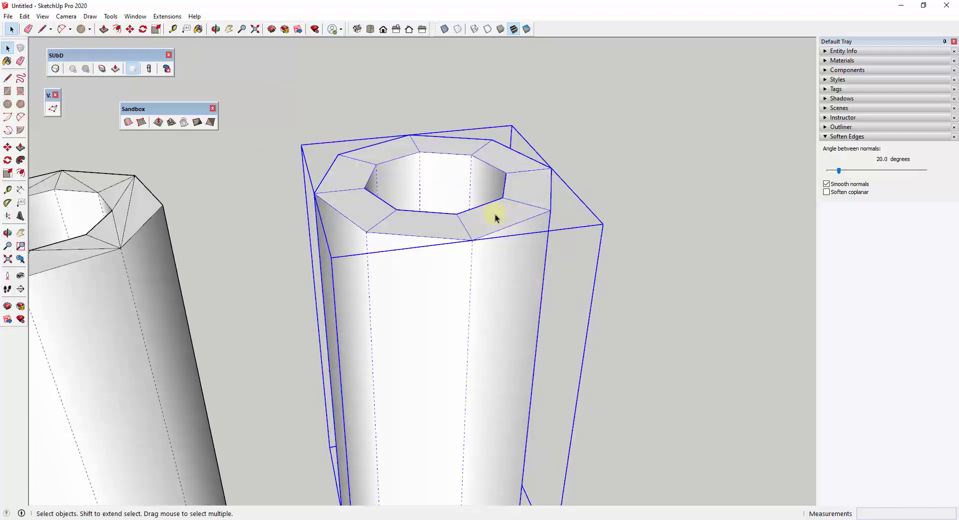
pyautogui.moveTo(521, 268); pyautogui.dragTo(501, 249, button='middle')
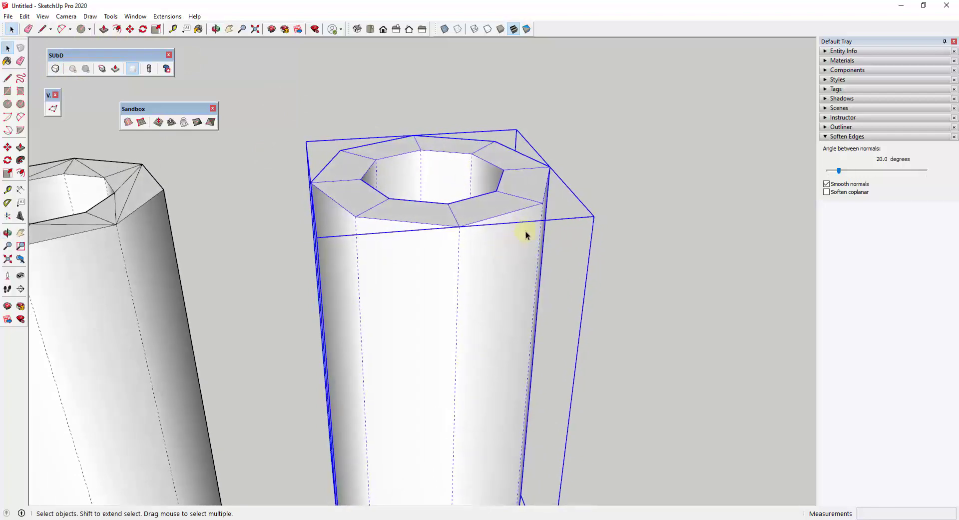
# - Open the segmented-end tube for editing and crease the outer edges of its top rim with a sharpness of 0.50
pyautogui.doubleClick(497, 244)
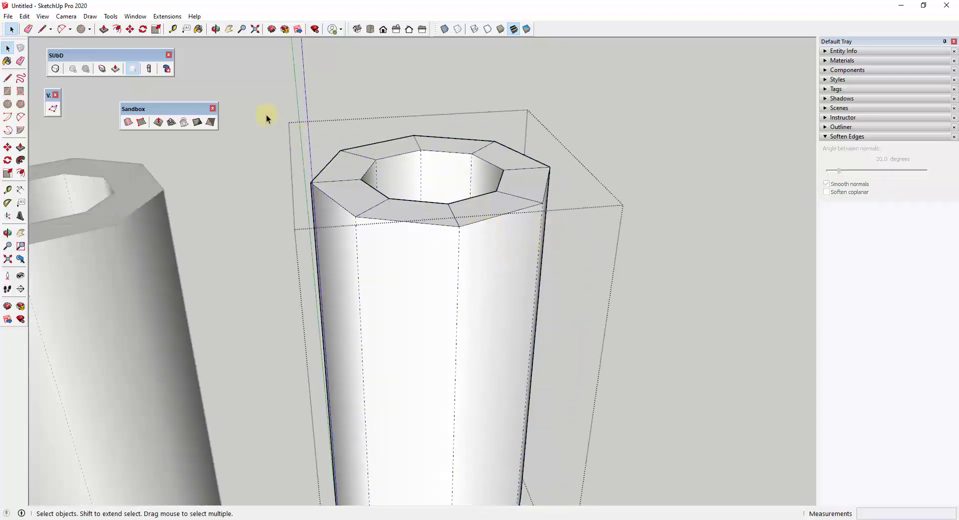
pyautogui.click(102, 70)
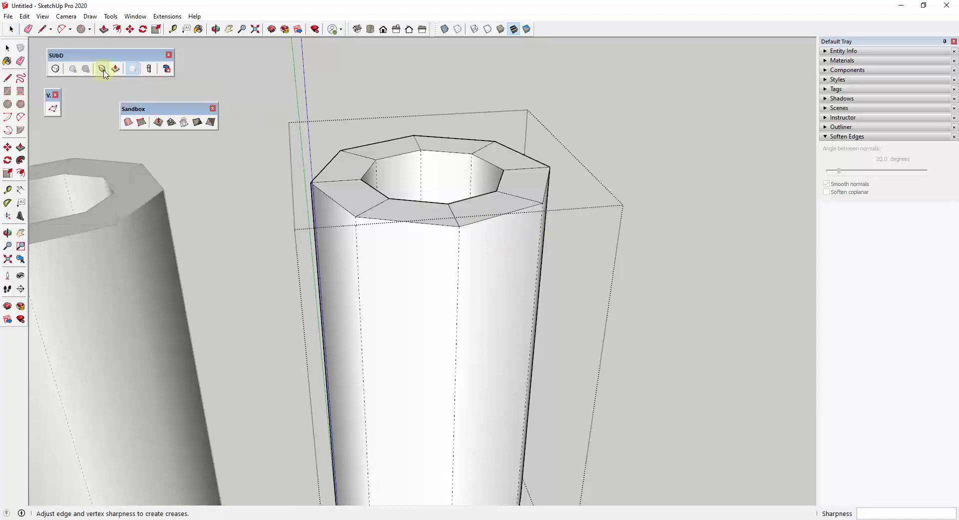
pyautogui.press('space')
pyautogui.click(497, 216)
pyautogui.keyDown('shift'); pyautogui.click(413, 222); pyautogui.keyUp('shift')
pyautogui.keyDown('shift'); pyautogui.click(330, 198); pyautogui.keyUp('shift')
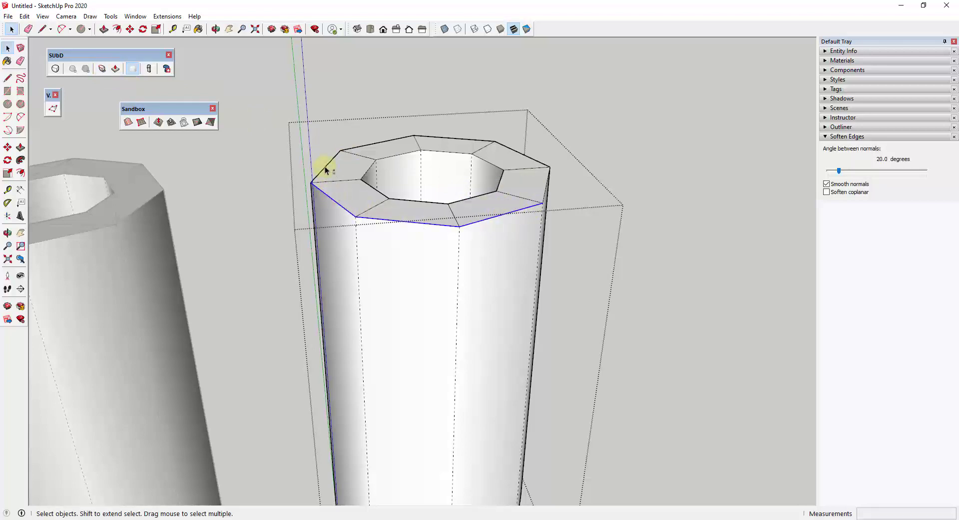
pyautogui.keyDown('shift'); pyautogui.click(376, 143); pyautogui.keyUp('shift')
pyautogui.keyDown('shift'); pyautogui.click(451, 139); pyautogui.keyUp('shift')
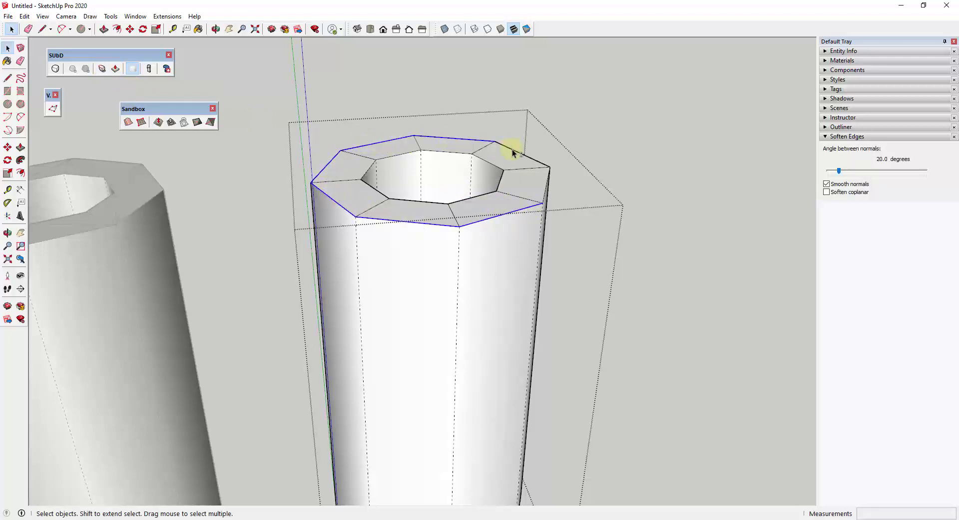
pyautogui.keyDown('shift'); pyautogui.click(546, 186); pyautogui.keyUp('shift')
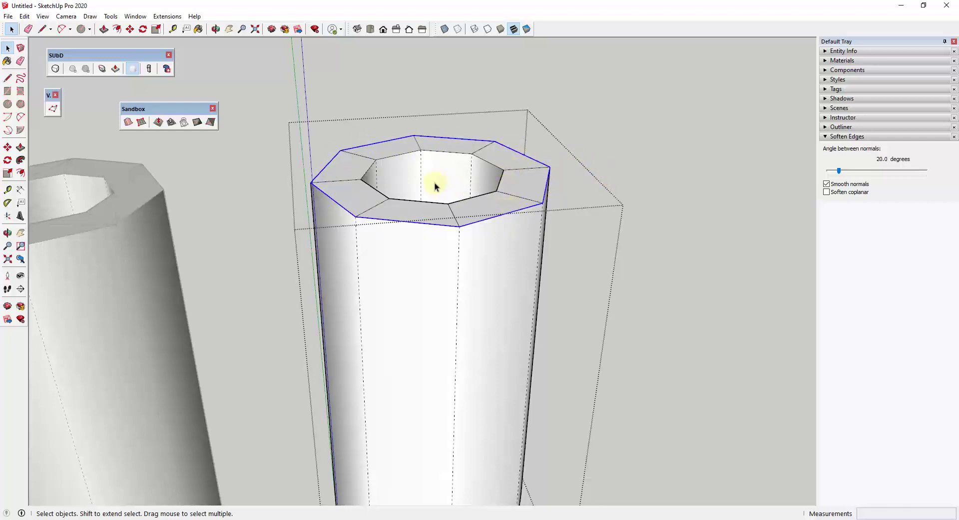
pyautogui.click(110, 73)
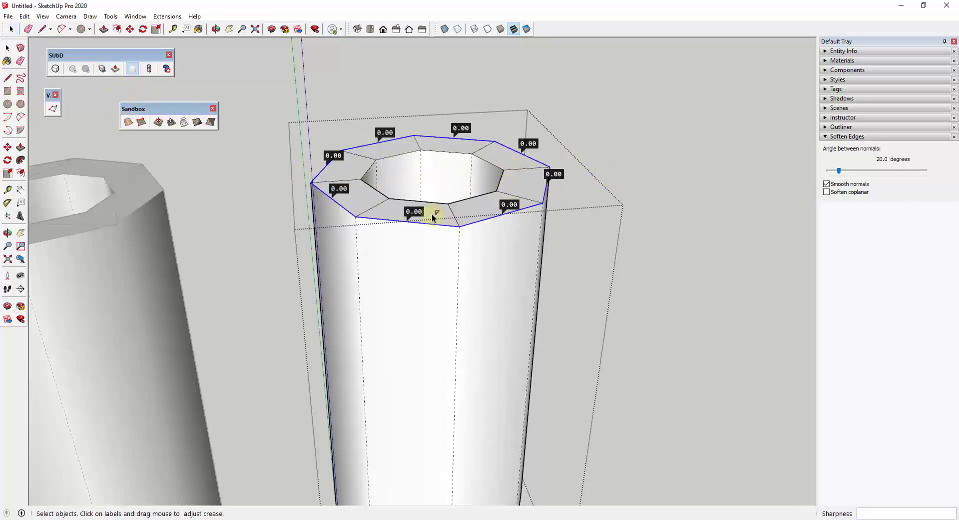
pyautogui.moveTo(415, 208); pyautogui.dragTo(418, 184)
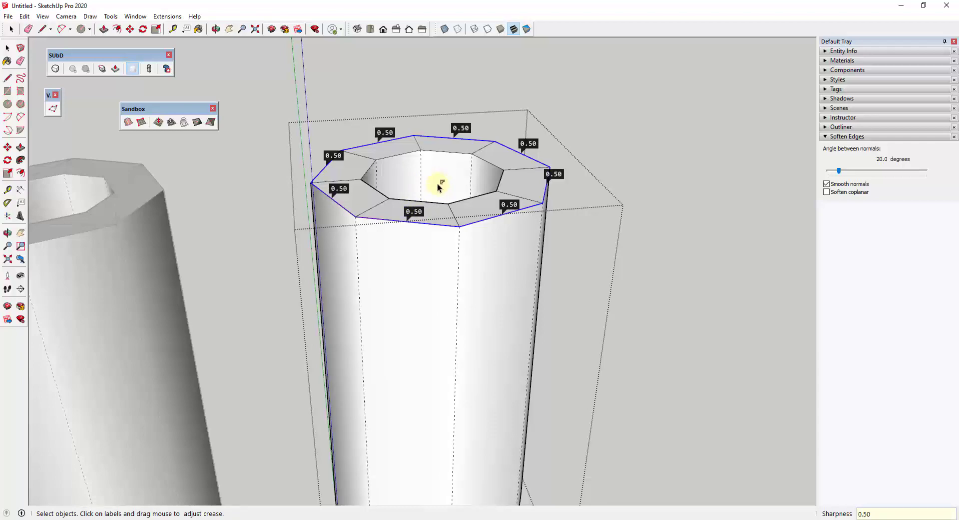
pyautogui.click(685, 145)
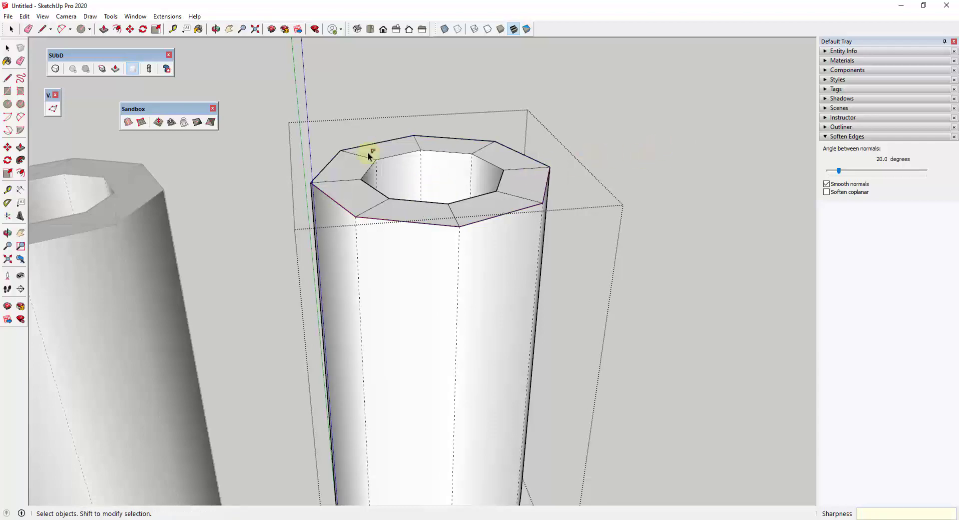
# - Subdivide the tube to examine its creased outer rim up close, and undo the changes
pyautogui.click(55, 68)
pyautogui.moveTo(536, 207); pyautogui.dragTo(520, 260, button='middle')
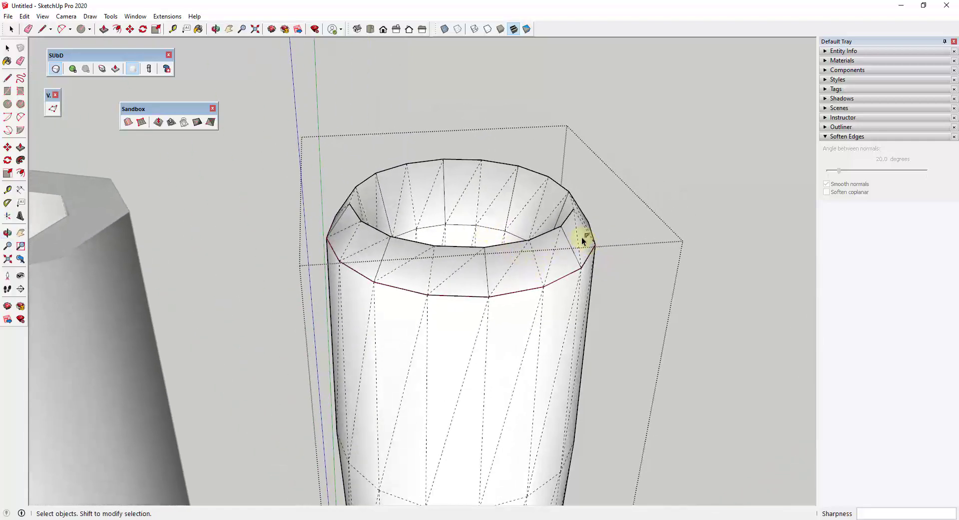
pyautogui.scroll(1, 590, 240)
pyautogui.scroll(-1, 593, 248)
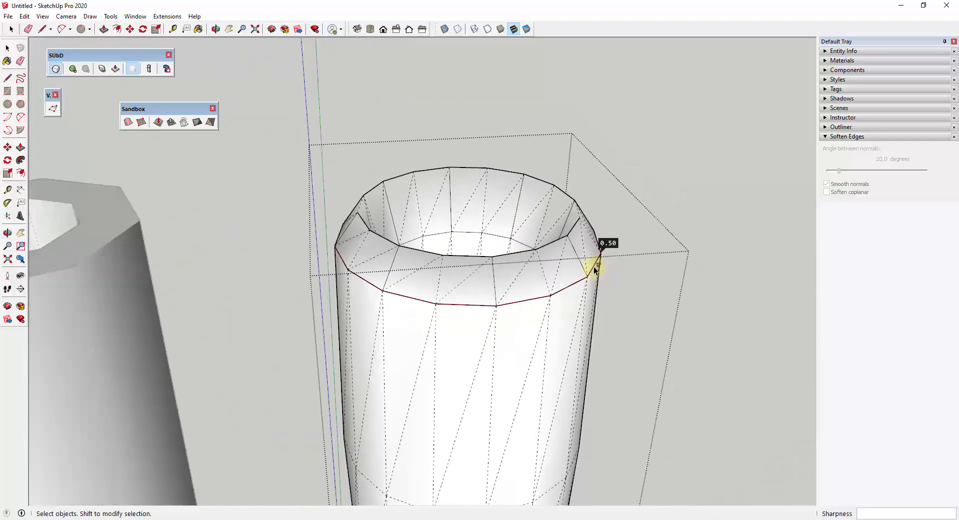
pyautogui.hotkey('ctrl', 'z')
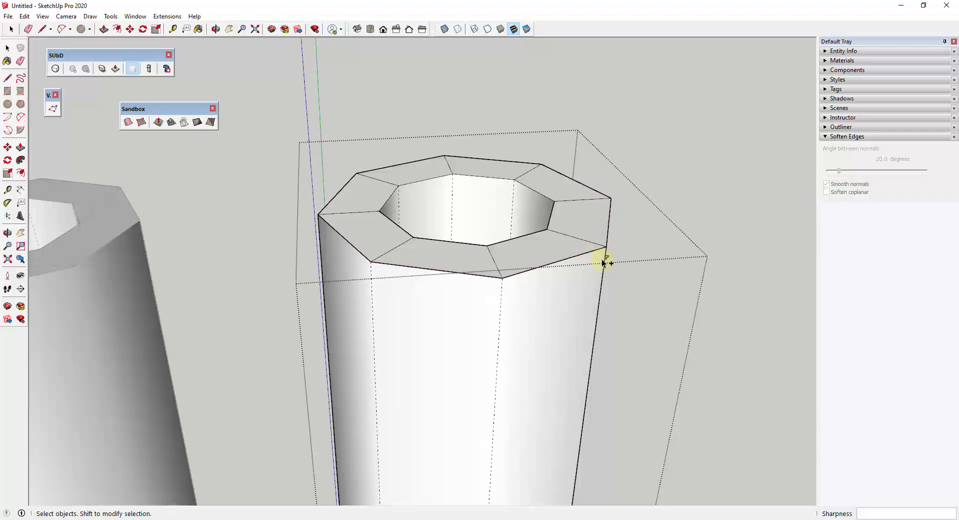
# - Select the outer edges of the tube's top rim and copy the loop about 1 13/16" down the sides as a control loop
pyautogui.moveTo(667, 247); pyautogui.dragTo(613, 232, button='middle')
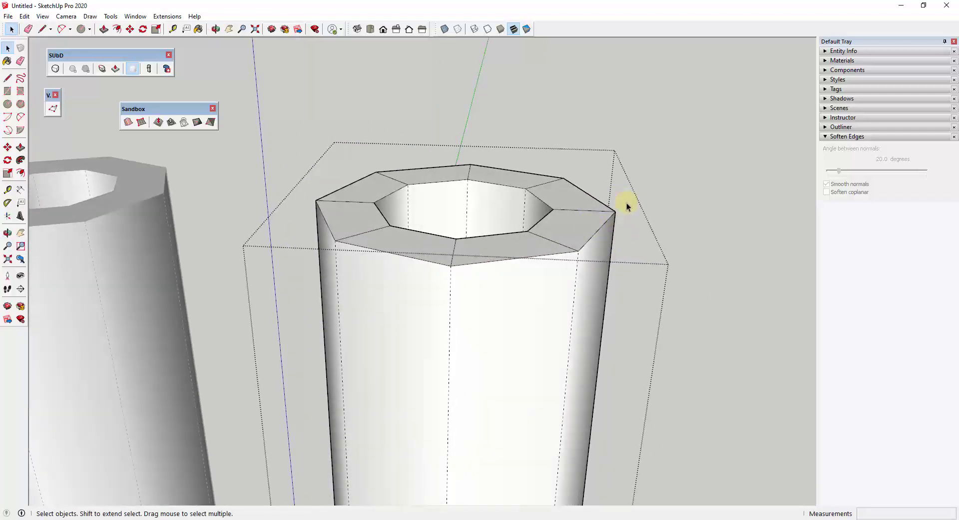
pyautogui.click(555, 255)
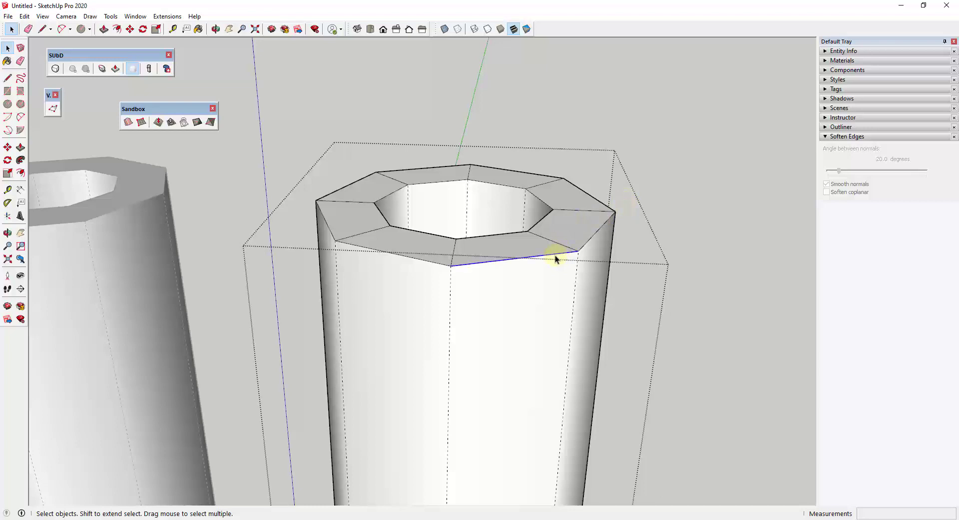
pyautogui.keyDown('ctrl'); pyautogui.click(594, 243); pyautogui.keyUp('ctrl')
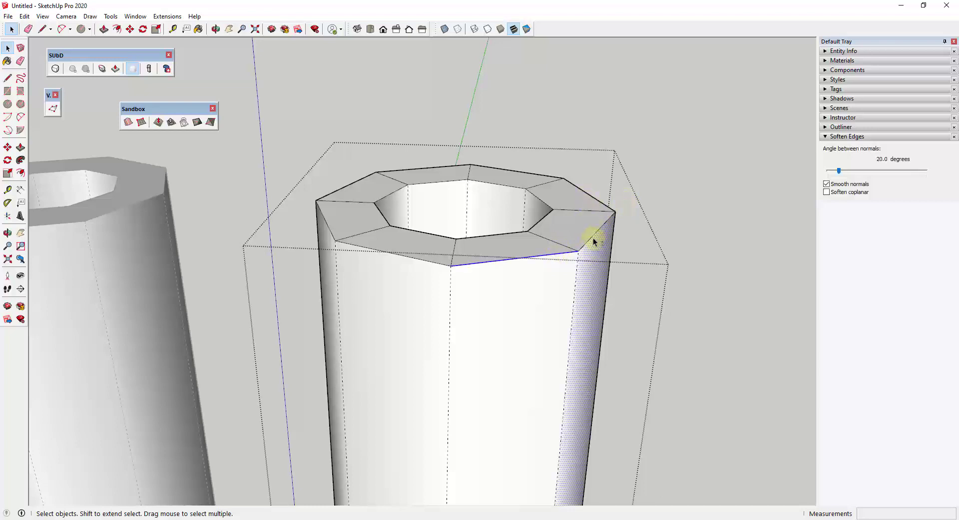
pyautogui.keyDown('shift'); pyautogui.click(593, 236); pyautogui.keyUp('shift')
pyautogui.keyDown('shift'); pyautogui.click(601, 253); pyautogui.keyUp('shift')
pyautogui.keyDown('shift'); pyautogui.click(589, 196); pyautogui.keyUp('shift')
pyautogui.keyDown('shift'); pyautogui.click(542, 175); pyautogui.keyUp('shift')
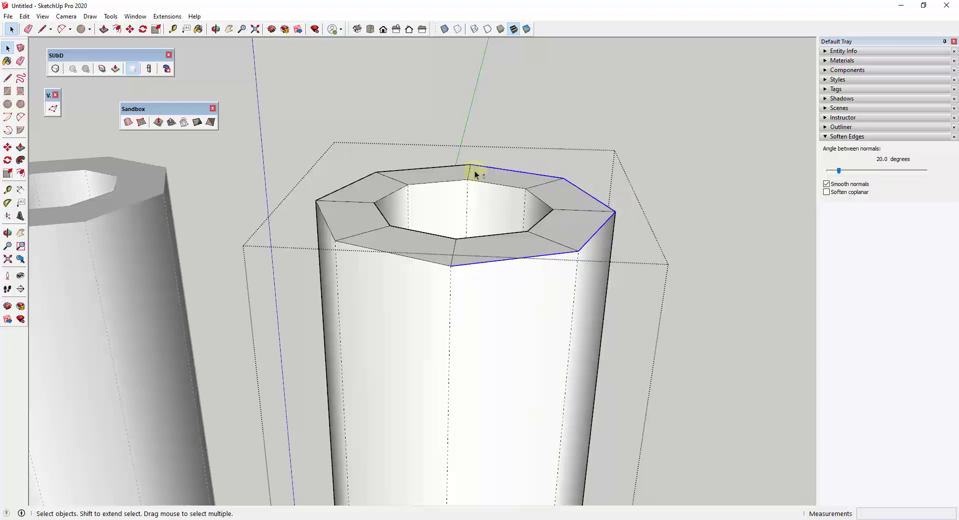
pyautogui.keyDown('shift'); pyautogui.click(440, 167); pyautogui.keyUp('shift')
pyautogui.keyDown('shift'); pyautogui.click(345, 191); pyautogui.keyUp('shift')
pyautogui.keyDown('shift'); pyautogui.click(322, 214); pyautogui.keyUp('shift')
pyautogui.keyDown('shift'); pyautogui.click(403, 256); pyautogui.keyUp('shift')
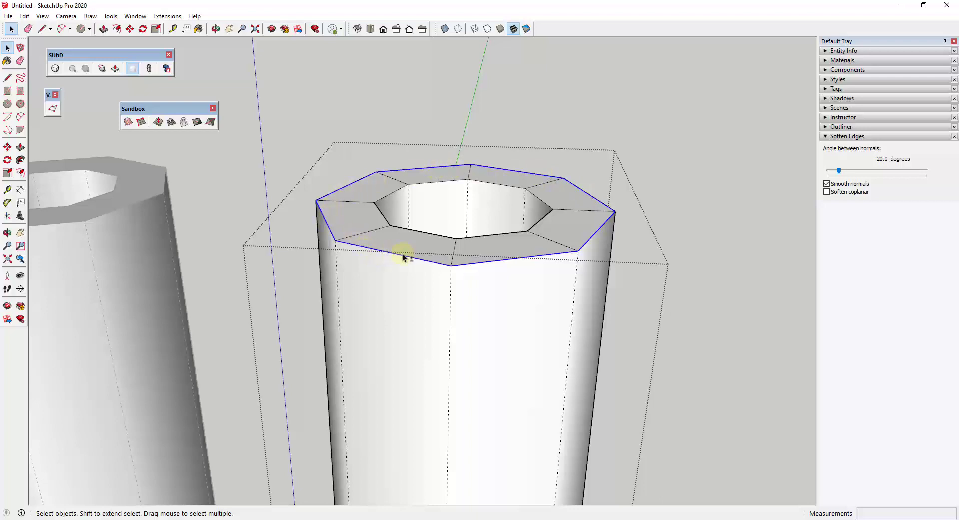
pyautogui.press('m')
pyautogui.press('ctrl')
pyautogui.click(451, 265)
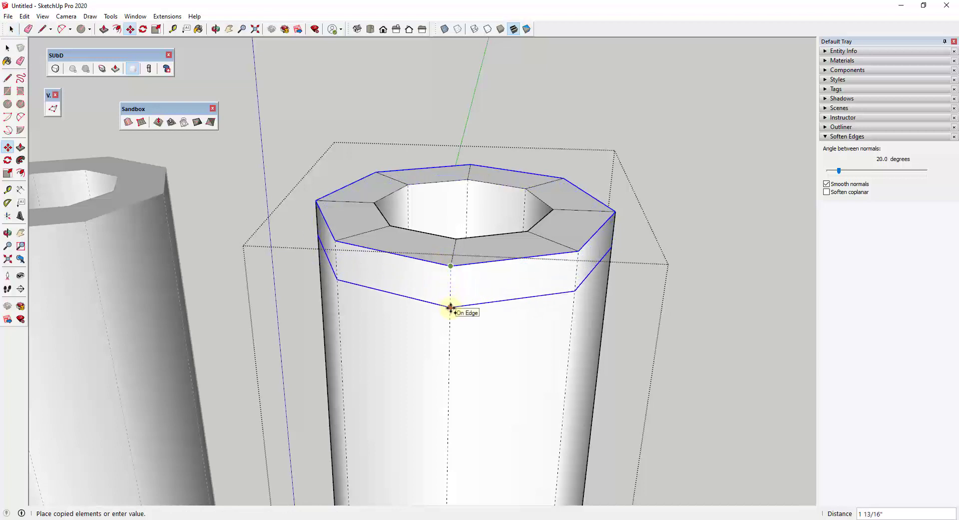
pyautogui.click(450, 307)
# - Select the inner edges of the tube's top rim and copy the loop about 1 3/8" down the inside wall
pyautogui.press('space')
pyautogui.click(400, 230)
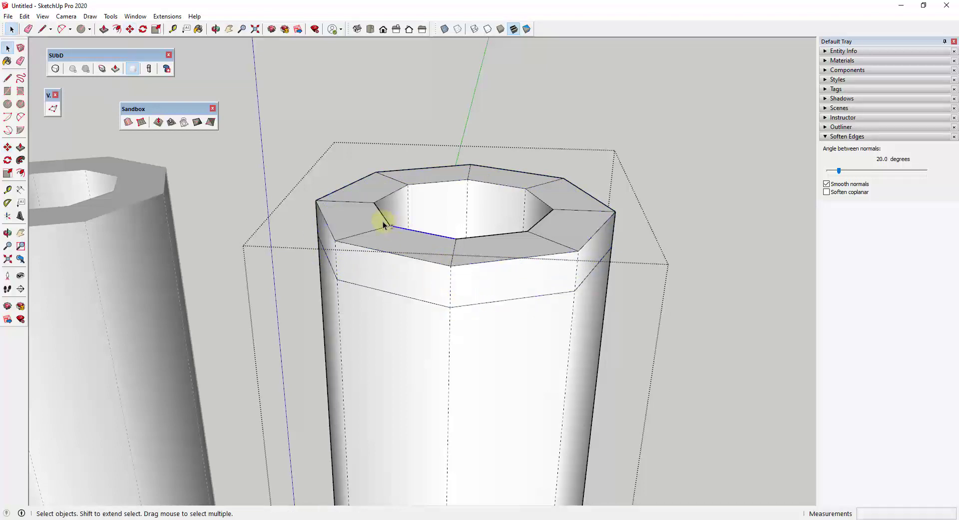
pyautogui.keyDown('shift'); pyautogui.click(382, 214); pyautogui.keyUp('shift')
pyautogui.keyDown('shift'); pyautogui.click(387, 199); pyautogui.keyUp('shift')
pyautogui.keyDown('shift'); pyautogui.click(386, 196); pyautogui.keyUp('shift')
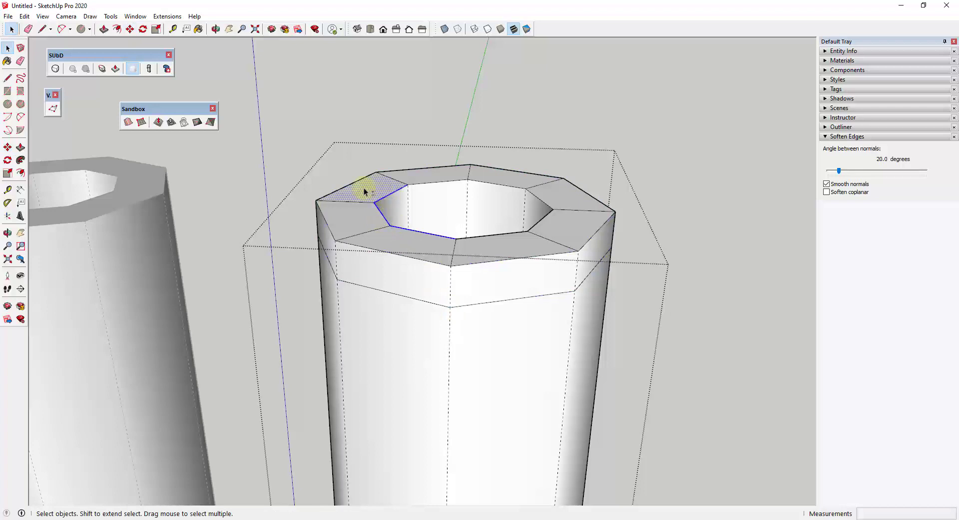
pyautogui.keyDown('shift'); pyautogui.click(364, 189); pyautogui.keyUp('shift')
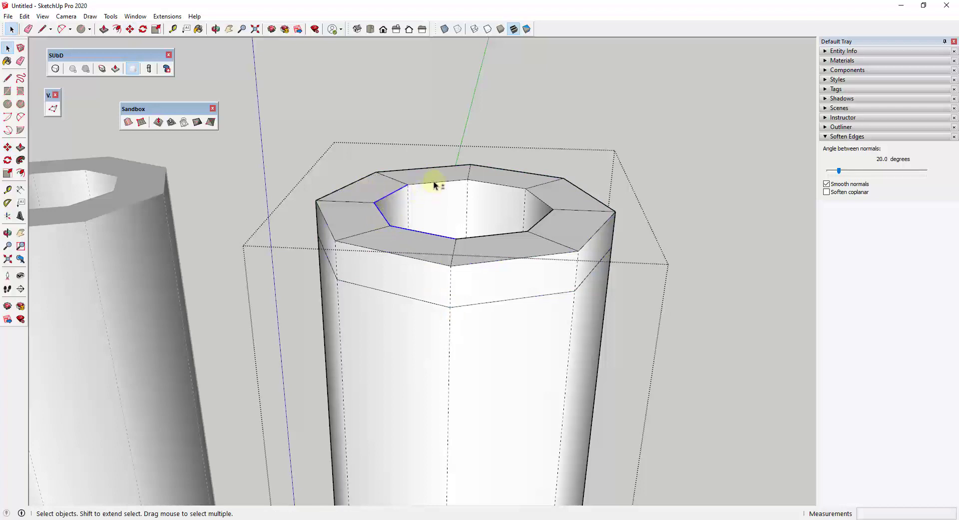
pyautogui.keyDown('shift'); pyautogui.click(494, 185); pyautogui.keyUp('shift')
pyautogui.keyDown('shift'); pyautogui.click(503, 185); pyautogui.keyUp('shift')
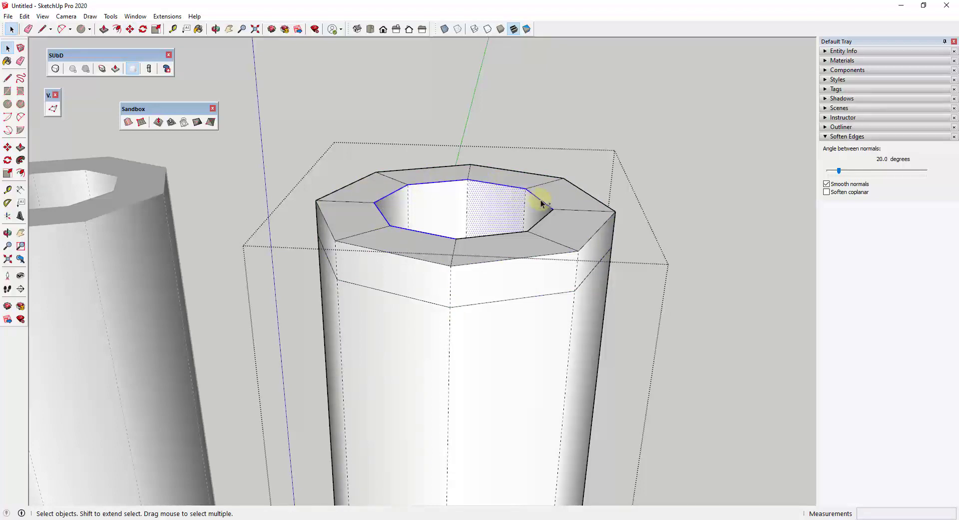
pyautogui.keyDown('shift'); pyautogui.click(541, 201); pyautogui.keyUp('shift')
pyautogui.keyDown('shift'); pyautogui.click(546, 215); pyautogui.keyUp('shift')
pyautogui.keyDown('shift'); pyautogui.click(496, 214); pyautogui.keyUp('shift')
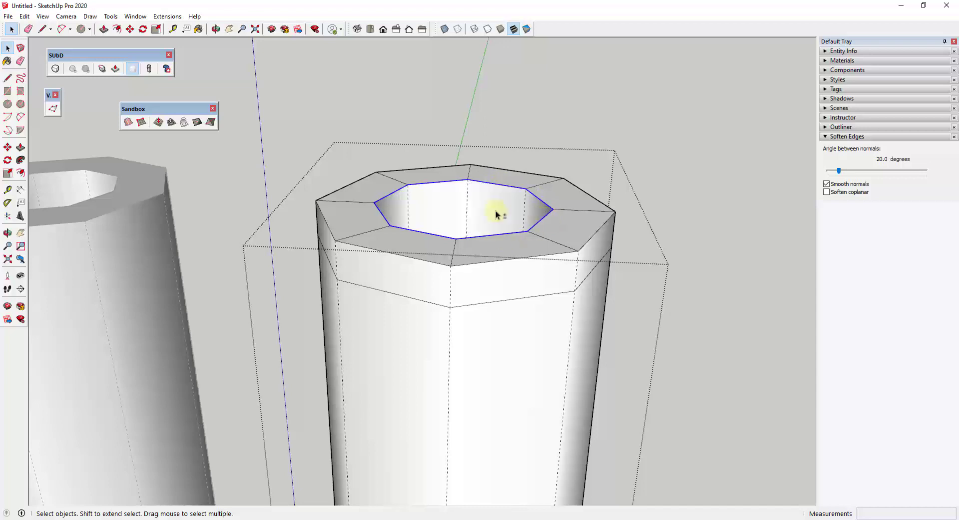
pyautogui.press('m')
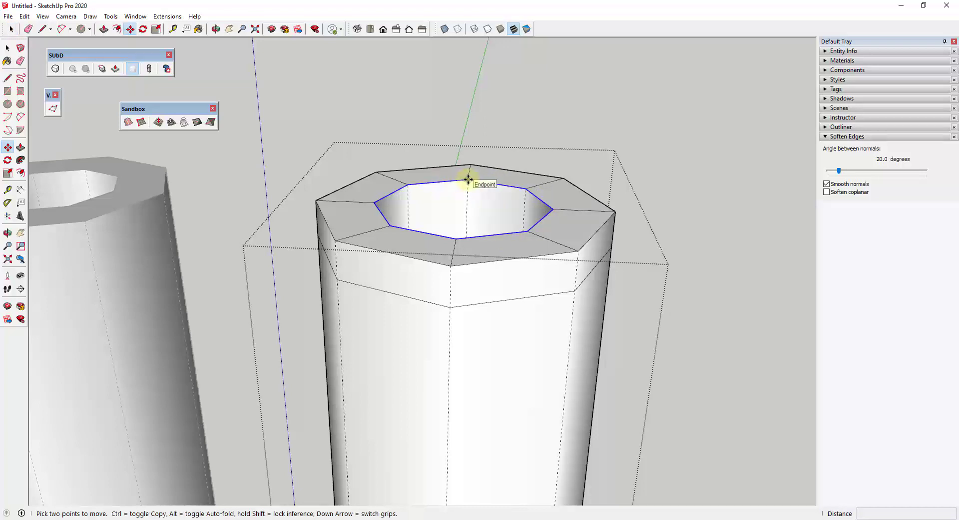
pyautogui.click(468, 179)
pyautogui.click(467, 204)
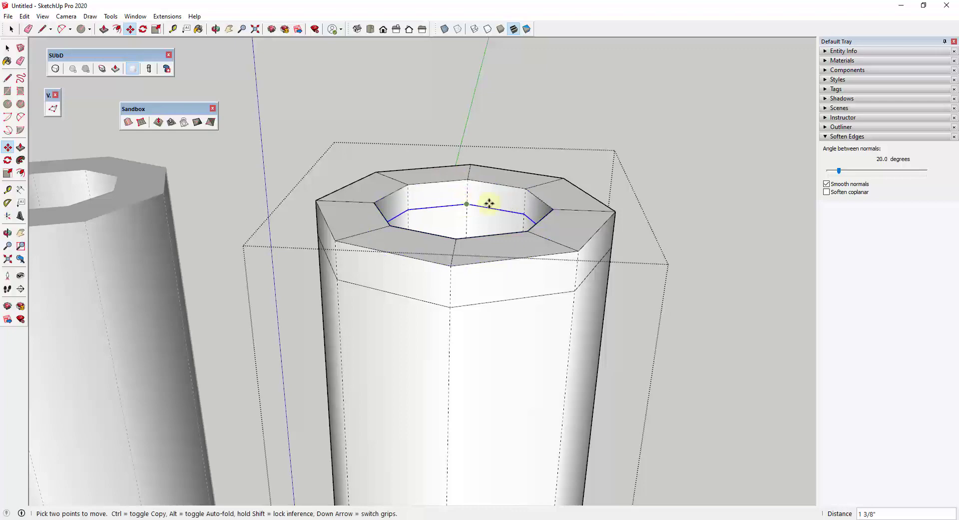
pyautogui.press('space')
# - Close the tube for editing, subdivide it with its outer and inner control loops, and examine the rim up close and from farther away
pyautogui.click(689, 218)
pyautogui.click(577, 308)
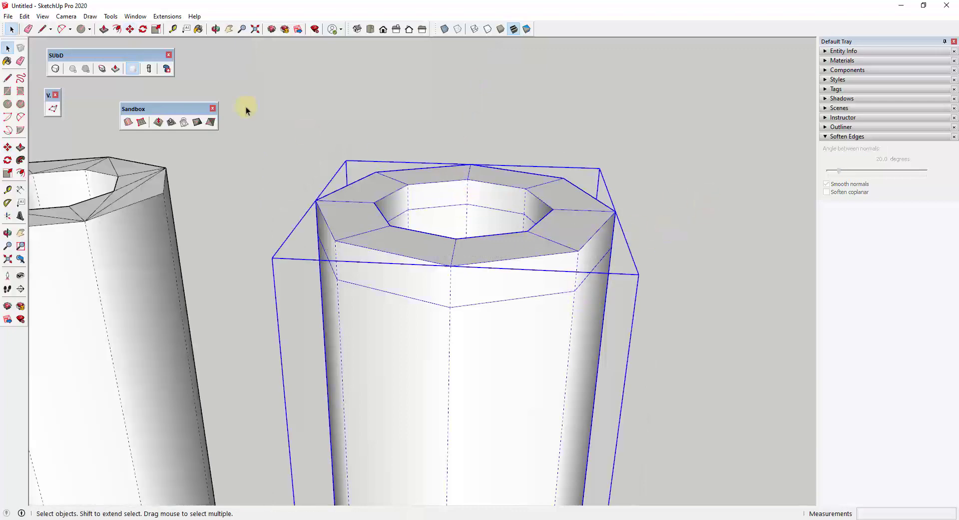
pyautogui.click(56, 68)
pyautogui.scroll(2, 595, 243)
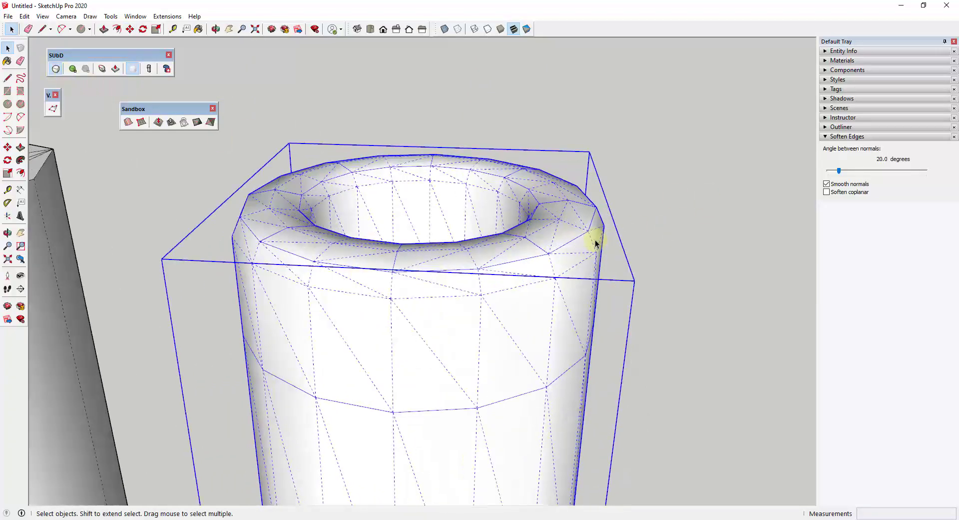
pyautogui.scroll(1, 596, 243)
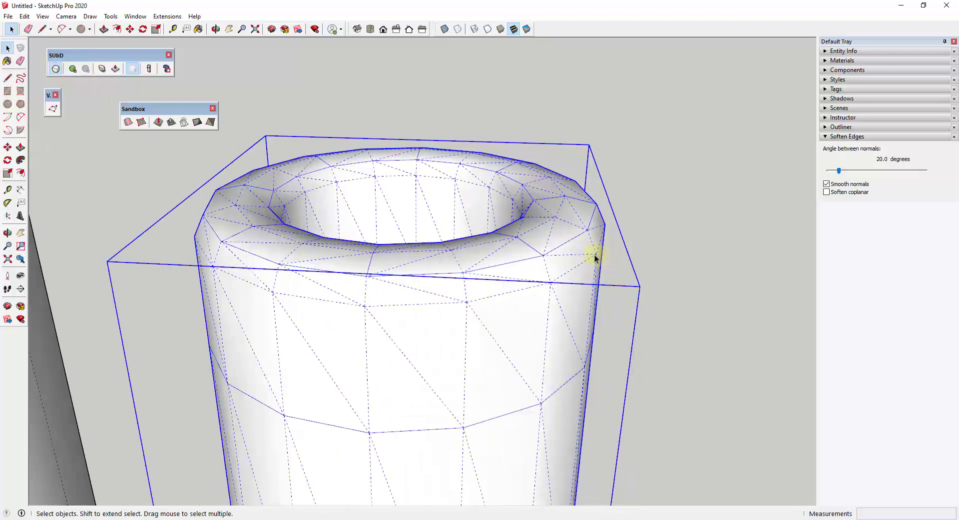
pyautogui.scroll(-3, 600, 252)
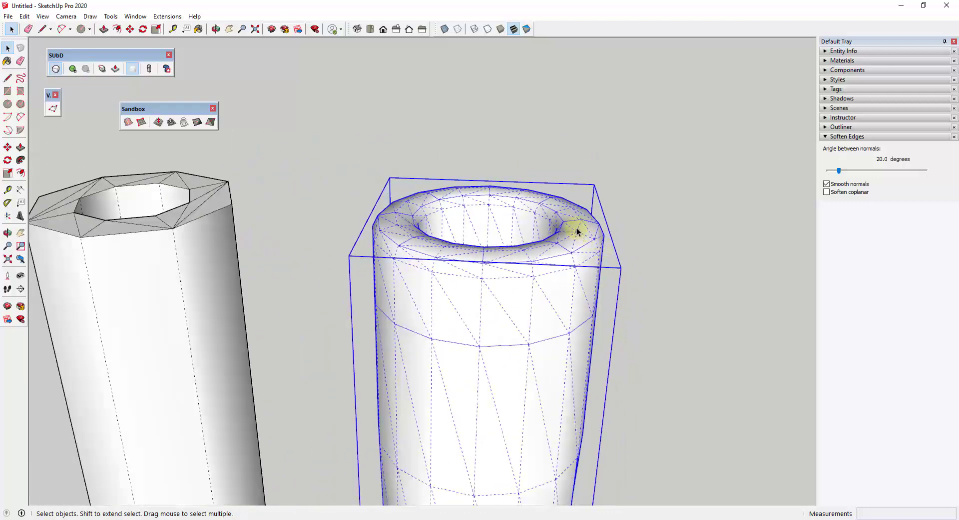
pyautogui.scroll(-3, 594, 240)
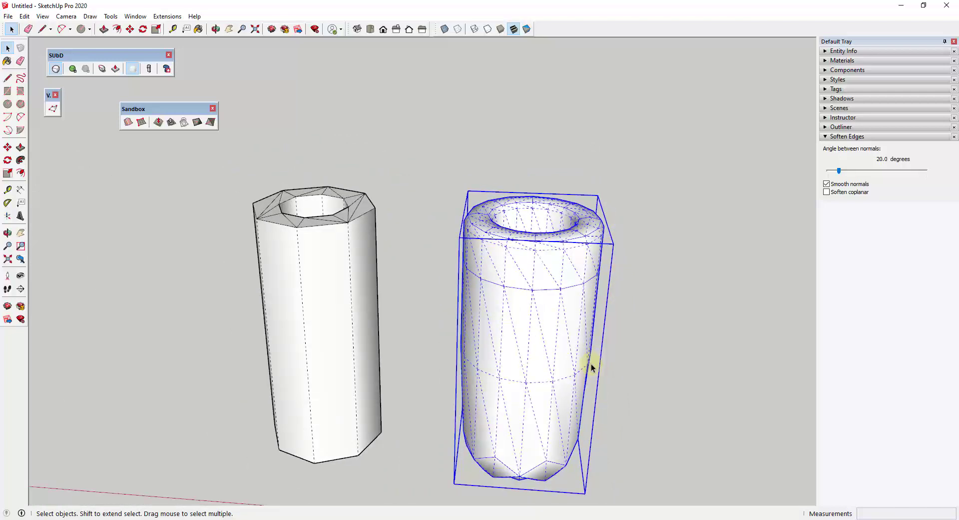
pyautogui.scroll(4, 613, 240)
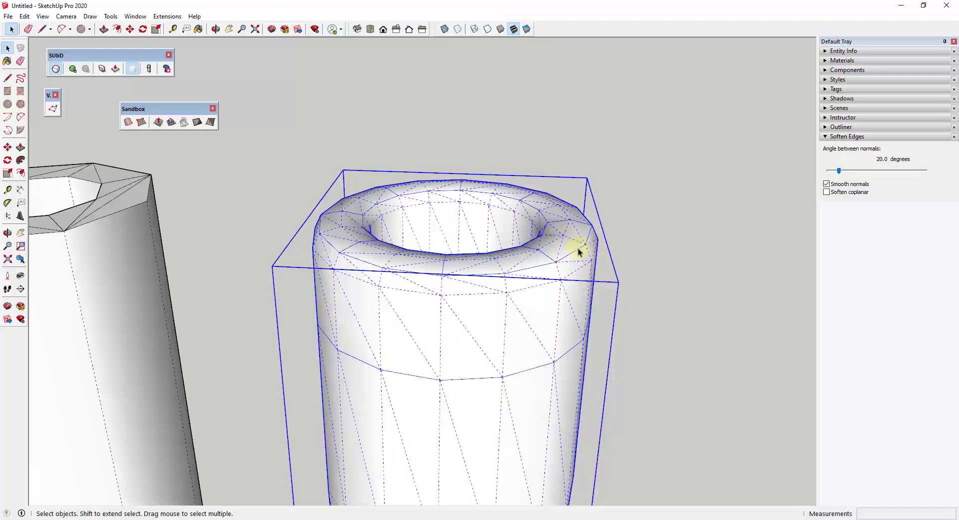
pyautogui.moveTo(578, 250); pyautogui.dragTo(579, 226, button='middle')
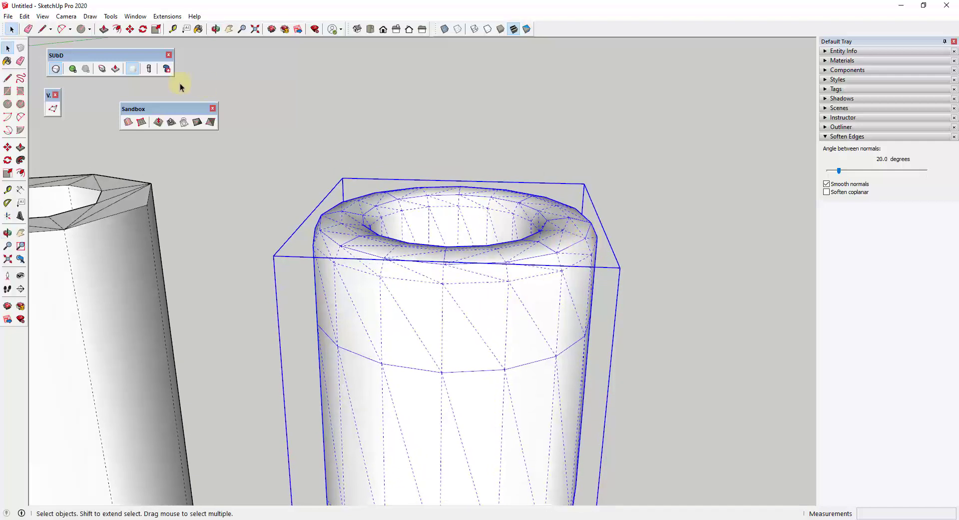
# - Switch the tube's subdivision off and on to compare its control loops with the smoothed rim, and leave it off
pyautogui.click(53, 71)
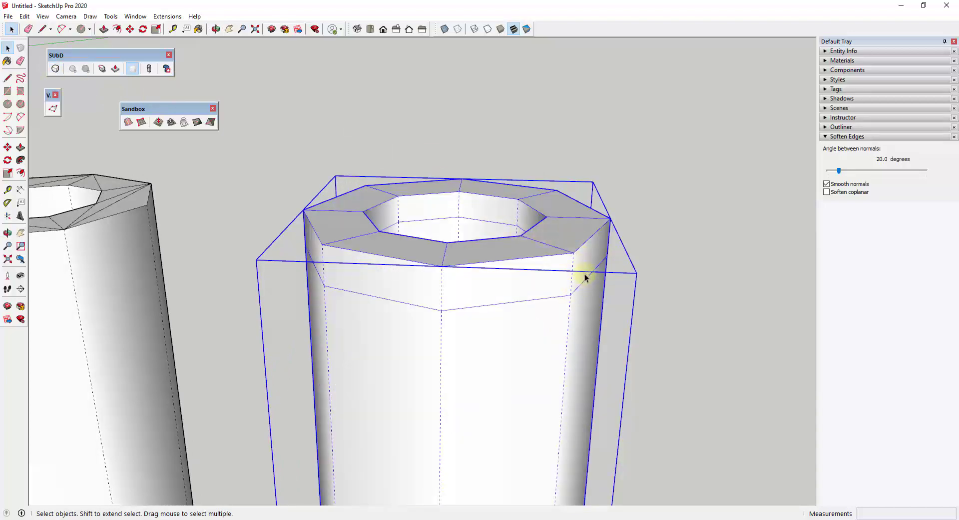
pyautogui.click(56, 70)
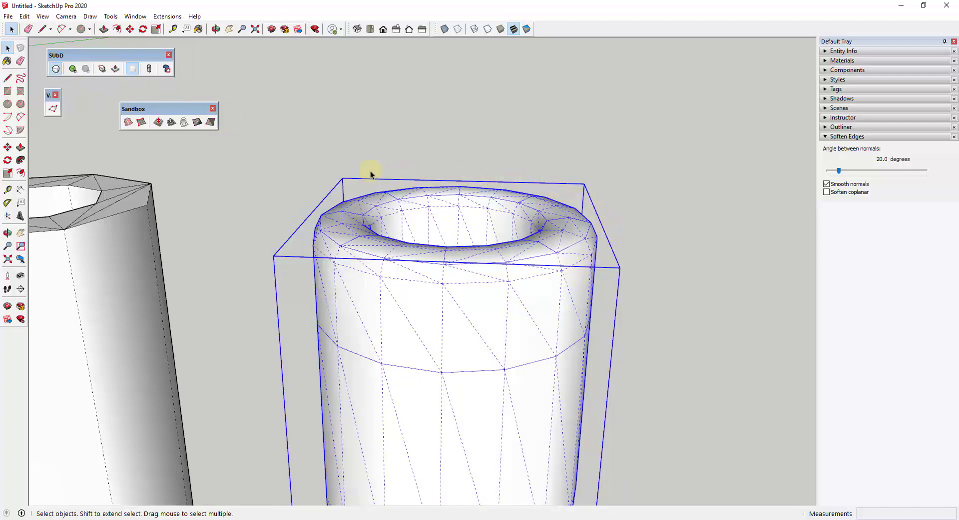
pyautogui.click(55, 69)
pyautogui.moveTo(629, 240); pyautogui.dragTo(642, 247, button='middle')
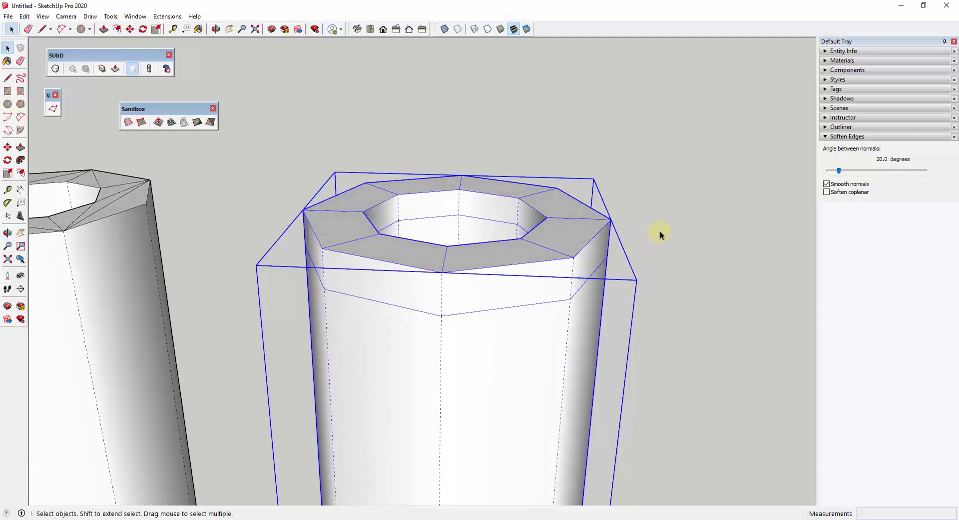
# - Undo the subdivision changes and both copied control loops, back to the plain segmented-end tube opened for editing
pyautogui.click(623, 220)
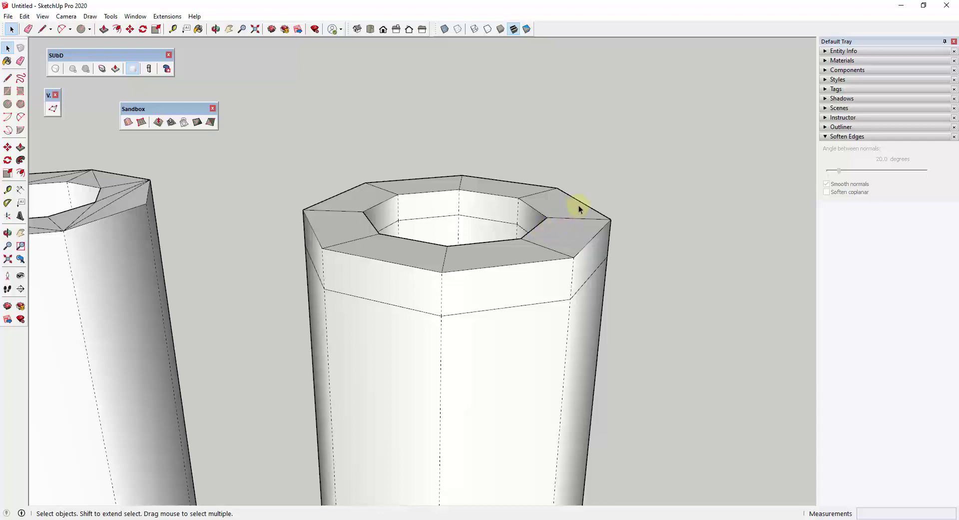
pyautogui.scroll(-3, 585, 211)
pyautogui.hotkey('ctrl', 'd')
pyautogui.hotkey('ctrl', 'd')
pyautogui.hotkey('ctrl', 'd')
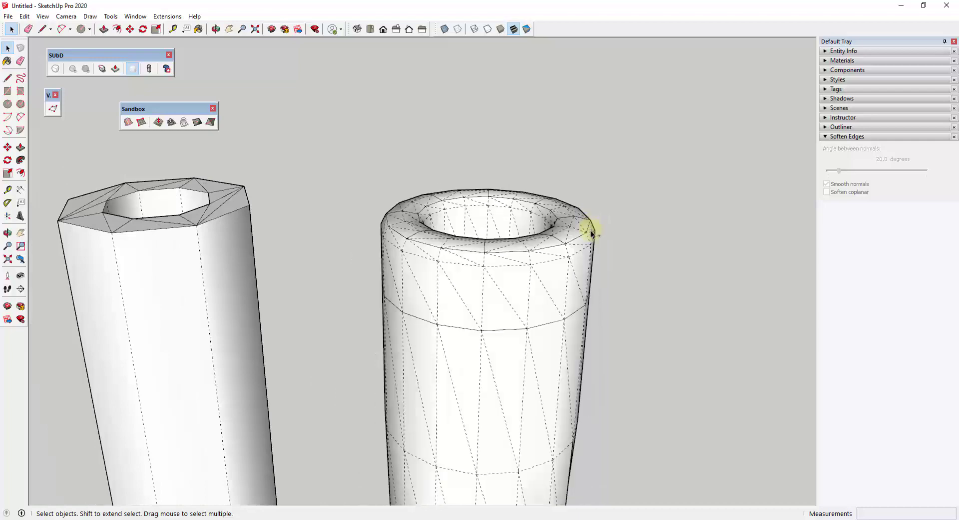
pyautogui.hotkey('ctrl', 'z')
pyautogui.hotkey('ctrl', 'z')
pyautogui.hotkey('ctrl', 'z')
pyautogui.hotkey('ctrl', 'z')
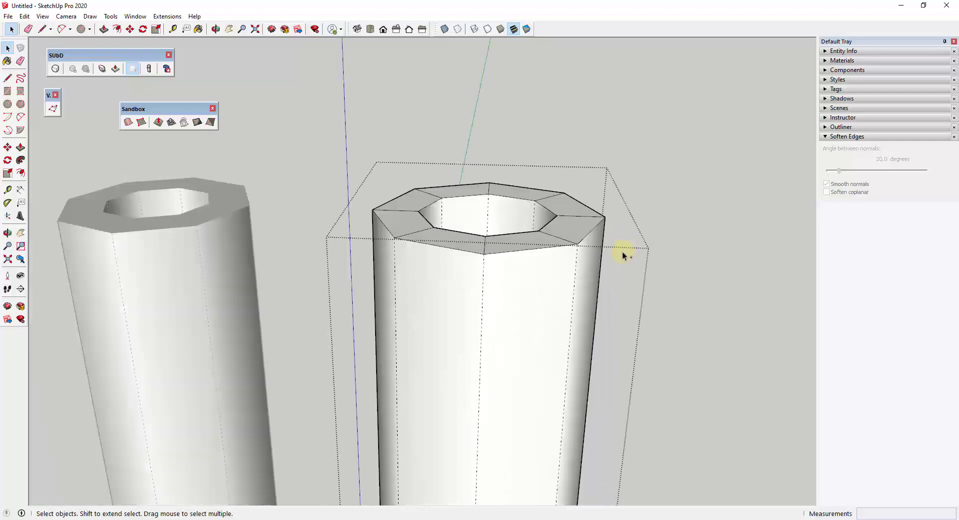
# - Show the QuadFace Tools toolbar
pyautogui.rightClick(584, 28)
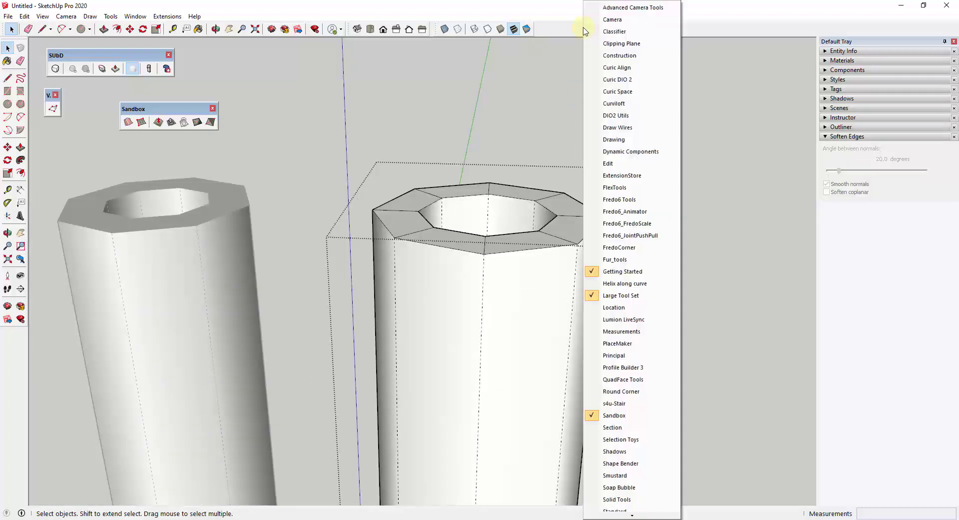
pyautogui.scroll(-2, 642, 299)
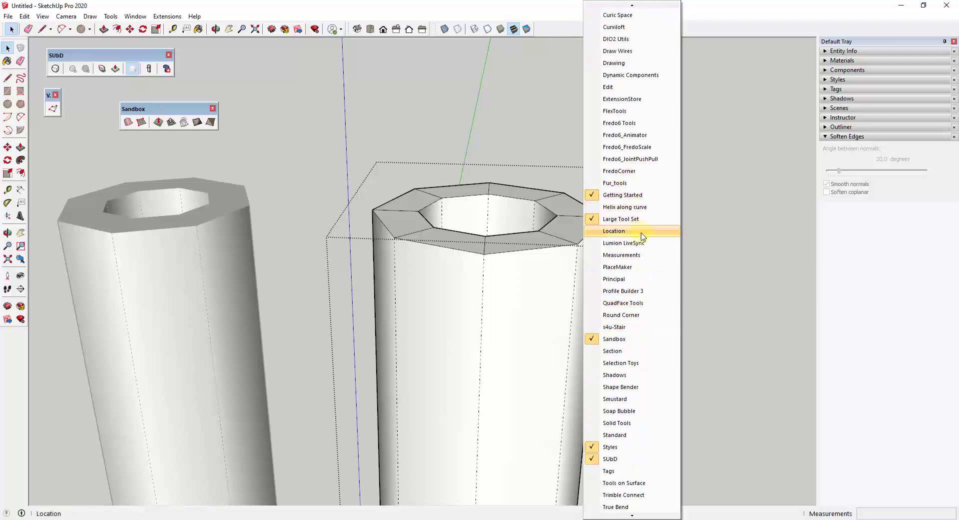
pyautogui.click(623, 303)
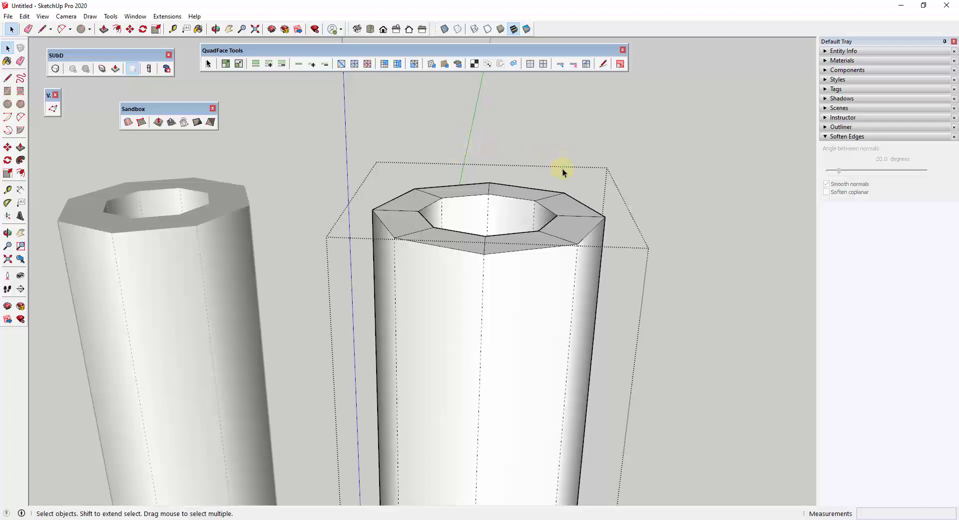
# - Insert an edge loop around the tube's outer wall from one of its vertical outer edges with Insert Loops
pyautogui.moveTo(688, 205); pyautogui.dragTo(601, 196, button='middle')
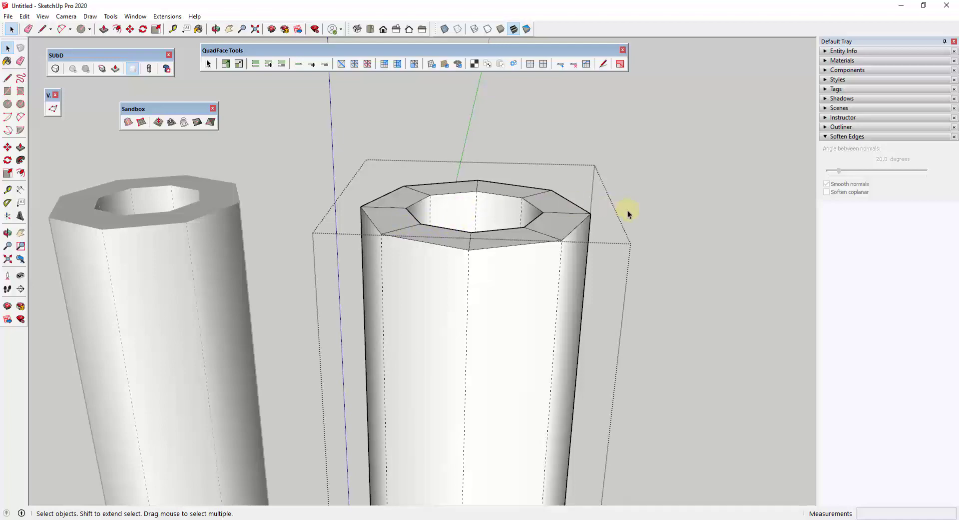
pyautogui.scroll(3, 549, 190)
pyautogui.moveTo(518, 182); pyautogui.dragTo(494, 193, button='middle')
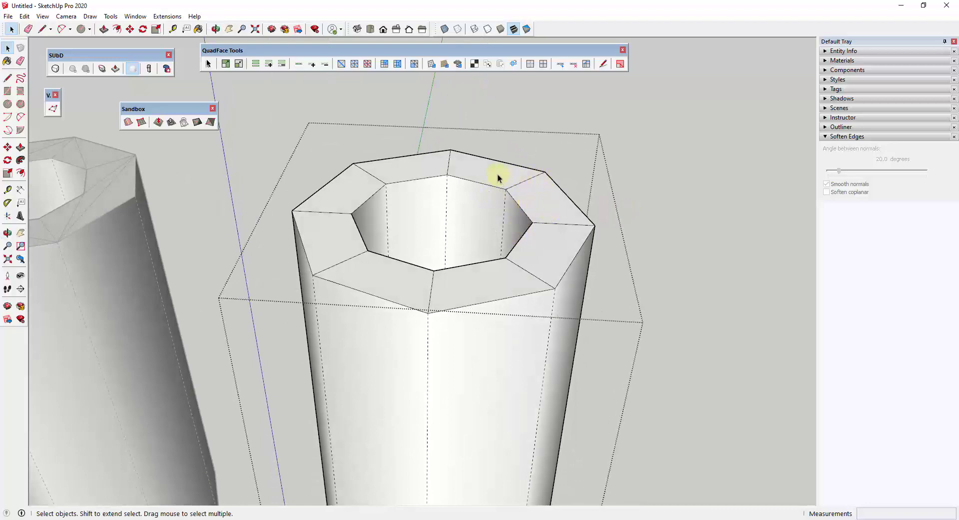
pyautogui.moveTo(506, 144)
pyautogui.mouseDown(button='middle')
pyautogui.moveTo(515, 242)
pyautogui.moveTo(510, 156)
pyautogui.mouseUp(button='middle')
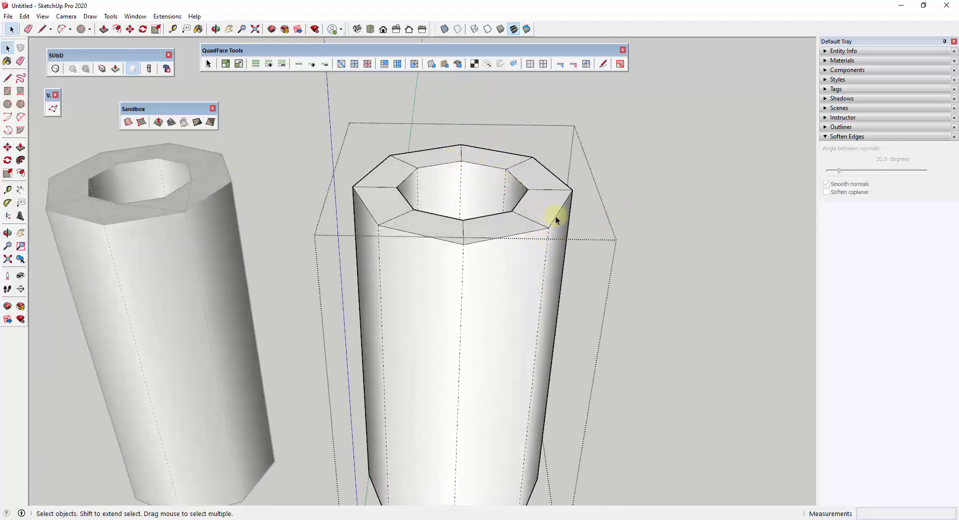
pyautogui.moveTo(505, 182); pyautogui.dragTo(557, 270, button='middle')
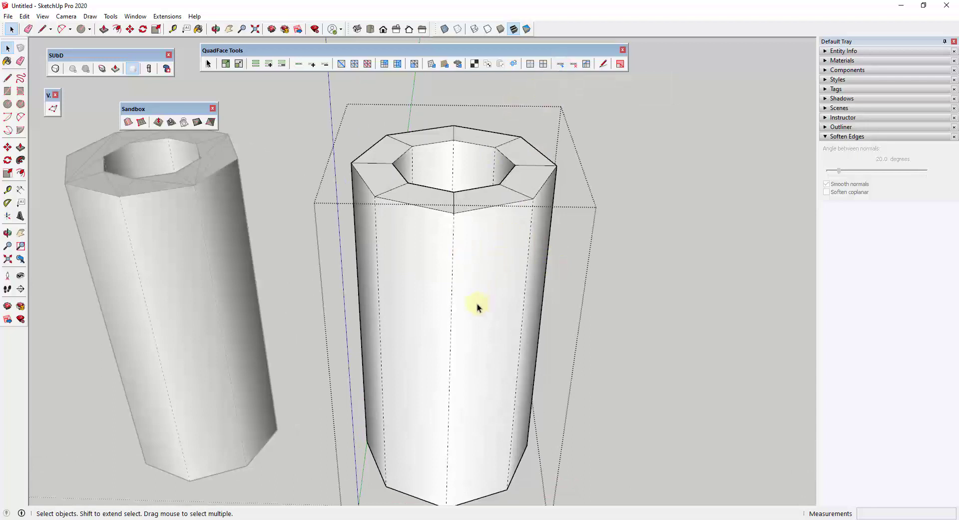
pyautogui.click(453, 269)
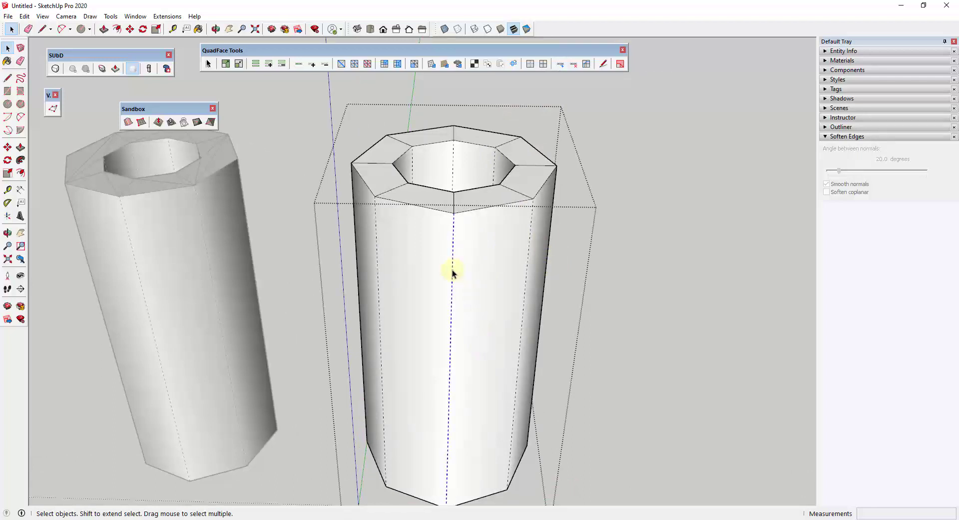
pyautogui.click(560, 64)
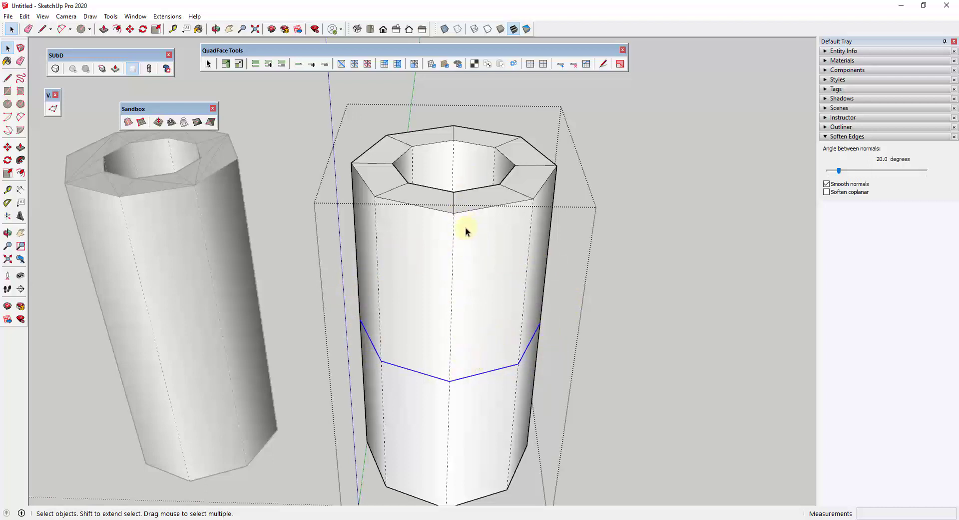
# - Move the outer edge loop up along the wall to just below the top rim
pyautogui.press('m')
pyautogui.click(450, 380)
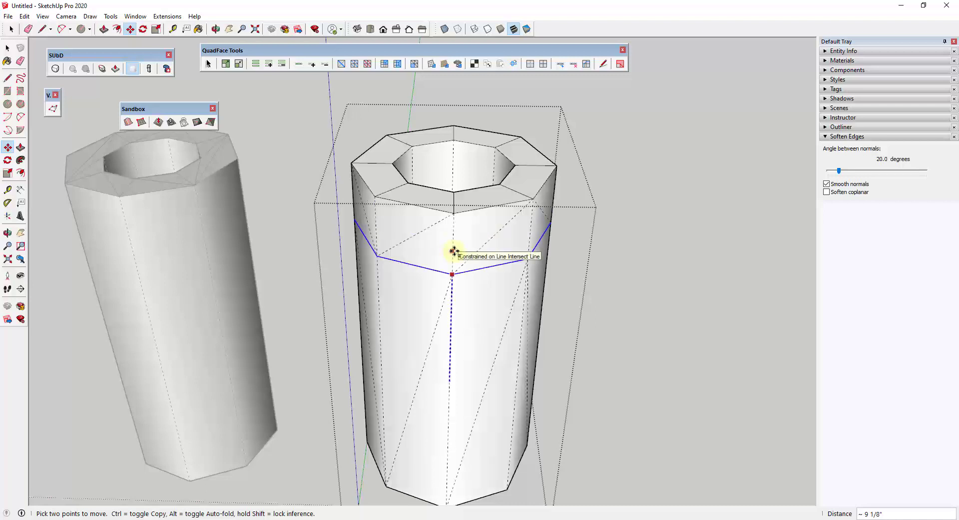
pyautogui.click(467, 227)
pyautogui.press('space')
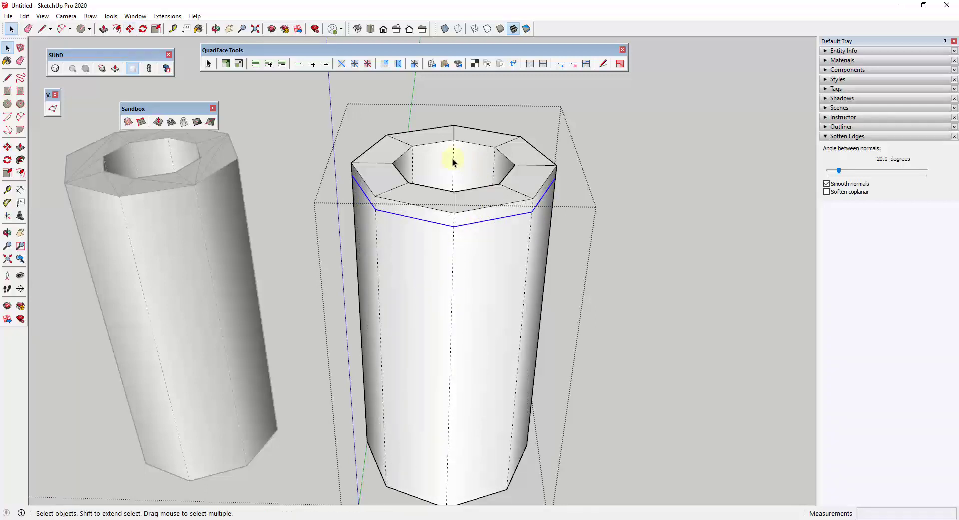
# - Insert an edge loop around the tube's inner wall from a vertical inner edge and move it up close to the top rim
pyautogui.click(453, 161)
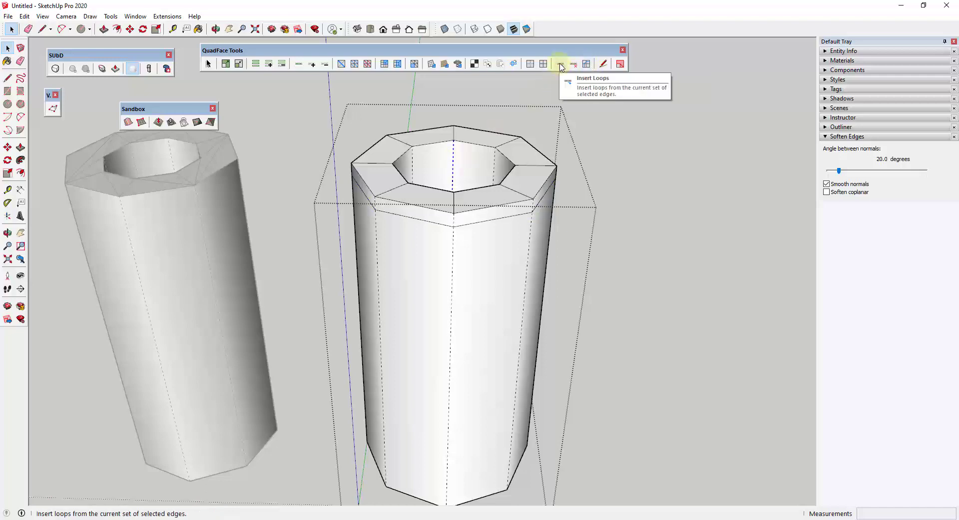
pyautogui.click(561, 67)
pyautogui.moveTo(505, 134); pyautogui.dragTo(499, 296, button='middle')
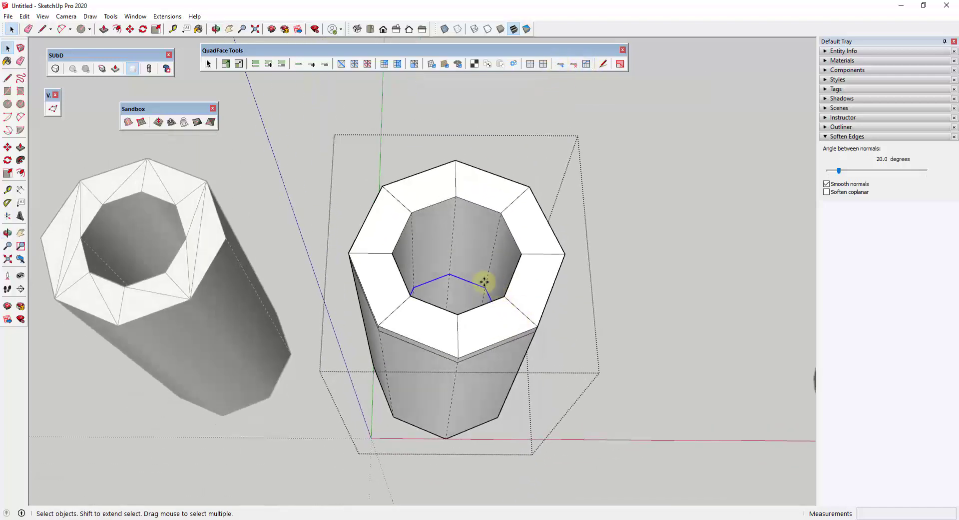
pyautogui.press('m')
pyautogui.click(447, 272)
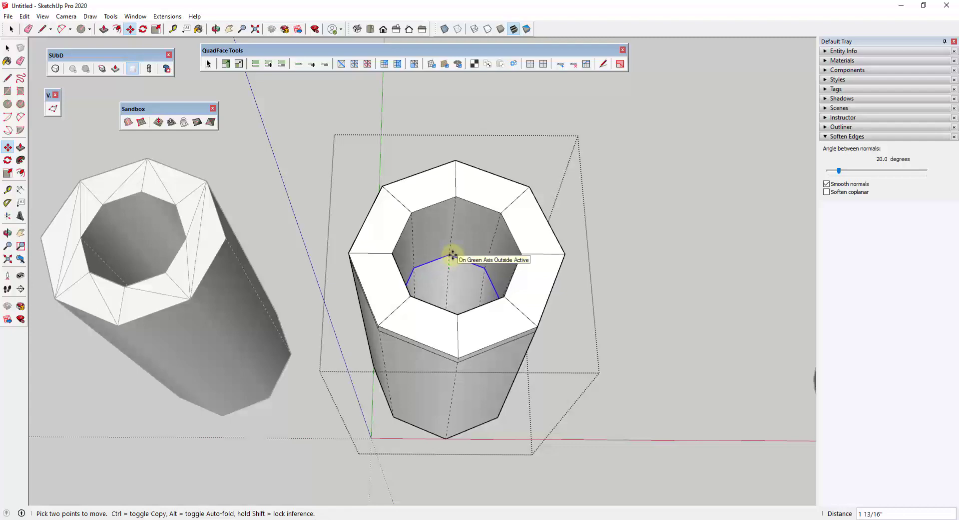
pyautogui.click(456, 208)
pyautogui.press('space')
pyautogui.moveTo(494, 335); pyautogui.dragTo(619, 217, button='middle')
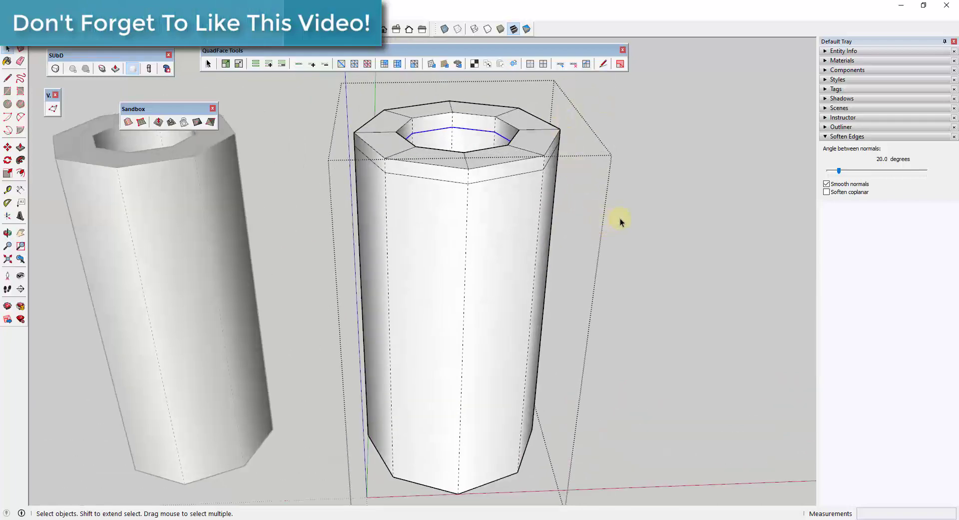
# - Preview the octagonal tube's subdivided form and switch it back to the control mesh
pyautogui.click(583, 244)
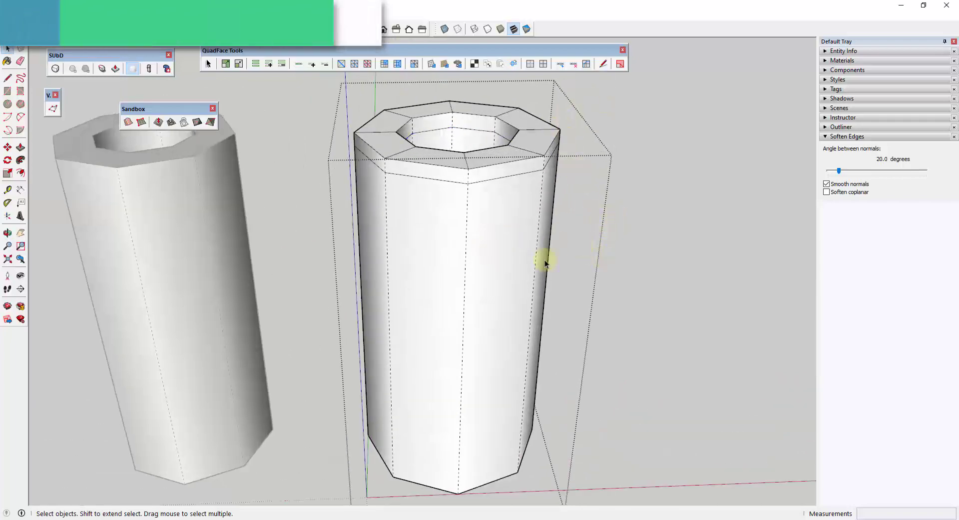
pyautogui.click(485, 214)
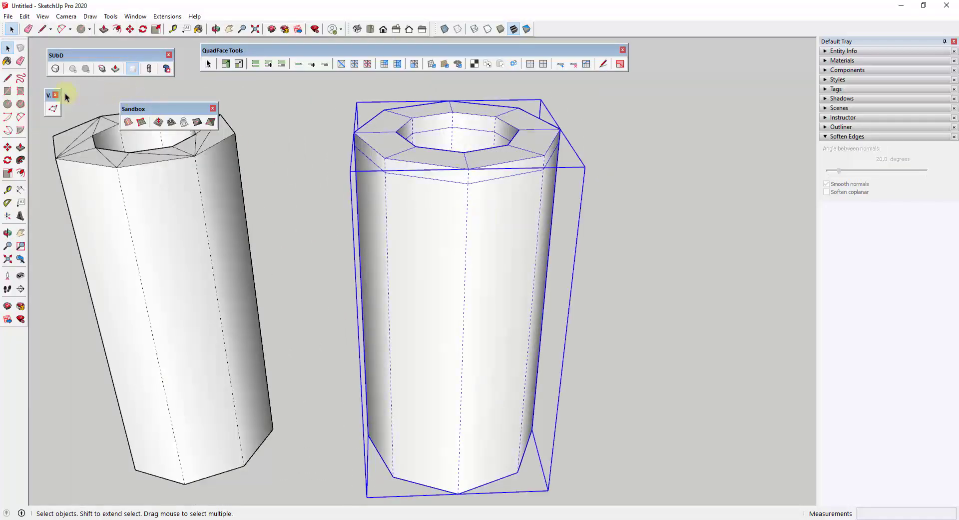
pyautogui.click(55, 69)
pyautogui.click(55, 70)
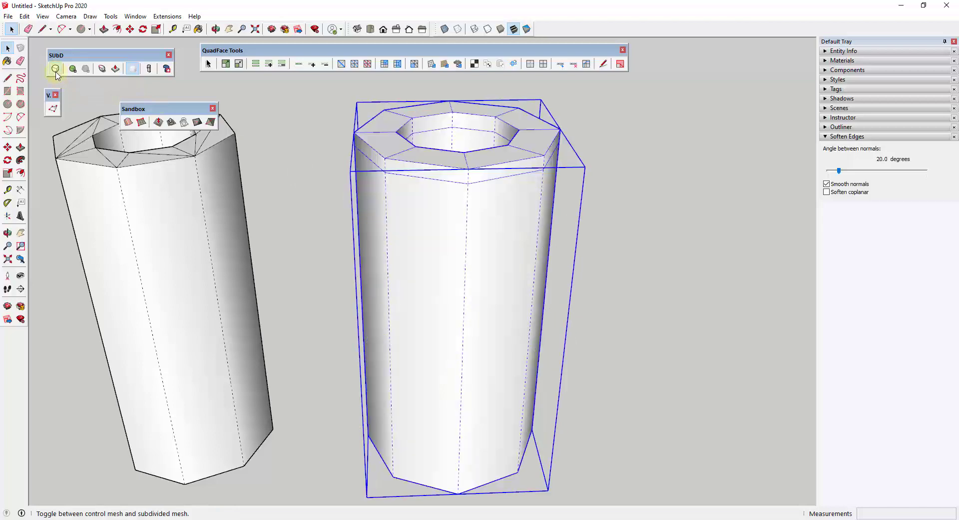
# - Insert an edge loop around the octagonal tube's top face, midway between the inner and outer rims, with Insert Loops
pyautogui.scroll(5, 549, 153)
pyautogui.scroll(-5, 536, 151)
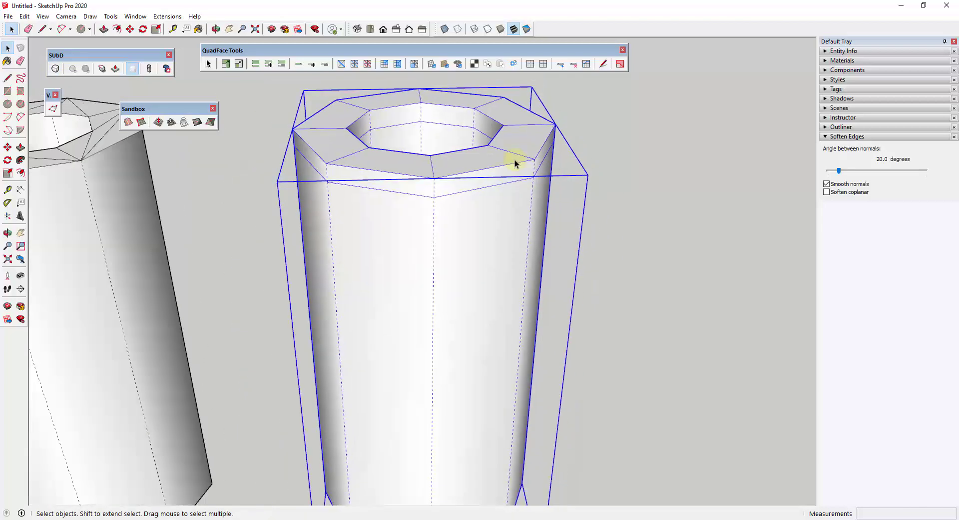
pyautogui.doubleClick(512, 155)
pyautogui.tripleClick(518, 155)
pyautogui.click(516, 153)
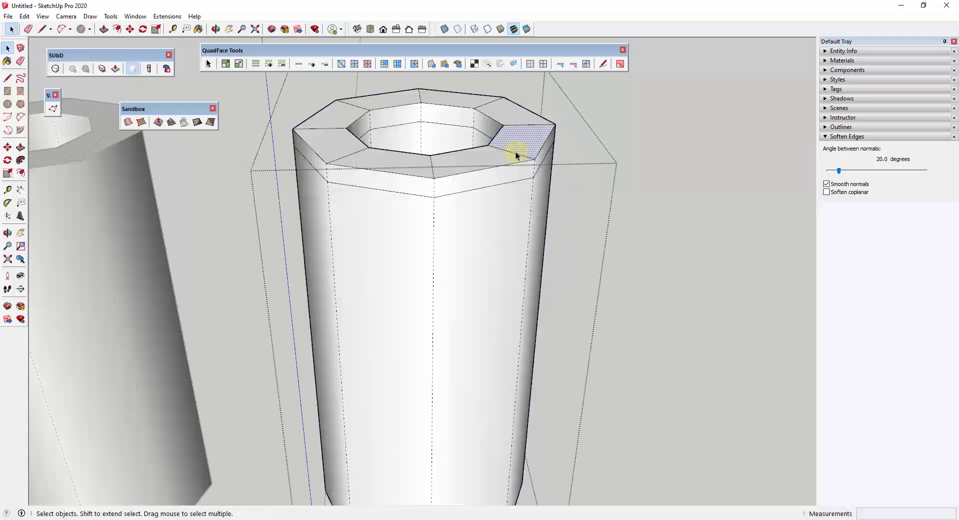
pyautogui.click(561, 66)
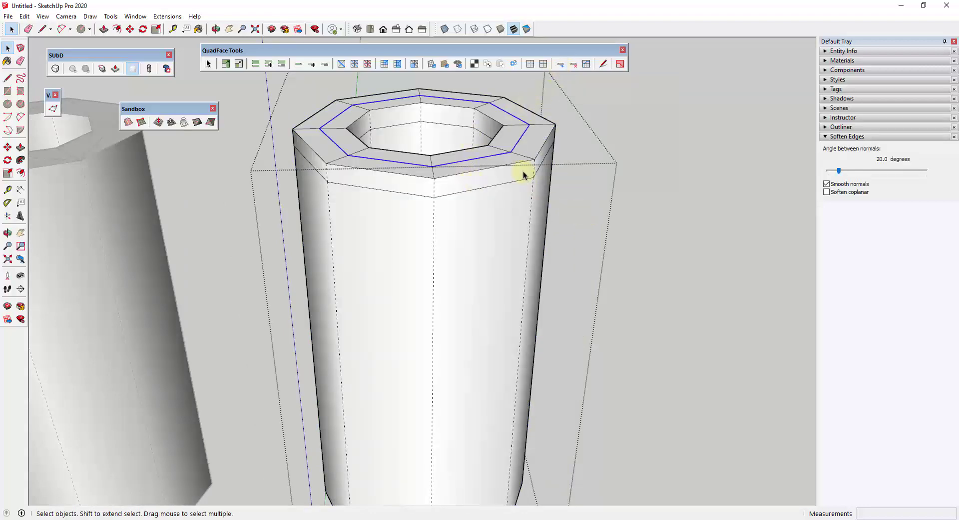
pyautogui.click(595, 196)
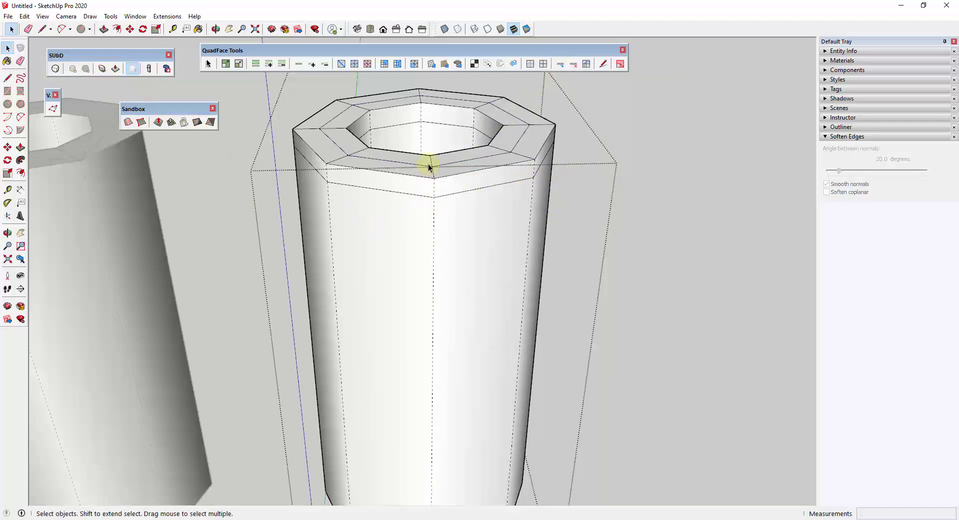
# - Check the rim by switching the tube between subdivided and control mesh, and exit the tube's group
pyautogui.click(55, 69)
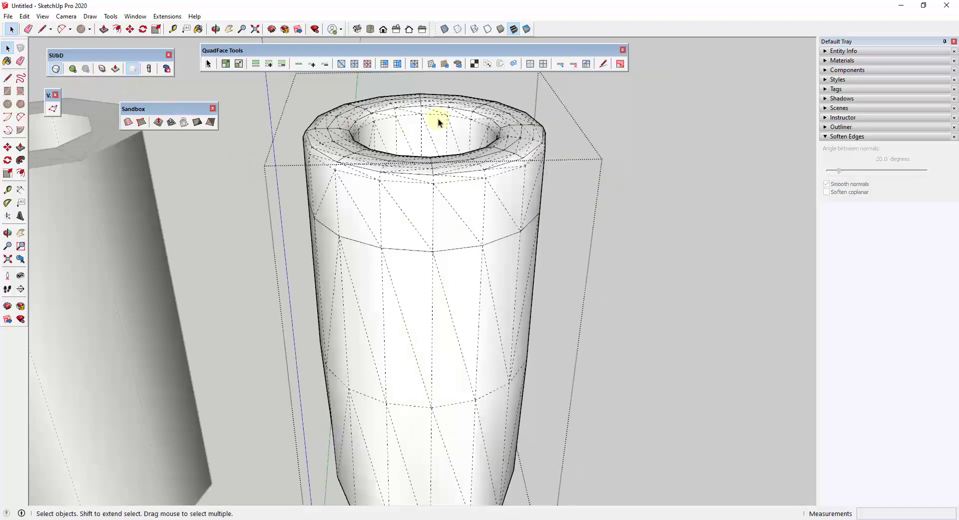
pyautogui.click(56, 69)
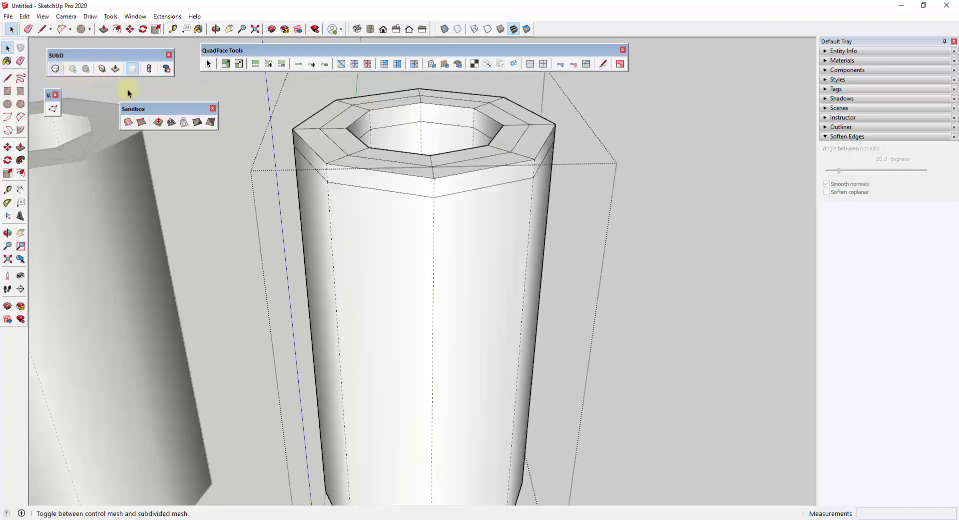
pyautogui.moveTo(521, 145); pyautogui.dragTo(462, 145, button='middle')
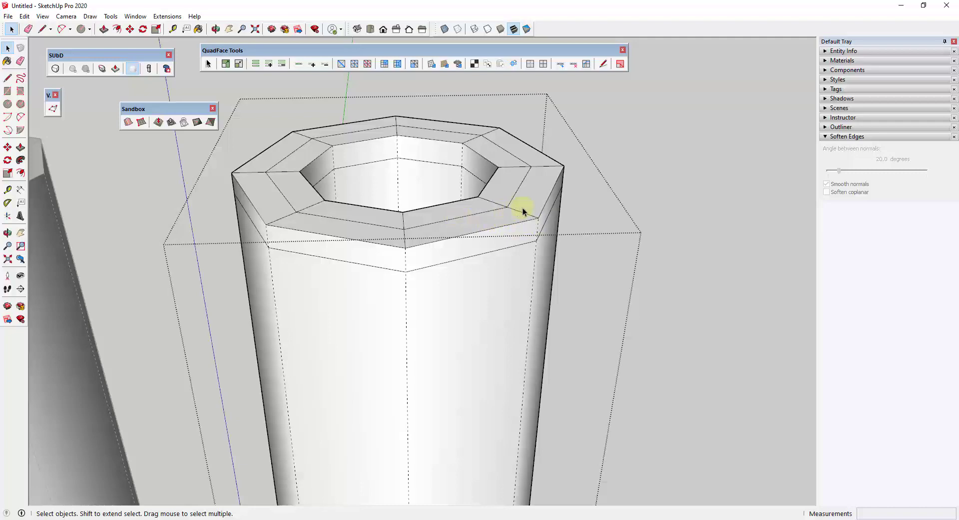
pyautogui.scroll(-4, 530, 225)
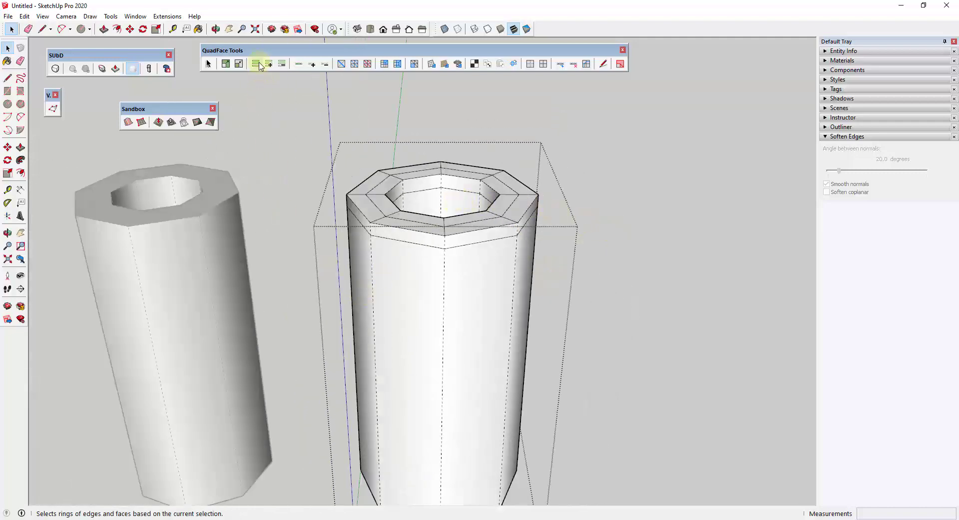
pyautogui.click(292, 297)
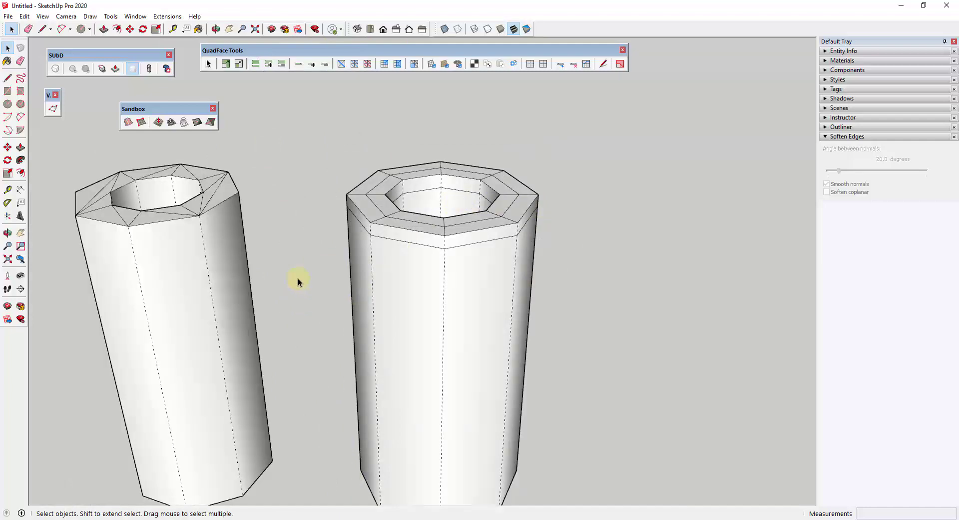
pyautogui.scroll(-5, 274, 240)
pyautogui.scroll(8, 671, 325)
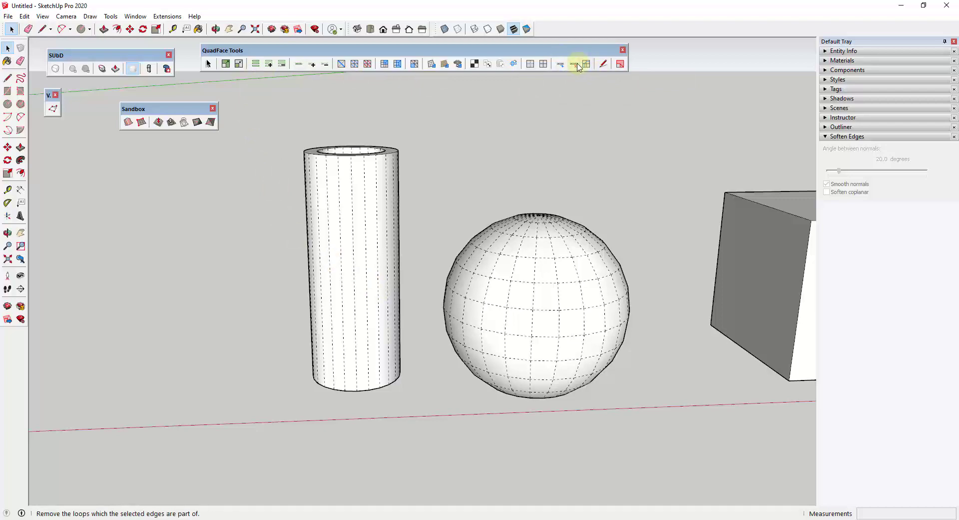
# - Remove the edge loop from the octagonal tube's top face with Remove Loops, starting from one of its edges
pyautogui.scroll(-5, 628, 175)
pyautogui.scroll(2, 367, 190)
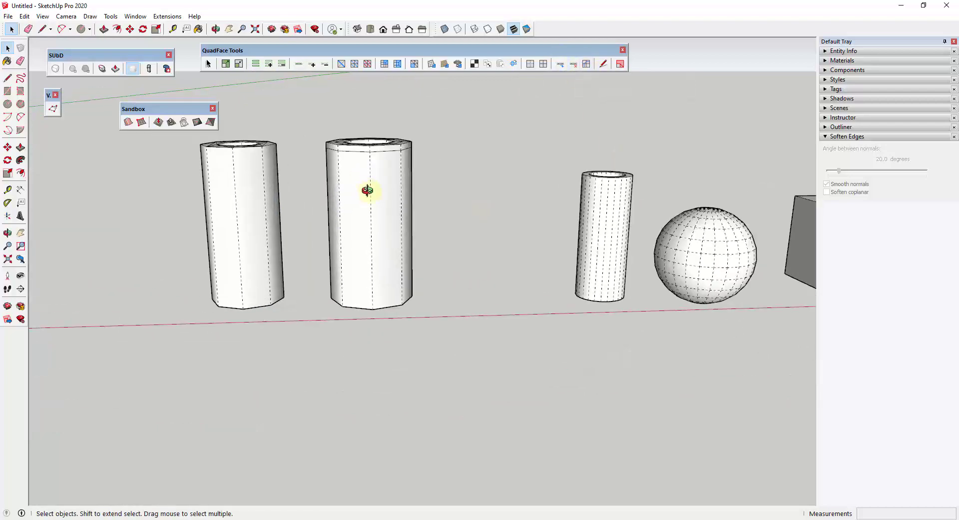
pyautogui.moveTo(367, 190); pyautogui.dragTo(371, 240, button='middle')
pyautogui.scroll(3, 355, 154)
pyautogui.scroll(3, 403, 202)
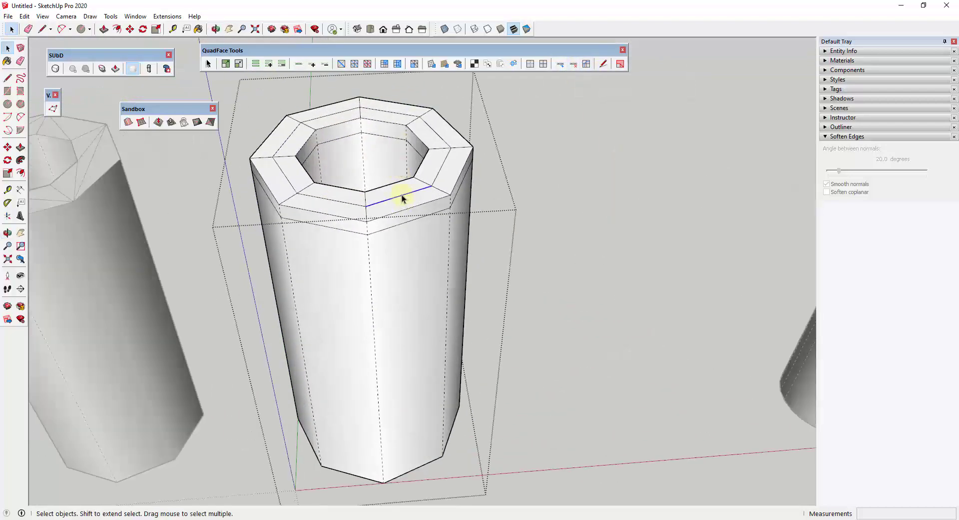
pyautogui.click(574, 64)
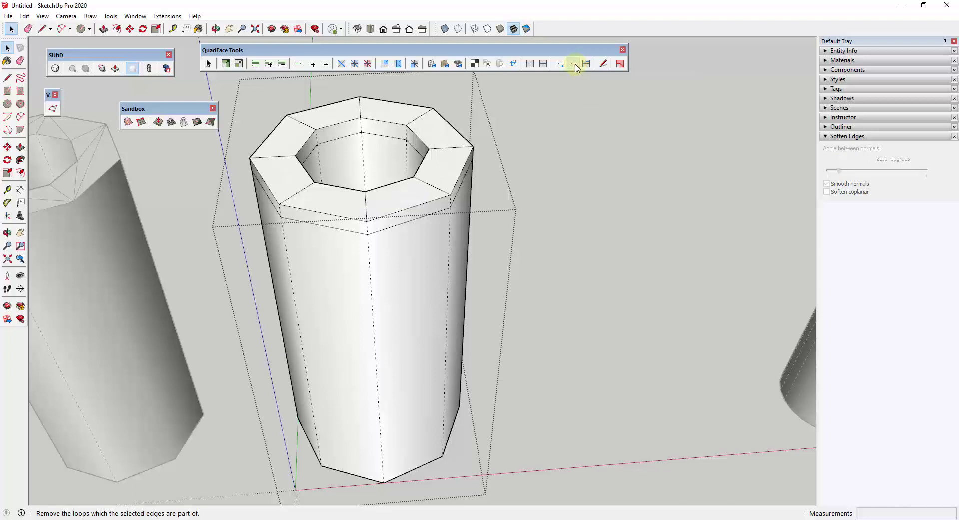
# - Insert an edge loop around the tube's top face again from one of its radial edges and remove it
pyautogui.click(433, 187)
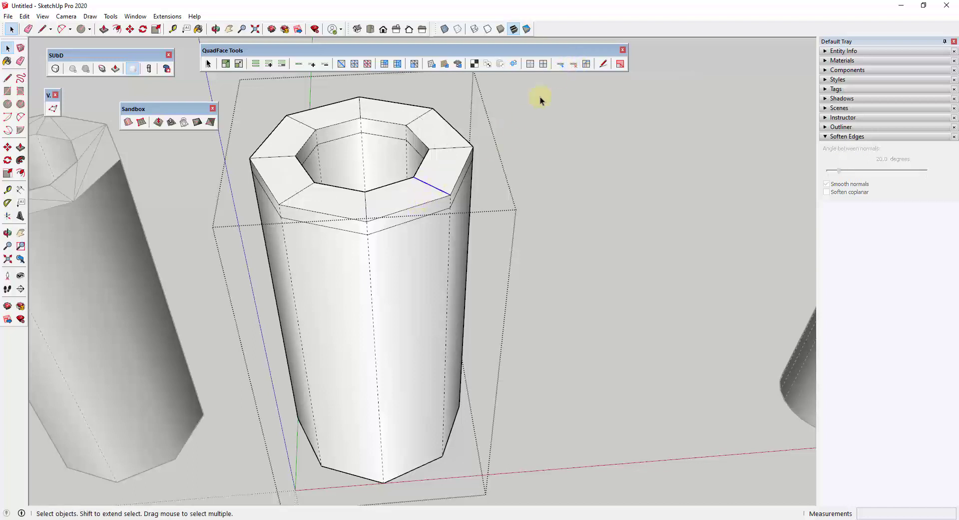
pyautogui.click(562, 64)
pyautogui.click(573, 65)
# - Remove the edge loops near the rim from the octagonal tube's outer and inner walls with Remove Loops
pyautogui.moveTo(331, 176); pyautogui.dragTo(409, 206, button='middle')
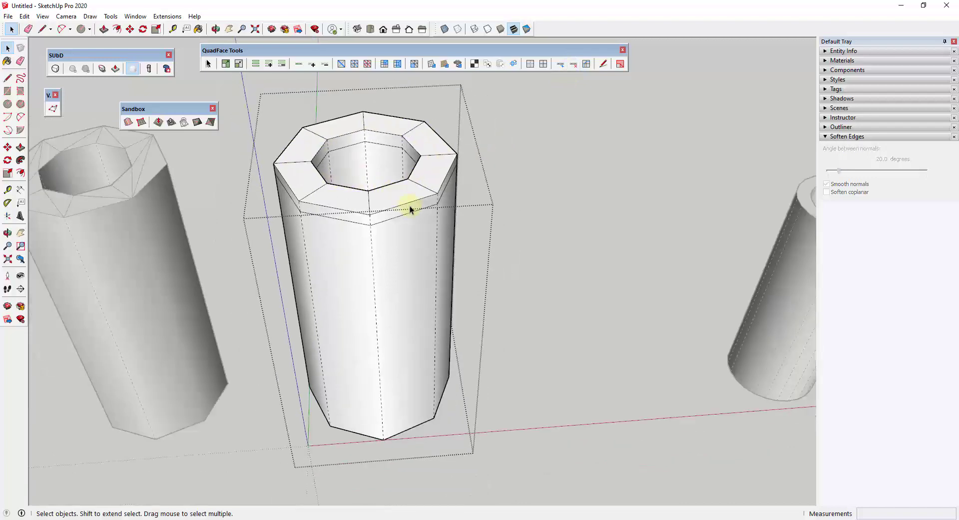
pyautogui.click(575, 64)
pyautogui.click(394, 147)
pyautogui.click(574, 65)
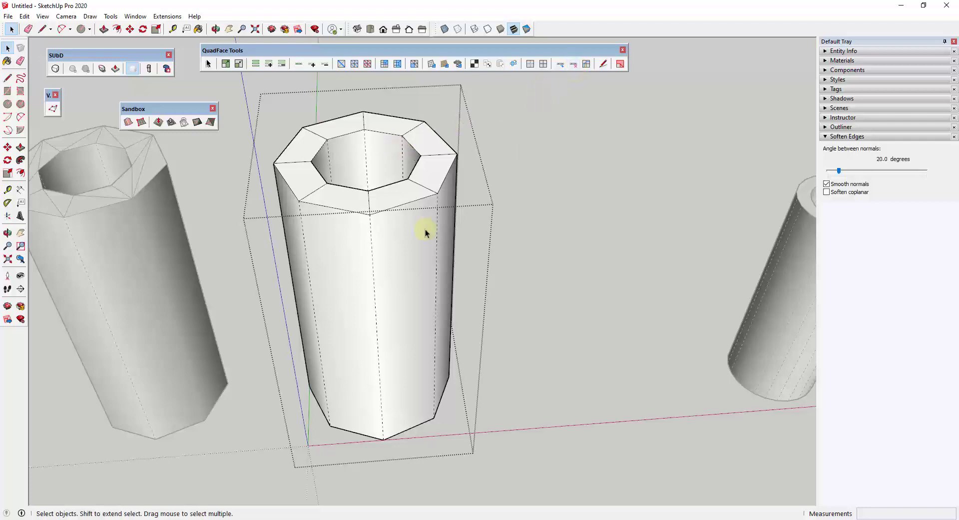
# - Select the ring of vertical edges around the round tube's outer wall with Select Ring, starting from one edge
pyautogui.scroll(-3, 447, 278)
pyautogui.click(720, 272)
pyautogui.scroll(5, 739, 270)
pyautogui.keyDown('shift'); pyautogui.moveTo(747, 269); pyautogui.dragTo(506, 261, button='middle'); pyautogui.keyUp('shift')
pyautogui.scroll(-2, 484, 223)
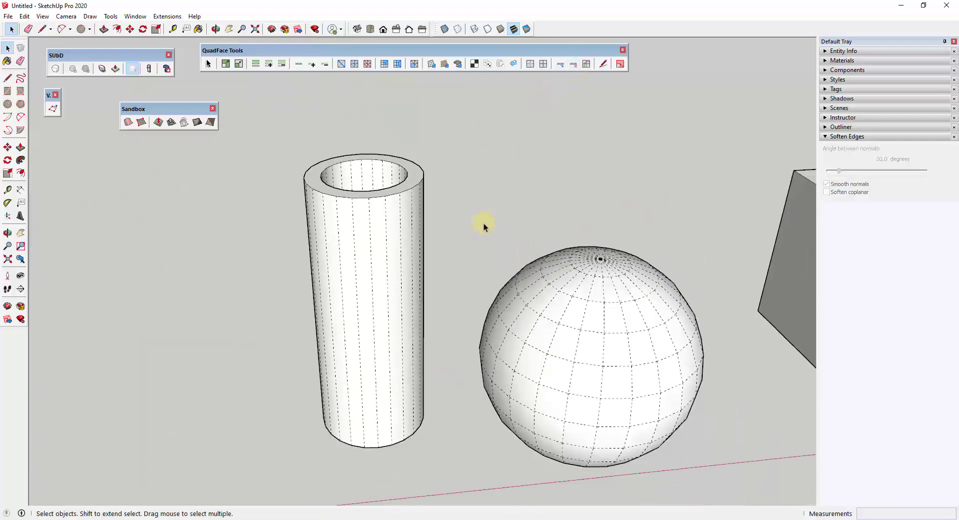
pyautogui.click(383, 242)
pyautogui.click(386, 246)
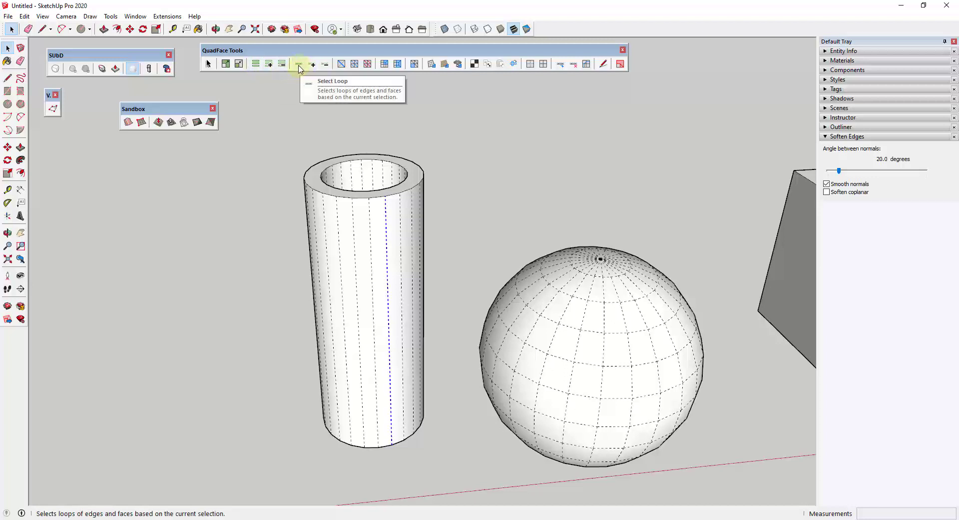
pyautogui.click(256, 65)
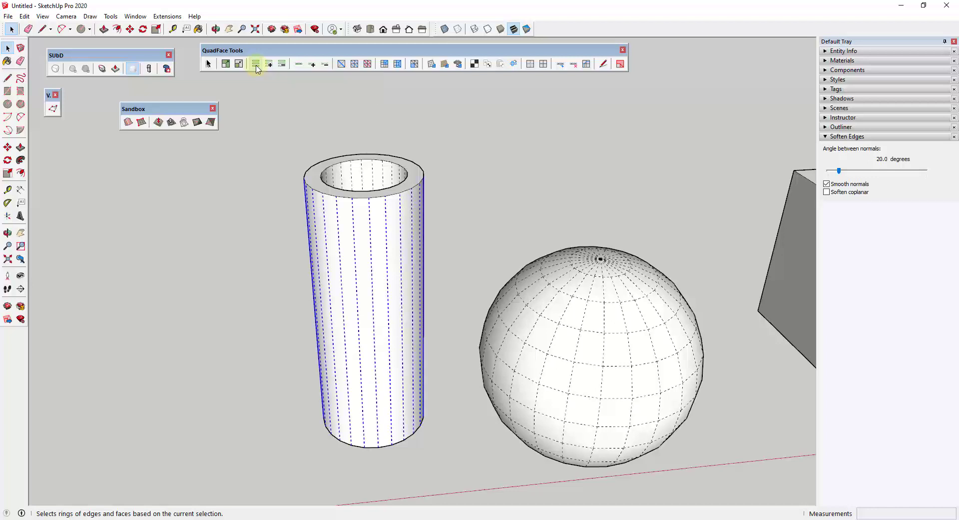
# - Select one outer and one inner vertical edge of the round tube and extend both to full rings with Select Ring
pyautogui.click(386, 250)
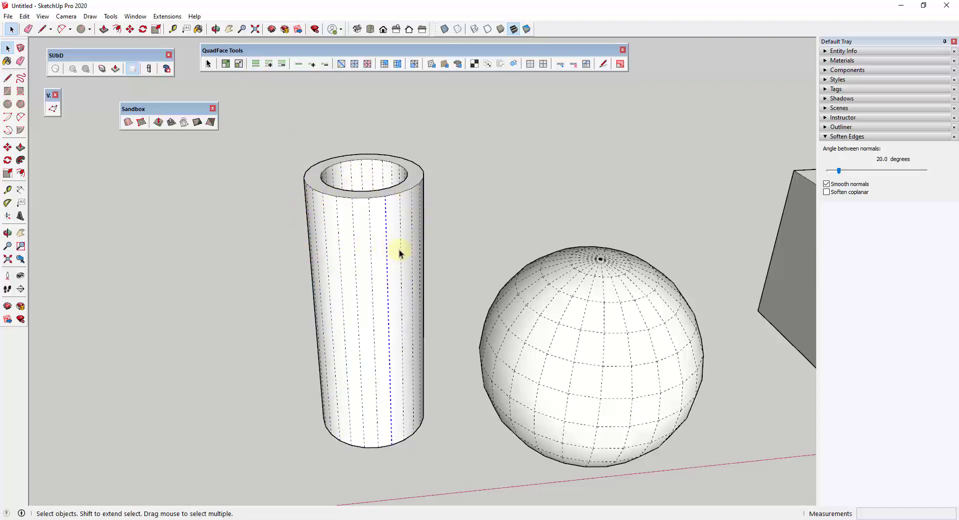
pyautogui.keyDown('ctrl'); pyautogui.click(362, 175); pyautogui.keyUp('ctrl')
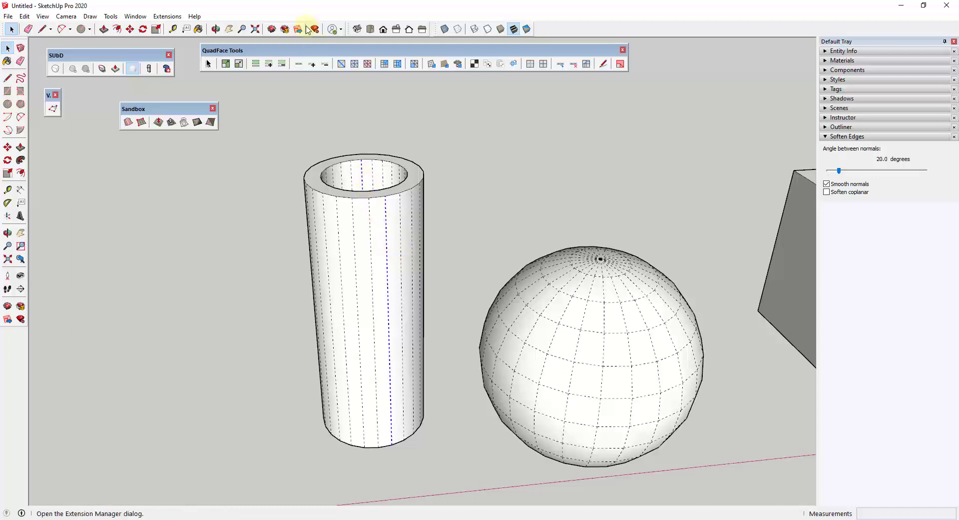
pyautogui.click(257, 68)
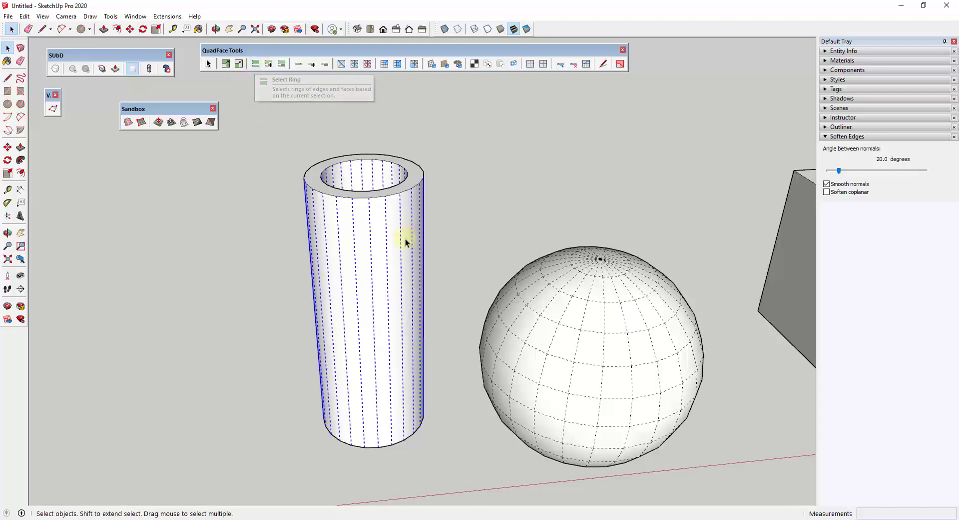
pyautogui.moveTo(406, 239); pyautogui.dragTo(390, 220, button='middle')
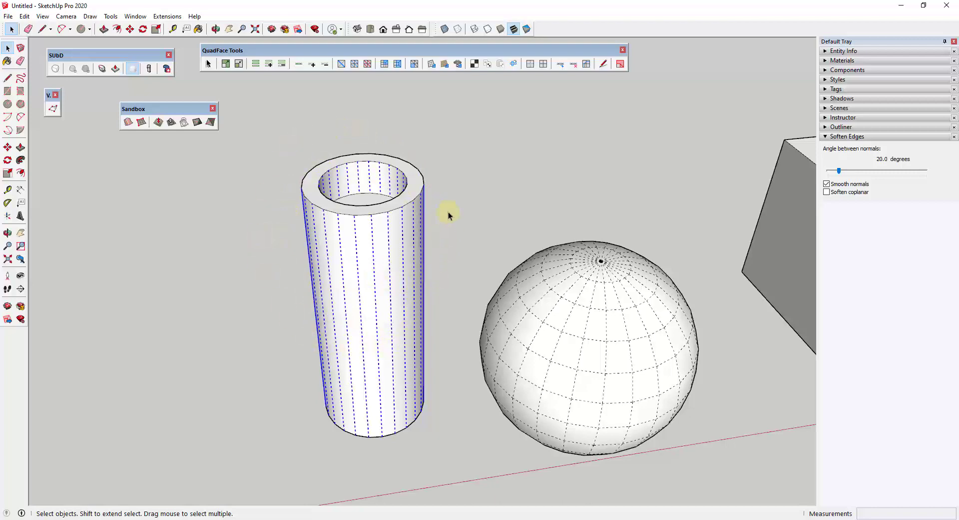
pyautogui.moveTo(297, 257); pyautogui.dragTo(485, 151, button='middle')
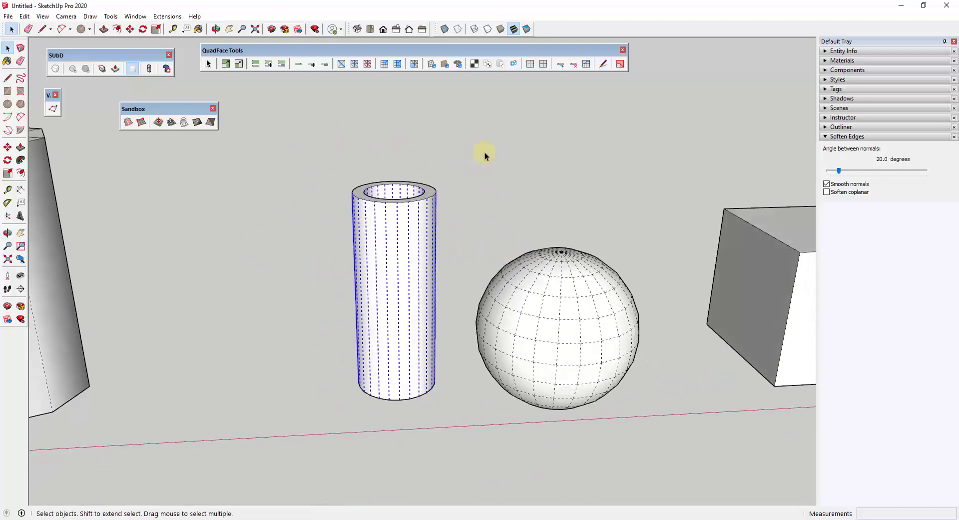
pyautogui.scroll(1, 526, 220)
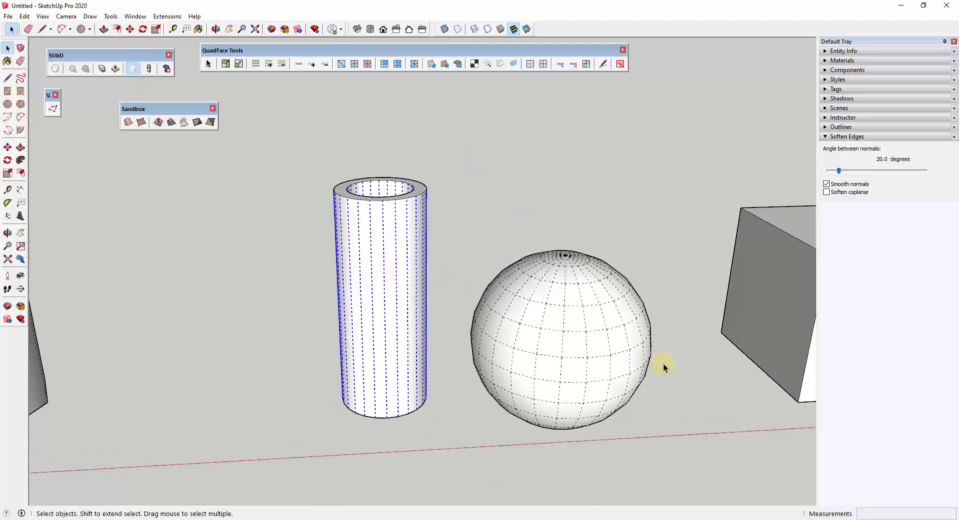
# - Select a horizontal edge on the sphere's upper half and extend it to the full loop with Select Loop
pyautogui.scroll(2, 663, 364)
pyautogui.click(551, 324)
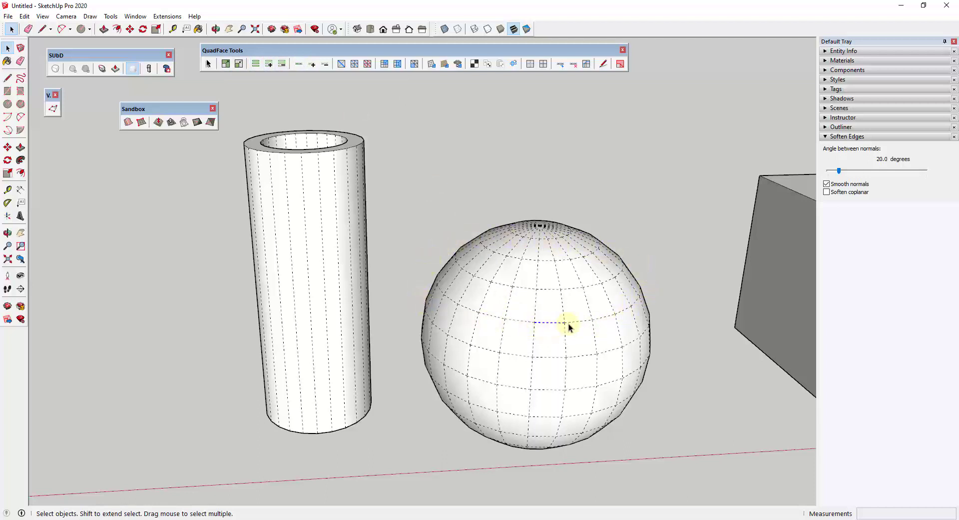
pyautogui.scroll(4, 542, 230)
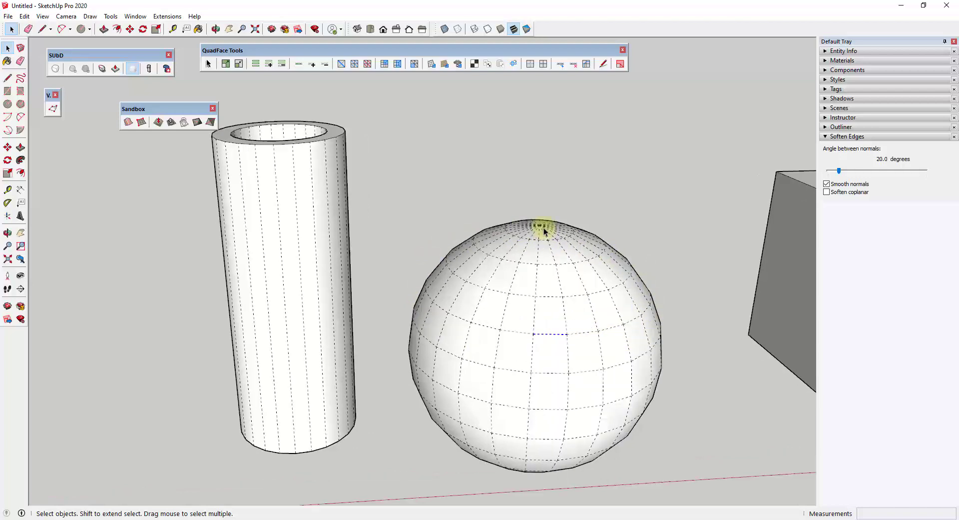
pyautogui.scroll(-4, 534, 242)
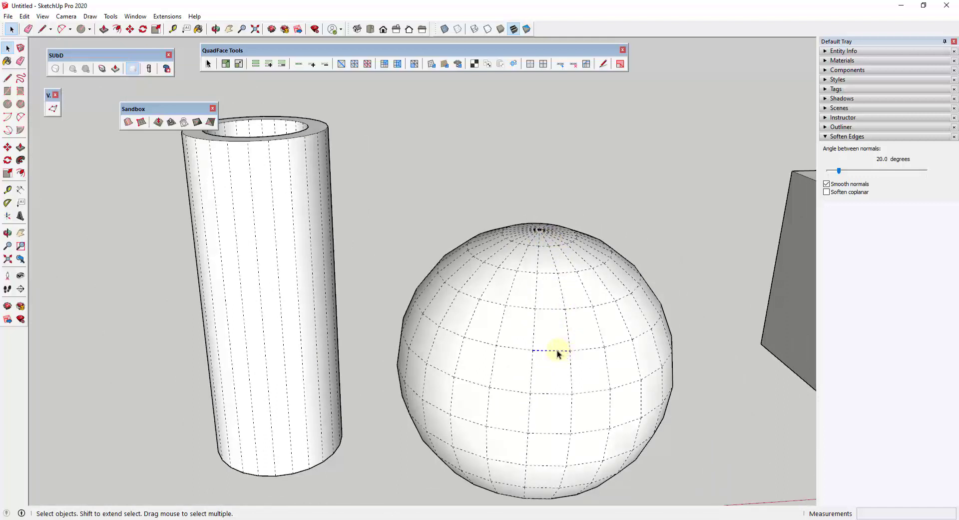
pyautogui.click(301, 65)
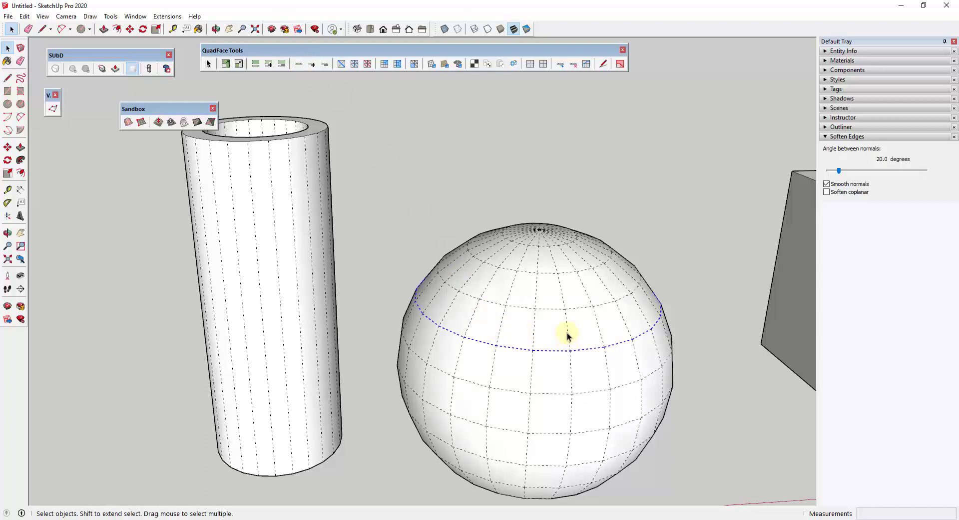
# - Scale the selected horizontal loop on the sphere's upper half slightly inward about its centre
pyautogui.moveTo(606, 380)
pyautogui.mouseDown(button='middle')
pyautogui.moveTo(433, 319)
pyautogui.moveTo(537, 360)
pyautogui.moveTo(593, 336)
pyautogui.moveTo(664, 326)
pyautogui.moveTo(291, 428)
pyautogui.moveTo(248, 364)
pyautogui.moveTo(575, 344)
pyautogui.moveTo(610, 378)
pyautogui.mouseUp(button='middle')
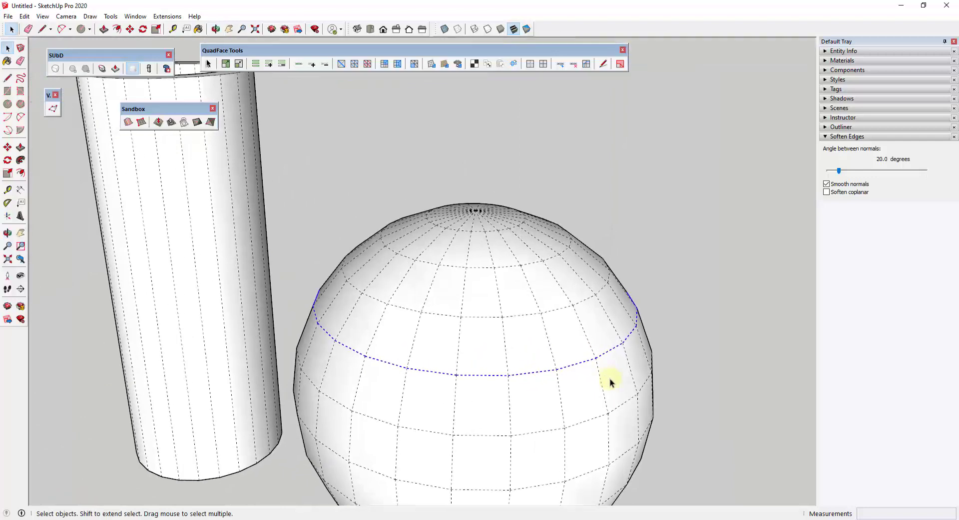
pyautogui.scroll(-5, 610, 380)
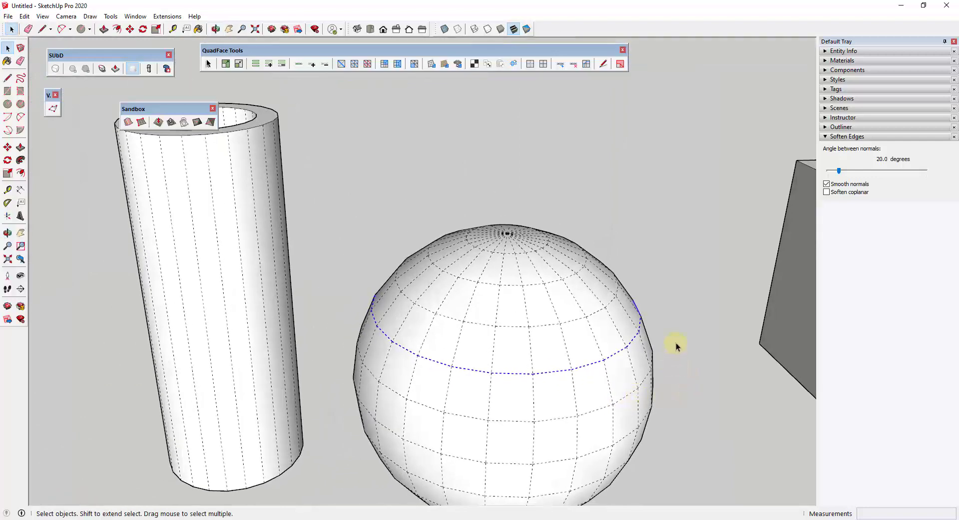
pyautogui.press('s')
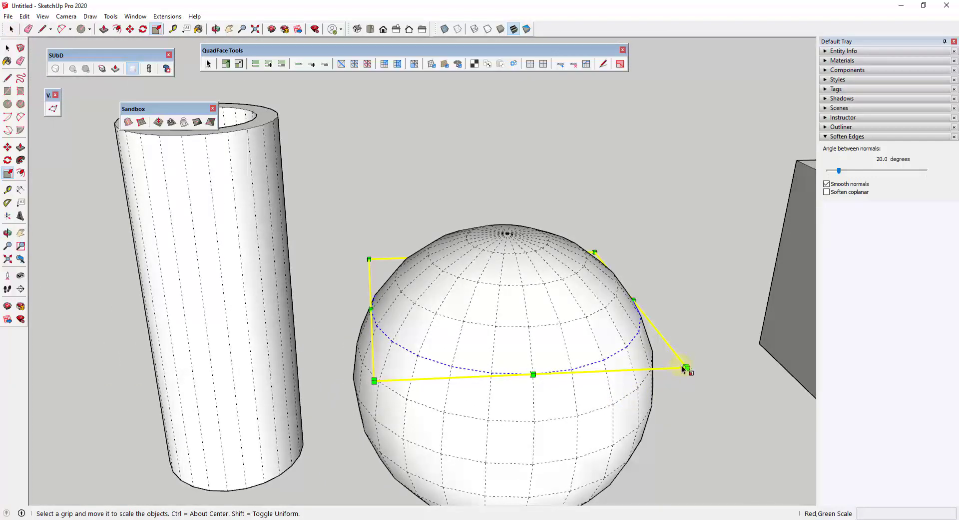
pyautogui.moveTo(686, 368)
pyautogui.mouseDown()
pyautogui.moveTo(652, 358)
pyautogui.moveTo(695, 368)
pyautogui.moveTo(676, 365)
pyautogui.mouseUp()
pyautogui.press('space')
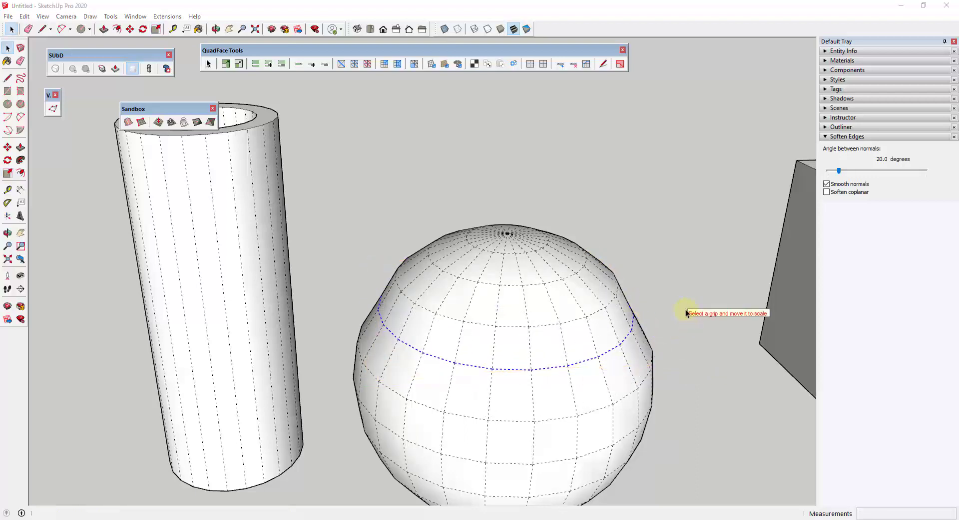
# - Remove the selected horizontal loop with Remove Loops and add a replacement across the merged quads with Insert Loops, starting from one vertical edge
pyautogui.scroll(2, 538, 369)
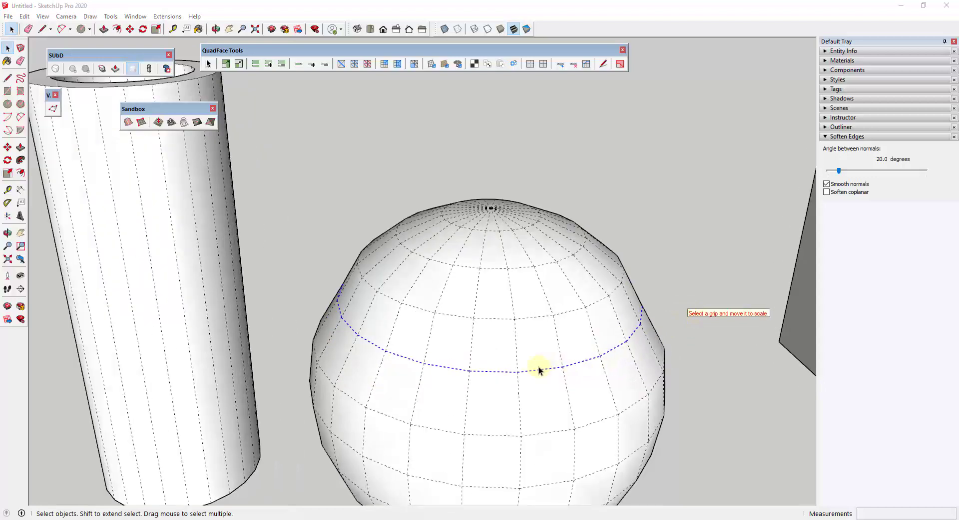
pyautogui.click(574, 65)
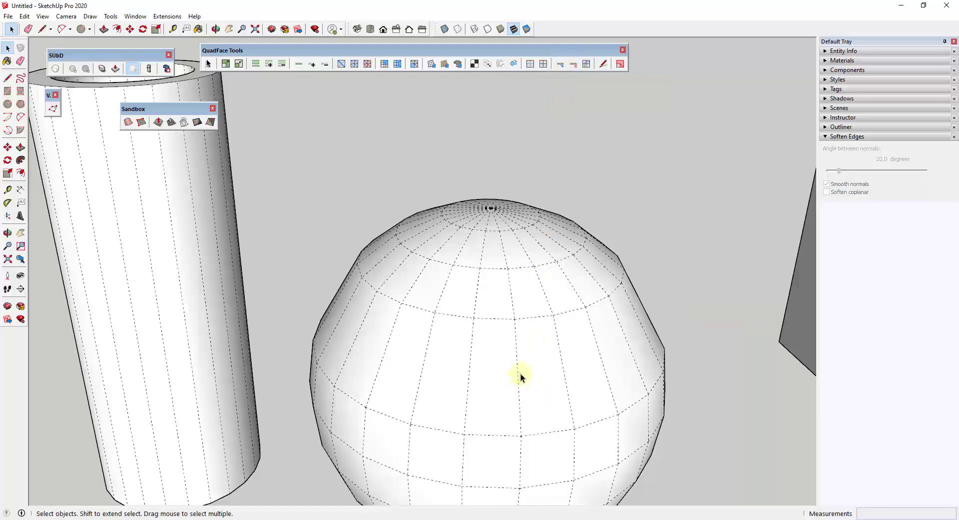
pyautogui.click(560, 63)
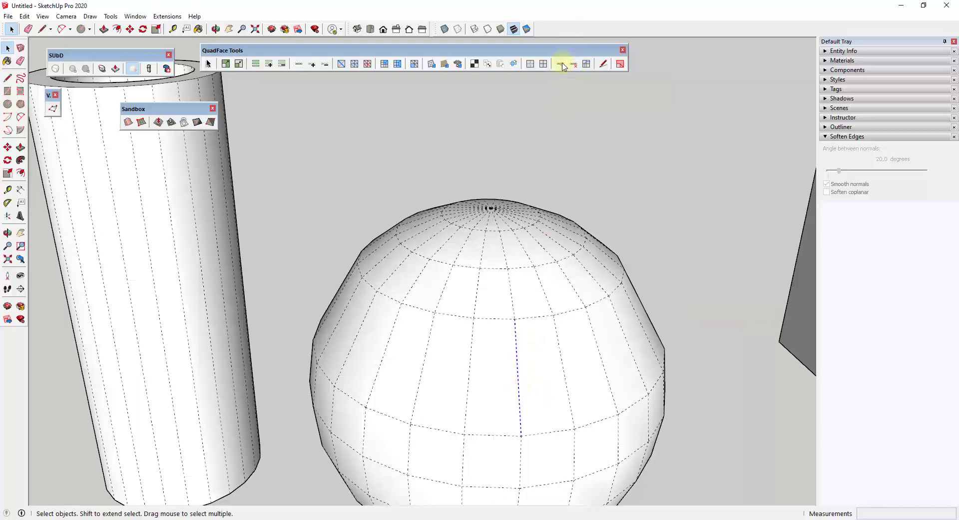
pyautogui.click(675, 274)
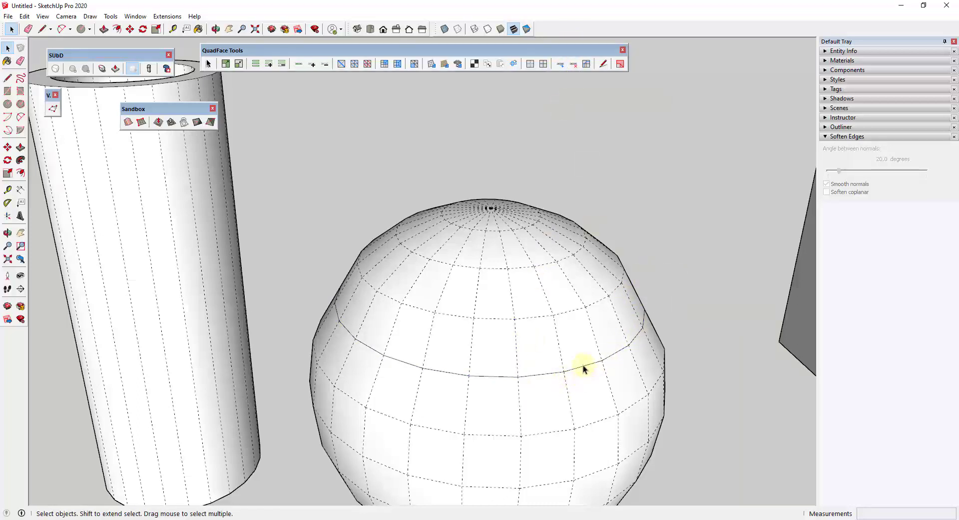
pyautogui.scroll(-4, 600, 249)
pyautogui.scroll(2, 534, 377)
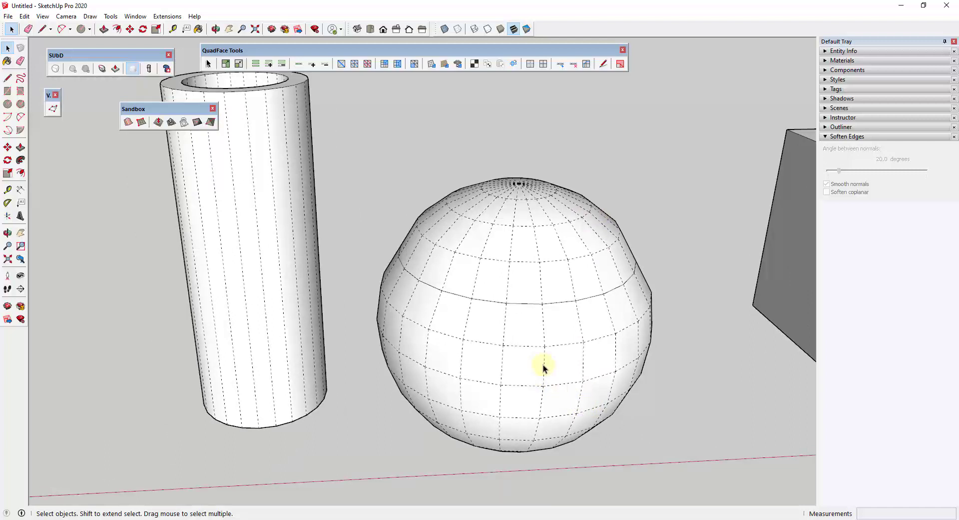
# - Extend one vertical edge on the sphere's lower half to its full loop with Select Loop and remove that loop with Remove Loops
pyautogui.click(544, 368)
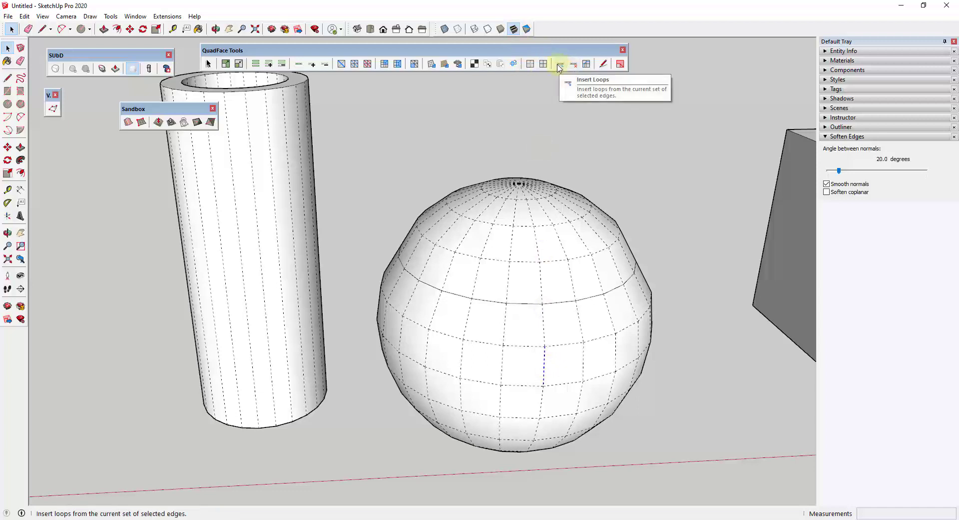
pyautogui.click(299, 63)
pyautogui.click(574, 64)
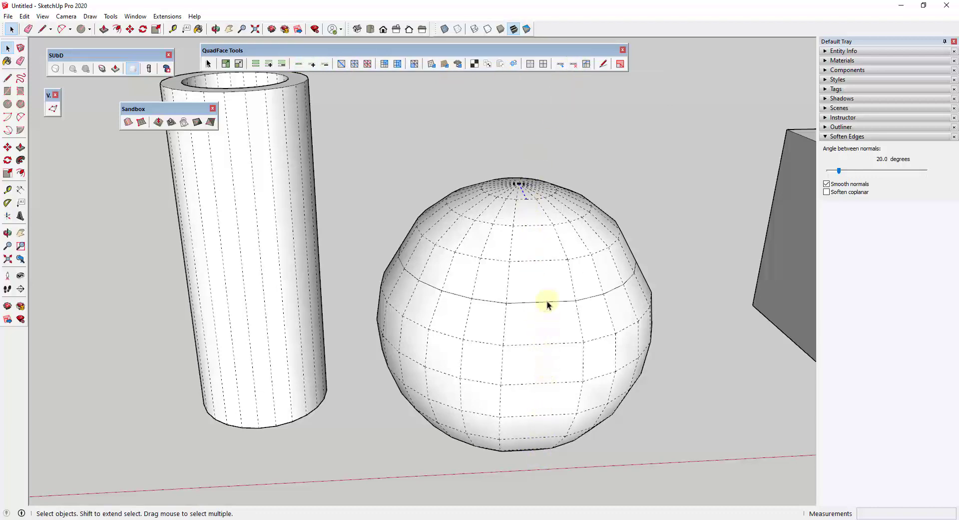
pyautogui.scroll(3, 540, 198)
pyautogui.moveTo(533, 188); pyautogui.dragTo(493, 254, button='middle')
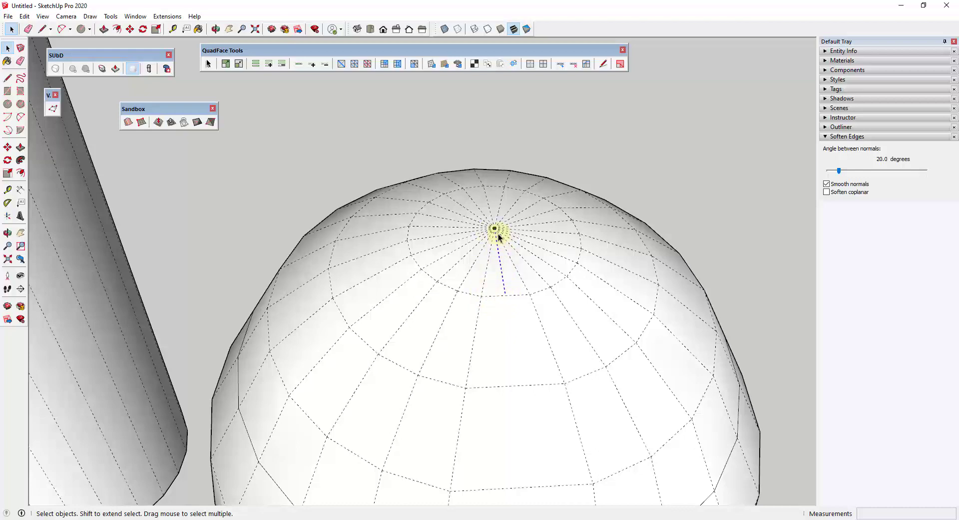
pyautogui.scroll(-3, 504, 249)
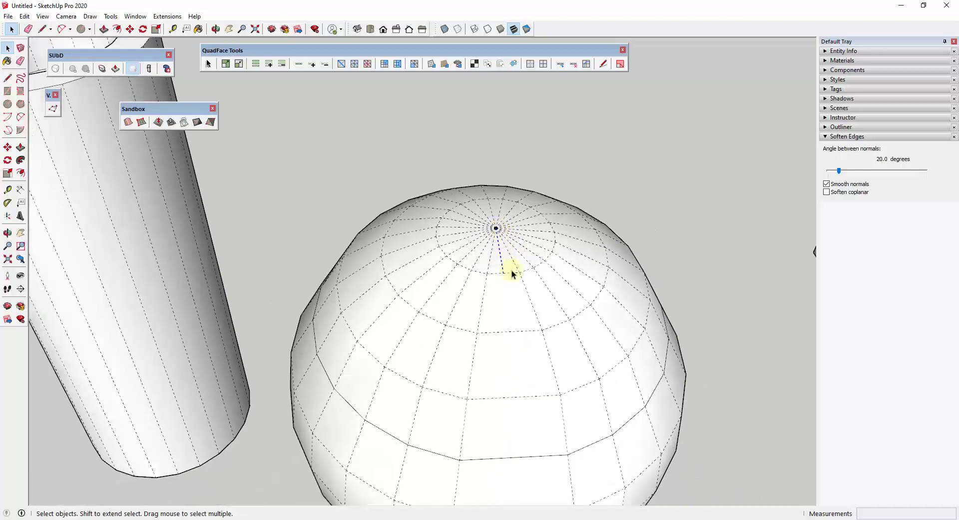
pyautogui.moveTo(511, 270); pyautogui.dragTo(517, 359, button='middle')
# - Select a horizontal loop near the sphere's top with Select Loop, followed by a vertical loop running through the pole
pyautogui.click(517, 359)
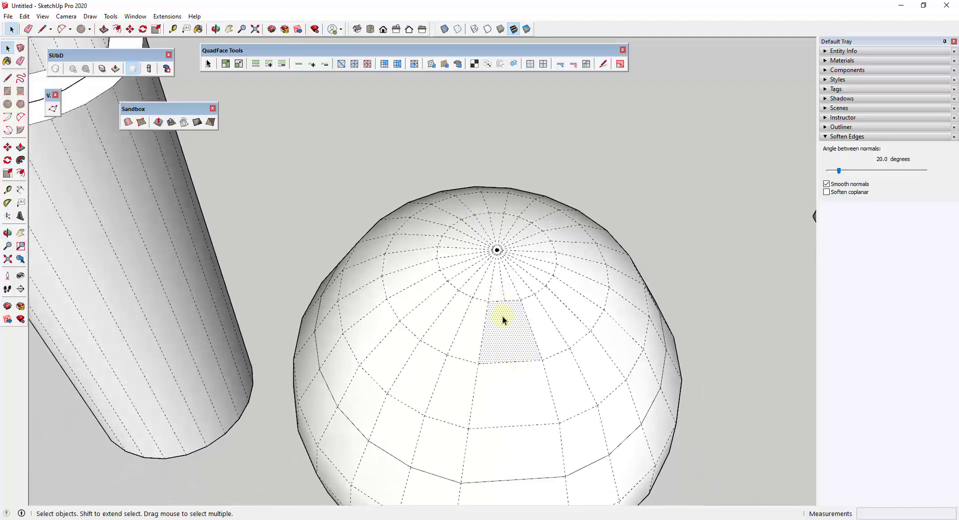
pyautogui.click(505, 361)
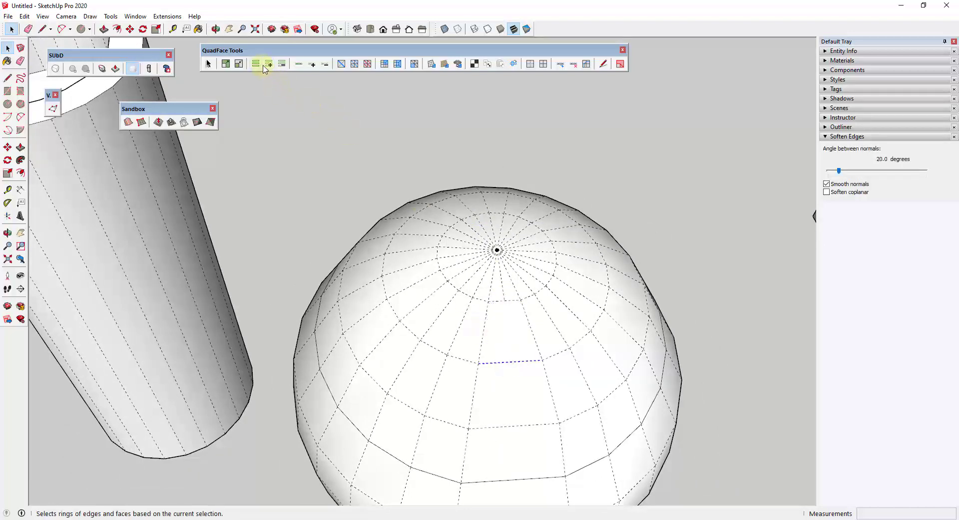
pyautogui.click(303, 66)
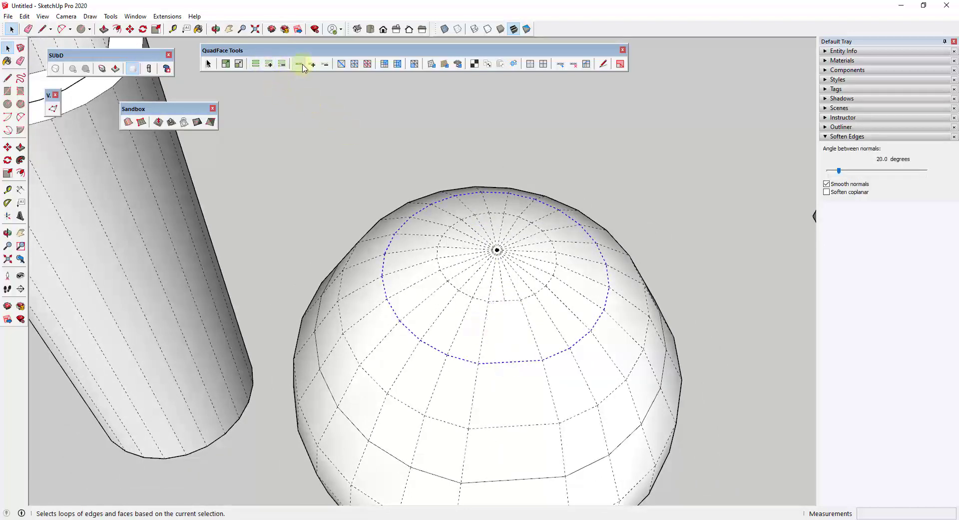
pyautogui.click(484, 332)
pyautogui.click(298, 65)
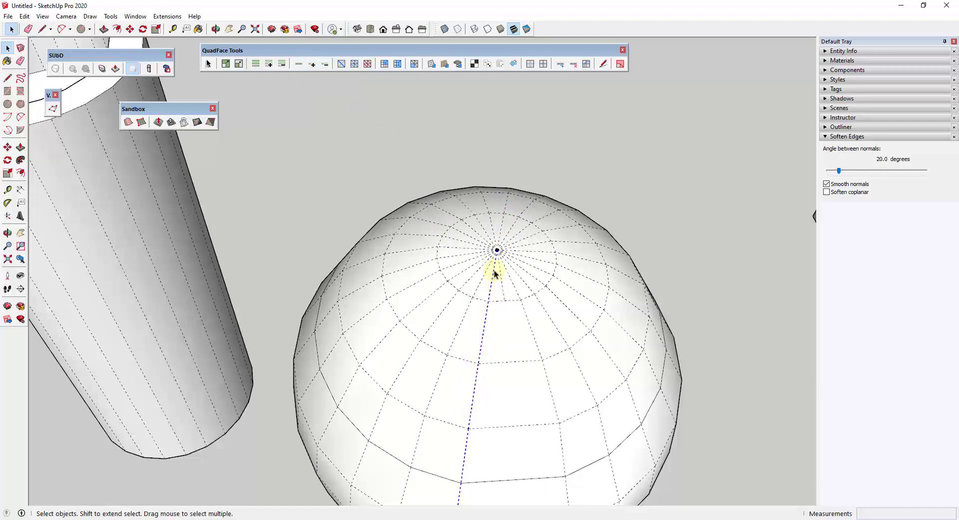
# - Insert a horizontal loop around the cube from its front vertical edge with Insert Loops and move it up close to the top
pyautogui.scroll(-10, 495, 272)
pyautogui.click(669, 278)
pyautogui.scroll(5, 577, 267)
pyautogui.moveTo(578, 268); pyautogui.dragTo(659, 291, button='middle')
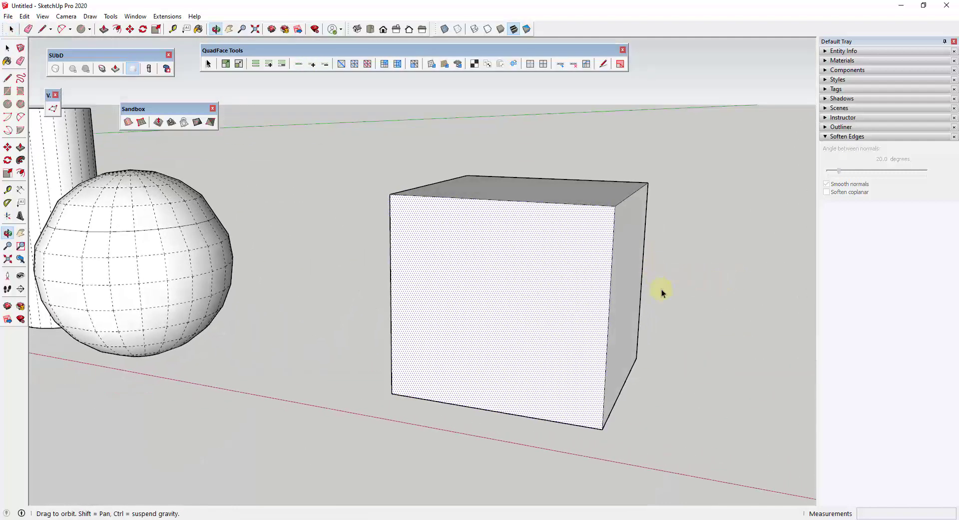
pyautogui.click(563, 64)
pyautogui.click(616, 232)
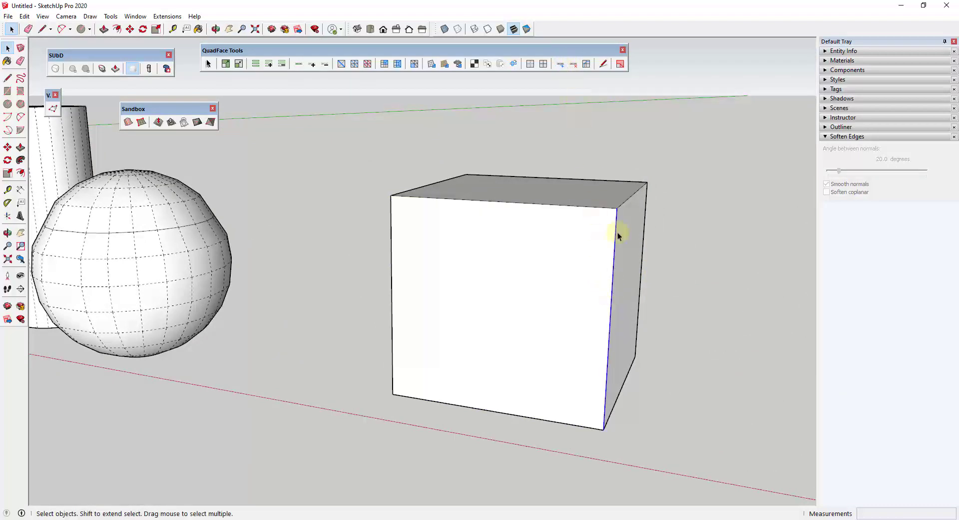
pyautogui.click(560, 64)
pyautogui.press('m')
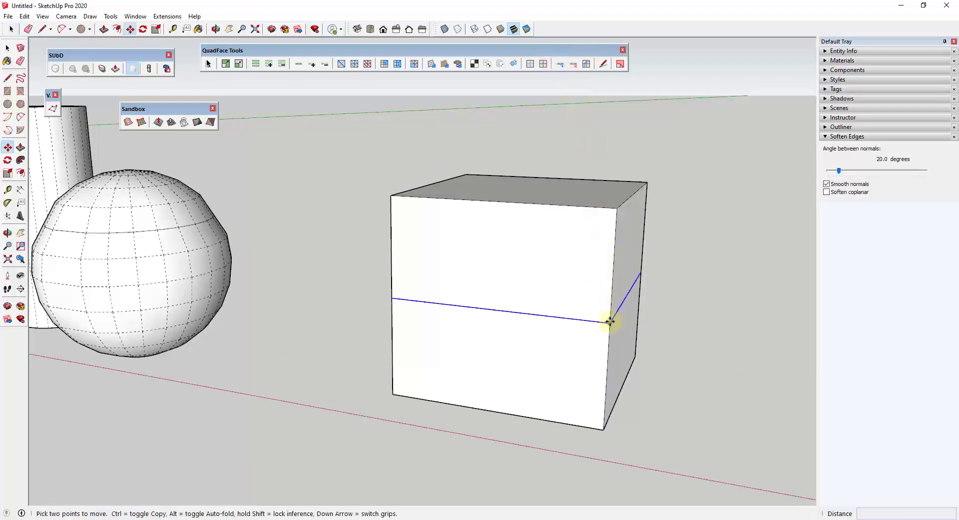
pyautogui.click(615, 321)
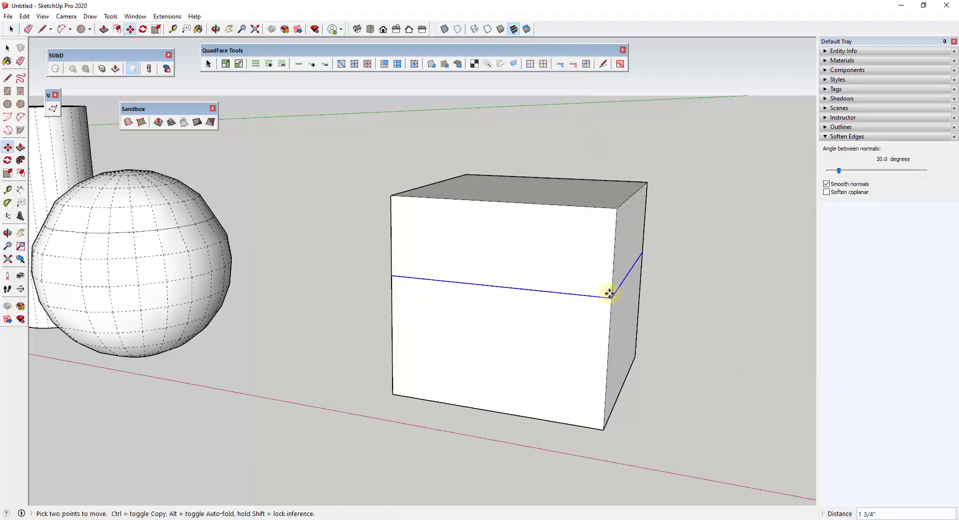
pyautogui.click(616, 224)
pyautogui.press('space')
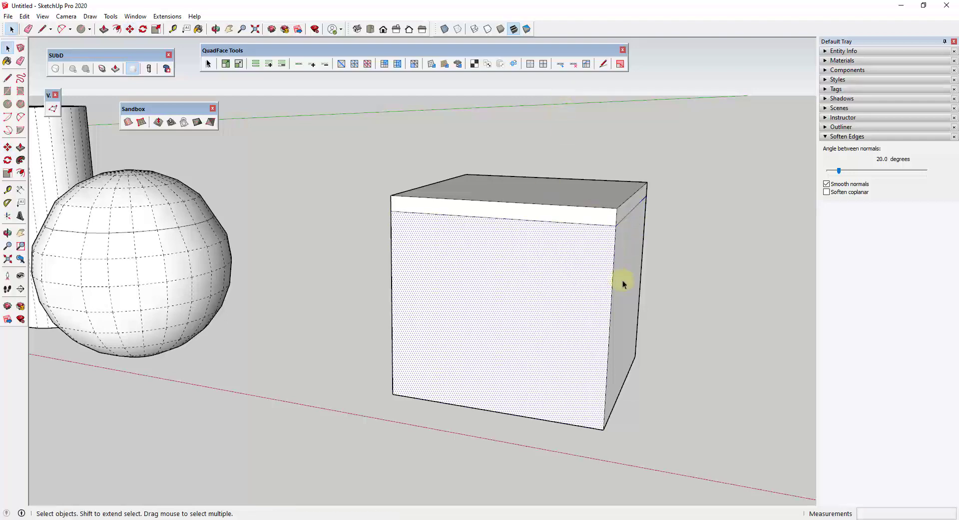
# - Insert a second loop around the cube's lower section and move it up about 6 3/8" to just below the first loop
pyautogui.click(612, 278)
pyautogui.click(563, 70)
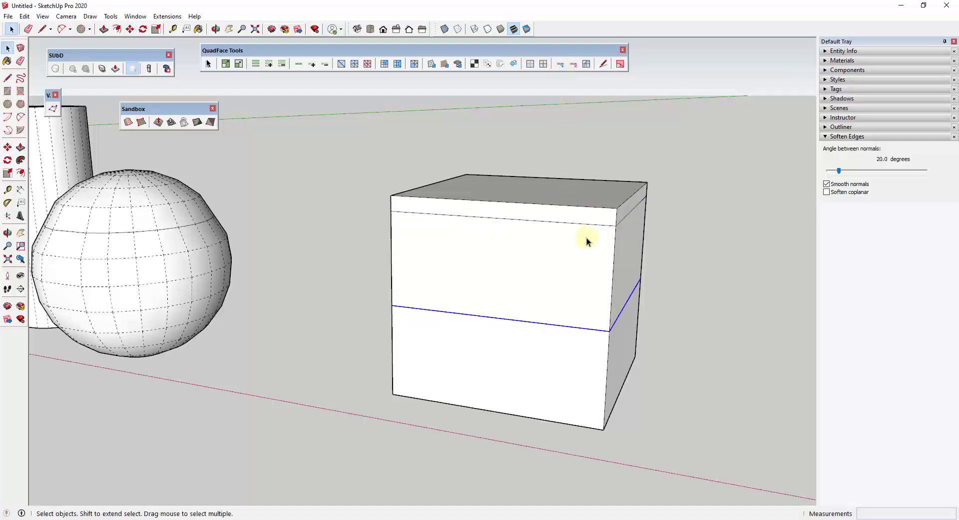
pyautogui.press('m')
pyautogui.click(608, 327)
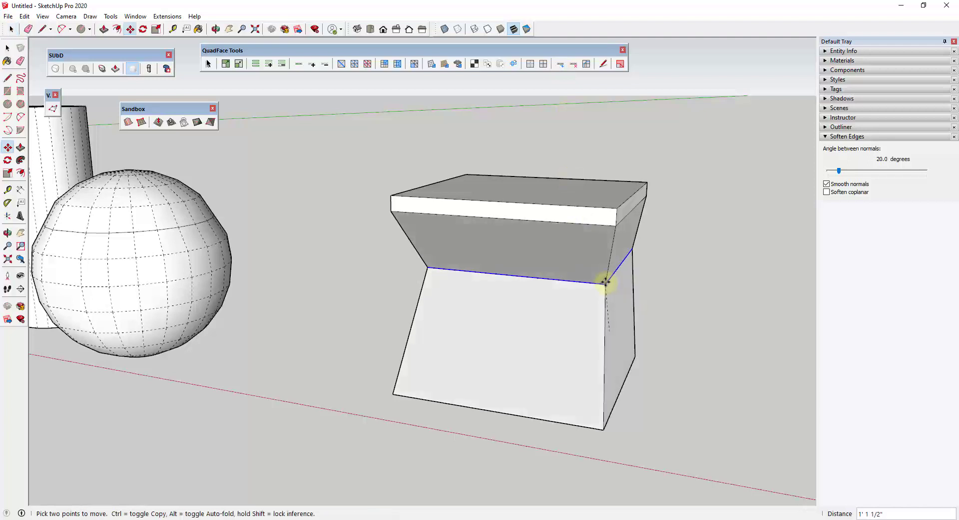
pyautogui.click(614, 238)
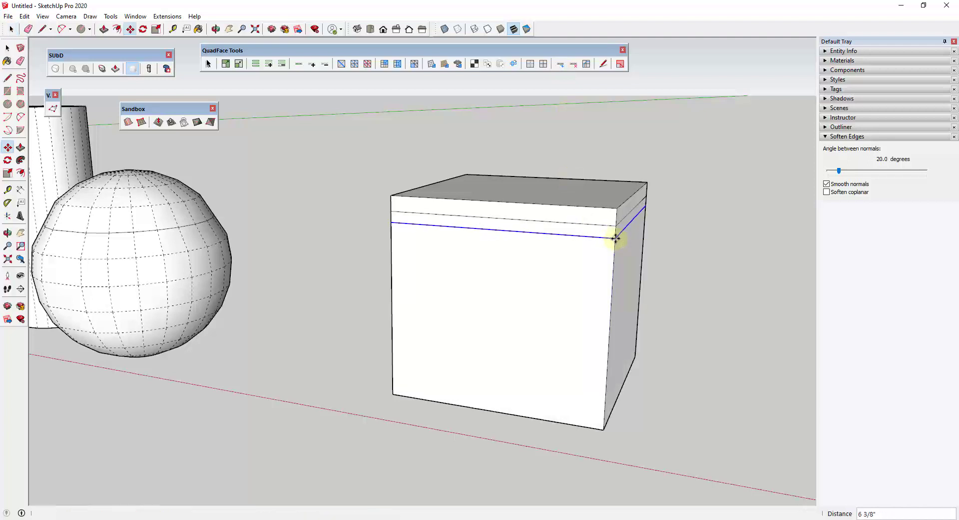
pyautogui.press('space')
# - Insert a third loop around the cube and move it up about 6" to just below the second loop
pyautogui.click(612, 272)
pyautogui.click(560, 64)
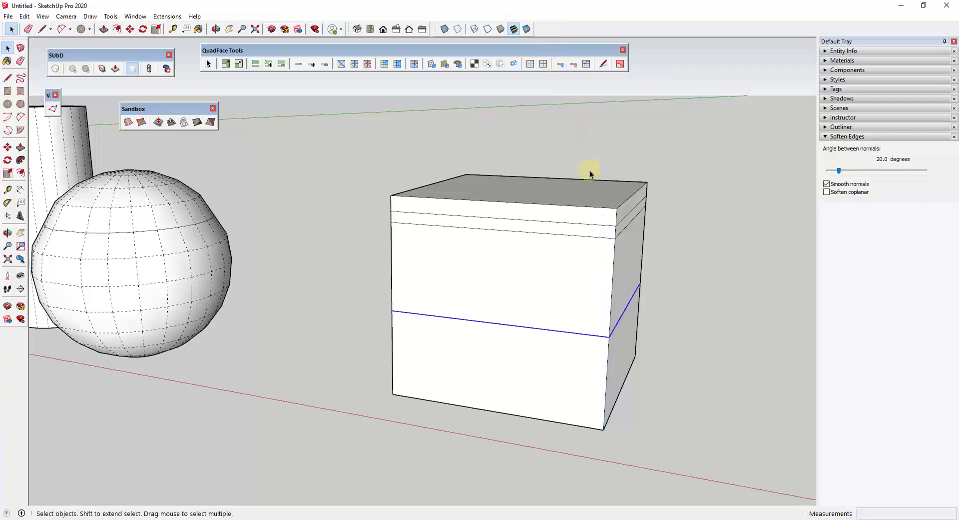
pyautogui.press('m')
pyautogui.click(607, 338)
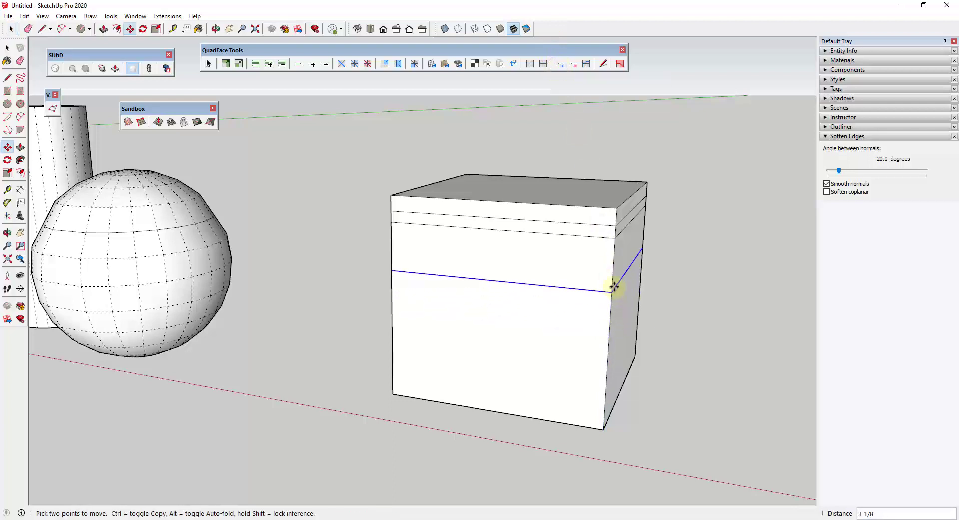
pyautogui.click(616, 250)
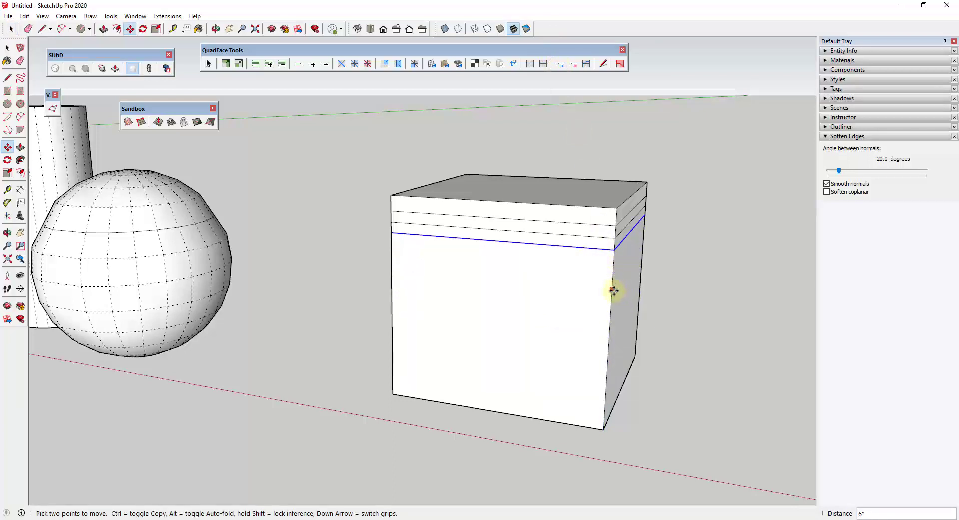
pyautogui.press('space')
# - Select the narrow face between the cube's upper two inserted loops and extend it around the whole cube with Select Loop
pyautogui.scroll(4, 700, 233)
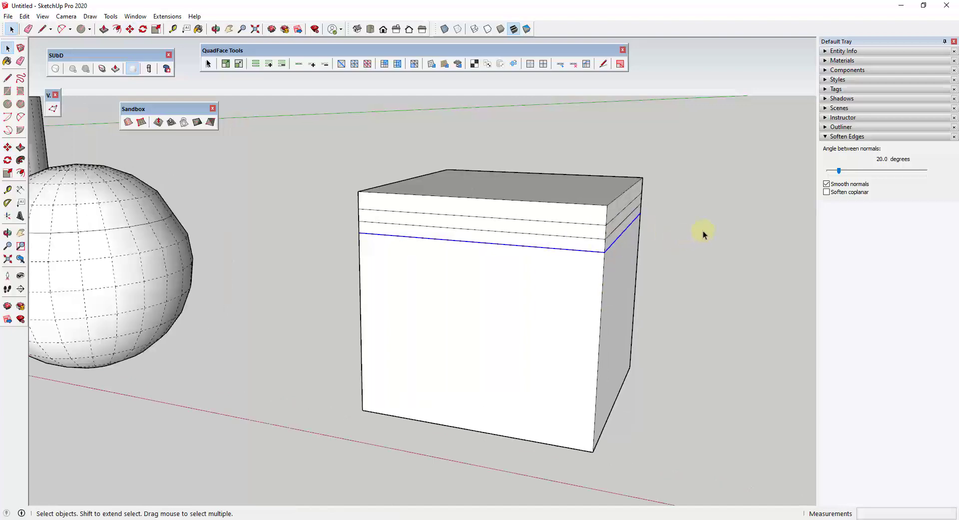
pyautogui.click(556, 236)
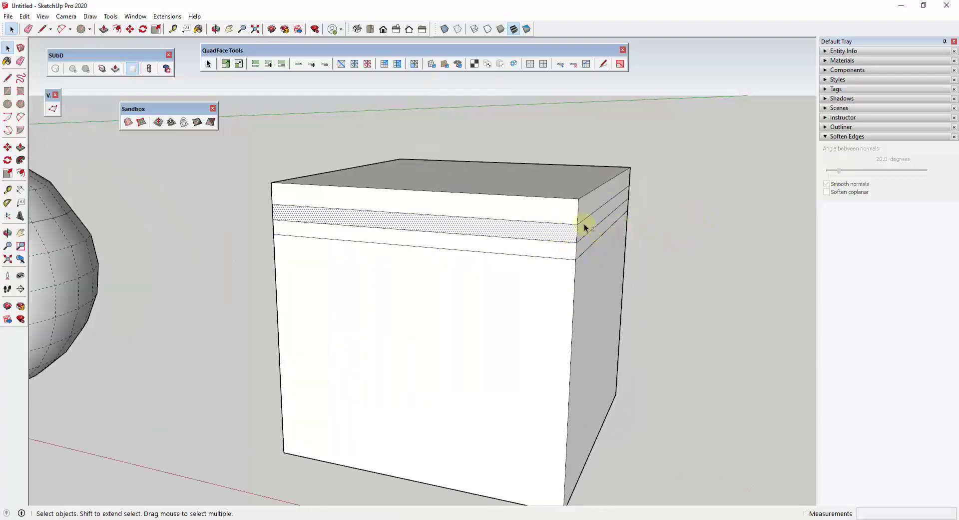
pyautogui.moveTo(525, 247); pyautogui.dragTo(454, 154, button='middle')
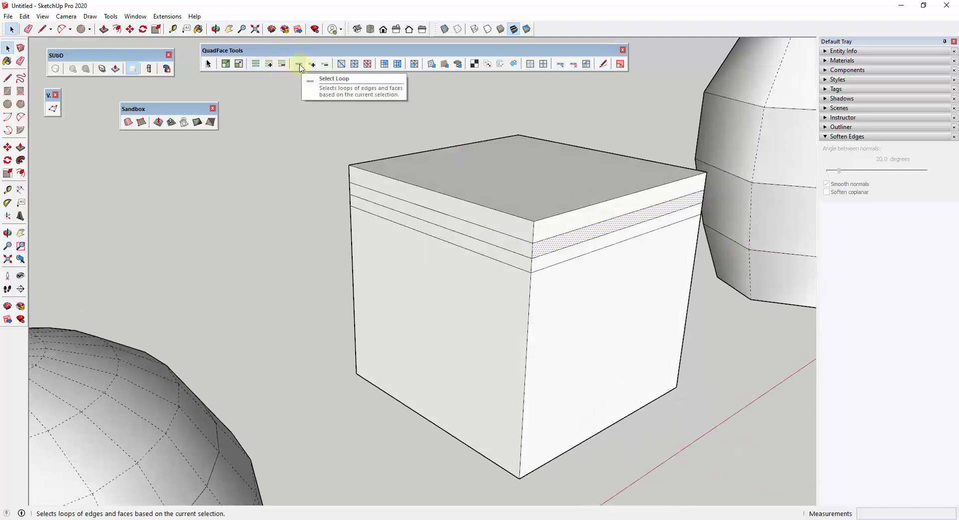
pyautogui.click(299, 64)
pyautogui.moveTo(407, 242); pyautogui.dragTo(718, 109, button='middle')
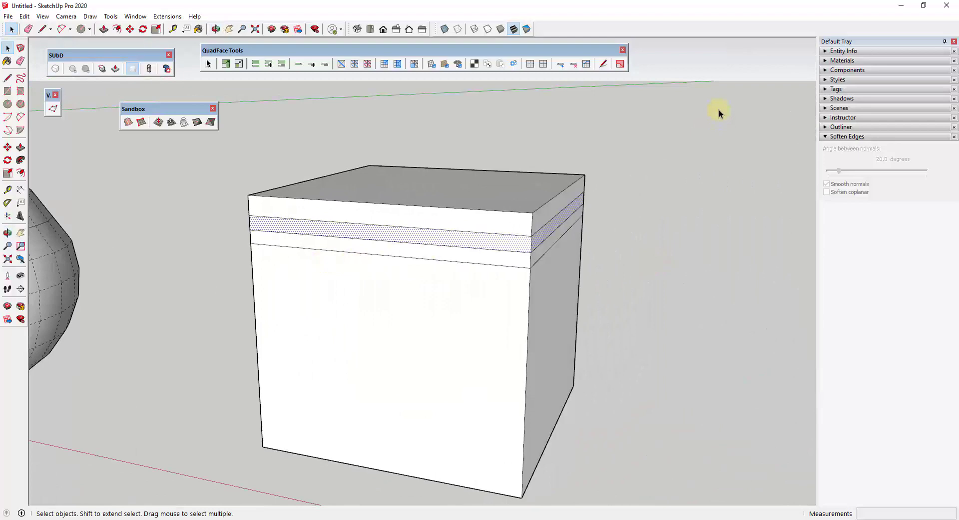
# - Bring up the Fredo6 JointPushPull tools and push the selected face loop about 9/16" into the cube with Joint Push Pull
pyautogui.rightClick(701, 33)
pyautogui.click(739, 236)
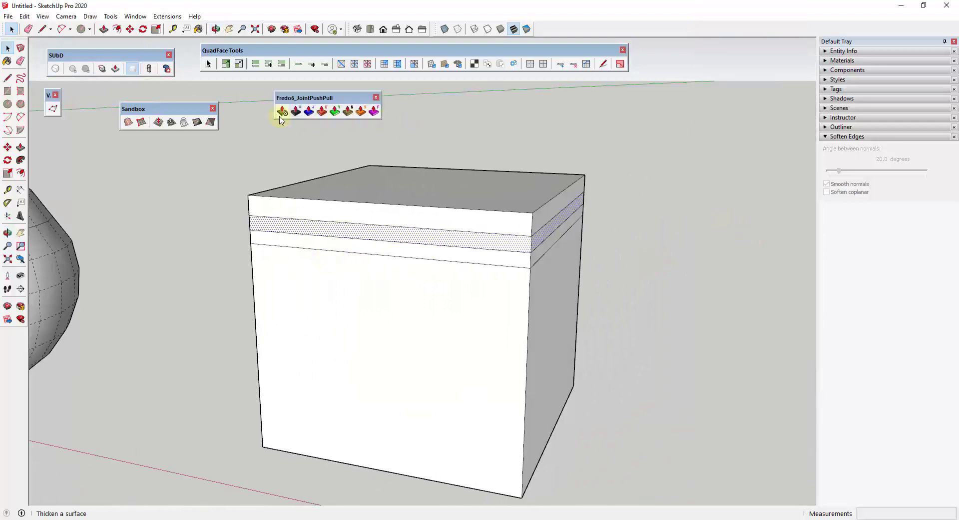
pyautogui.click(308, 111)
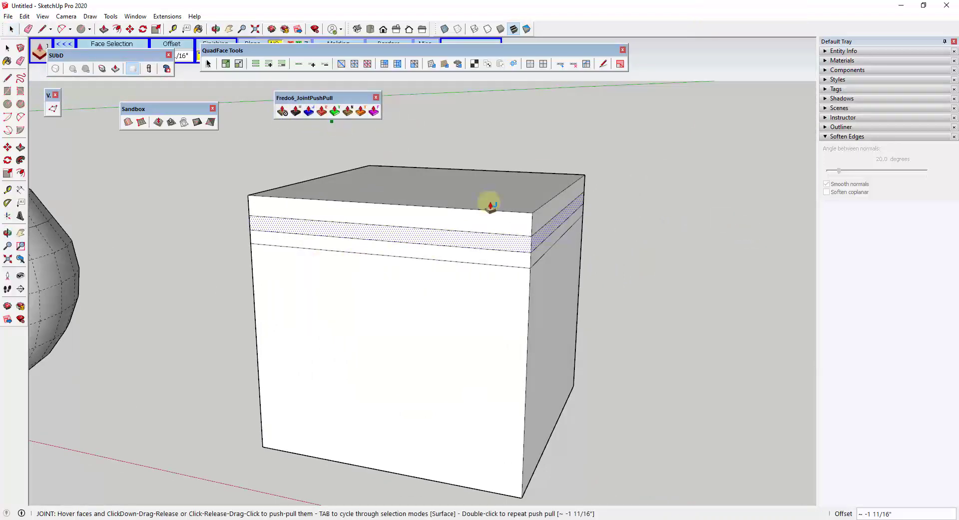
pyautogui.click(551, 231)
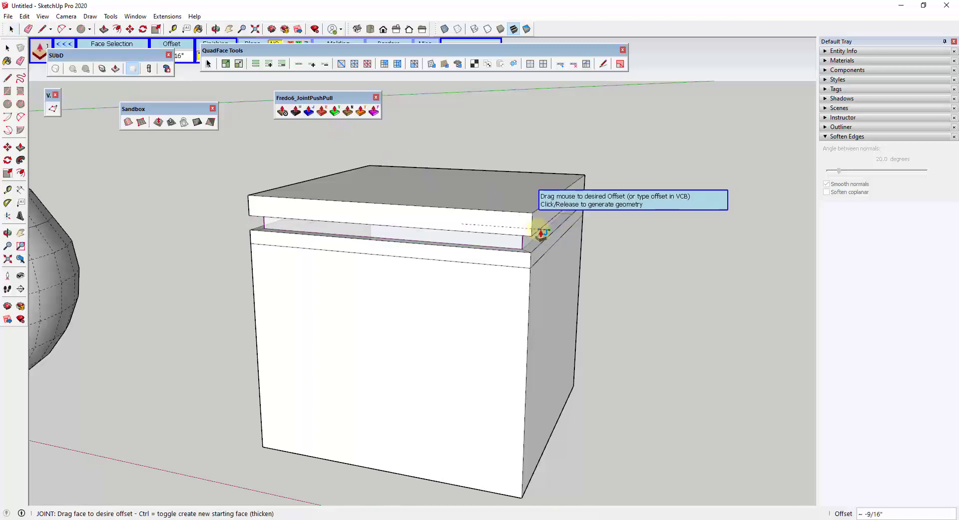
pyautogui.click(542, 233)
pyautogui.moveTo(583, 253); pyautogui.dragTo(526, 259, button='middle')
pyautogui.press('space')
pyautogui.click(704, 272)
pyautogui.scroll(-4, 693, 272)
pyautogui.scroll(3, 685, 270)
pyautogui.scroll(-1, 562, 205)
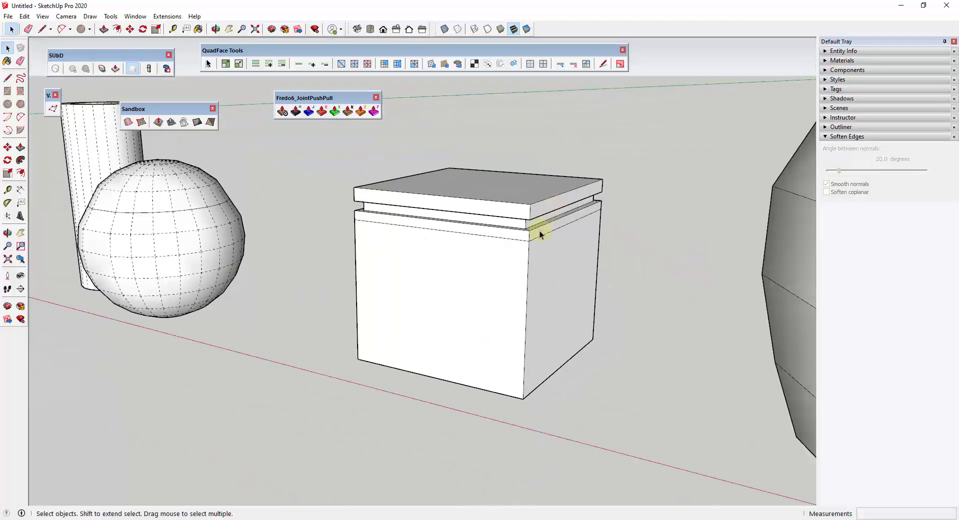
# - Offset the outline of the cube's top face inward to form a smaller square in its middle
pyautogui.scroll(2, 586, 272)
pyautogui.moveTo(439, 157); pyautogui.dragTo(439, 249, button='middle')
pyautogui.click(407, 253)
pyautogui.press('f')
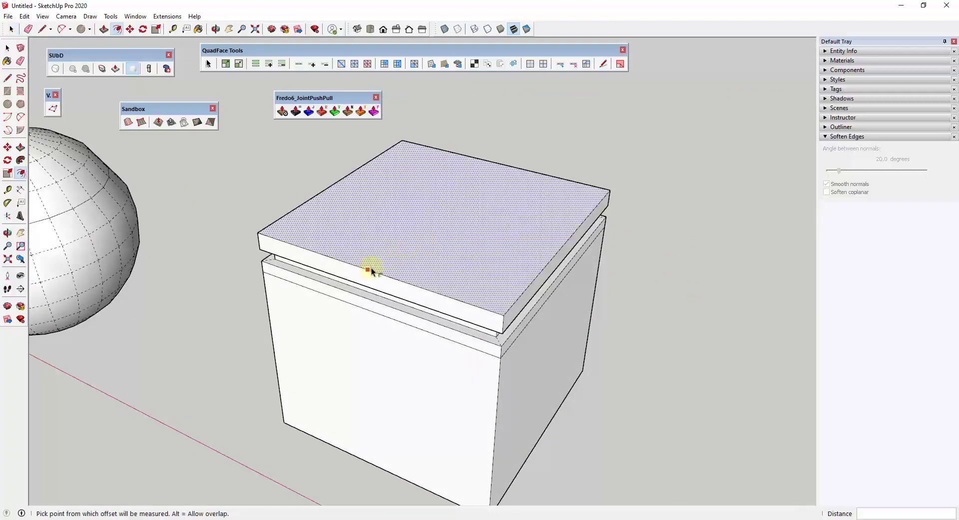
pyautogui.click(371, 268)
pyautogui.click(446, 252)
pyautogui.press('space')
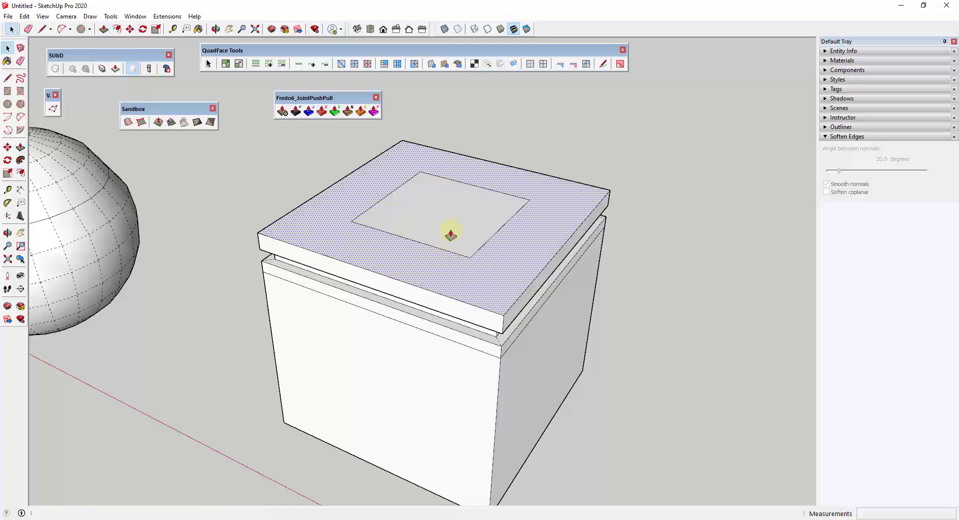
# - Push the inner square of the top face down about 1' 5 7/16" to hollow out the cube
pyautogui.click(441, 228)
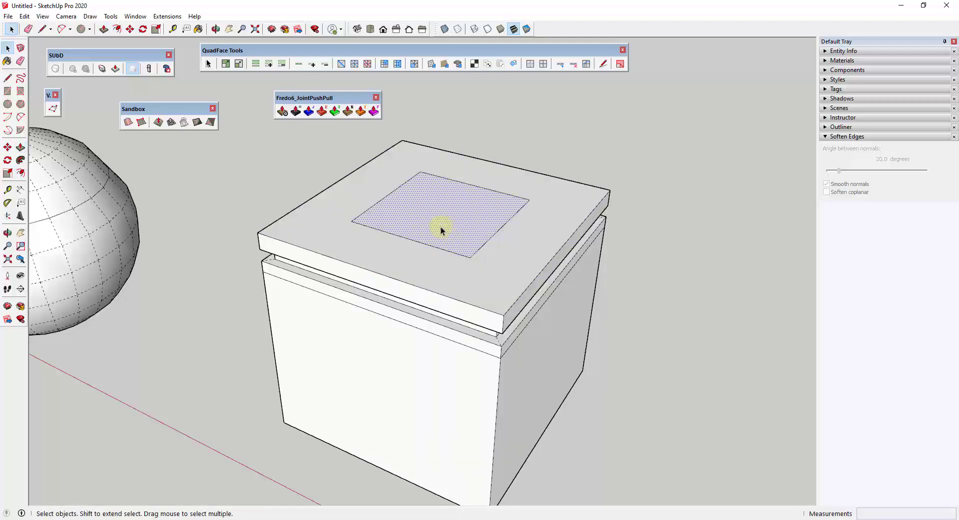
pyautogui.press('p')
pyautogui.click(441, 227)
pyautogui.click(448, 424)
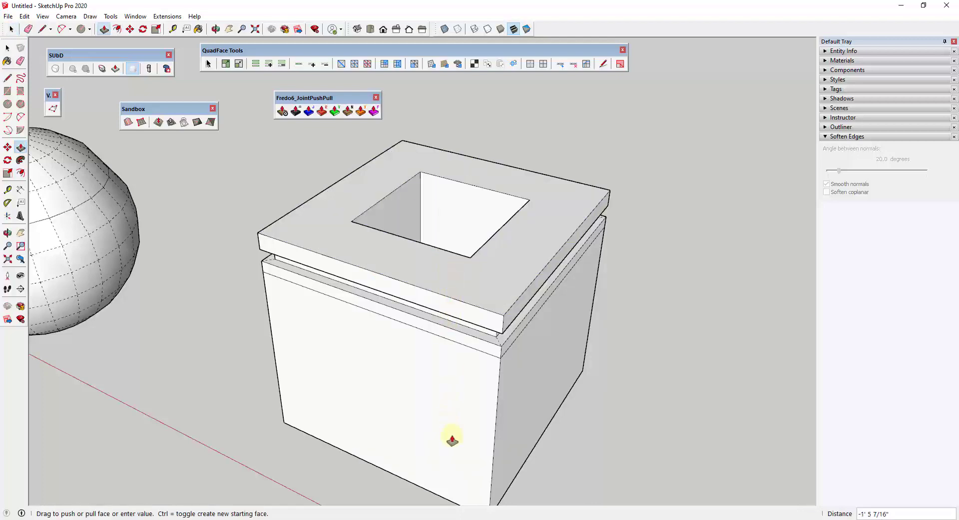
pyautogui.press('space')
pyautogui.scroll(-4, 461, 231)
pyautogui.moveTo(469, 259); pyautogui.dragTo(569, 257, button='middle')
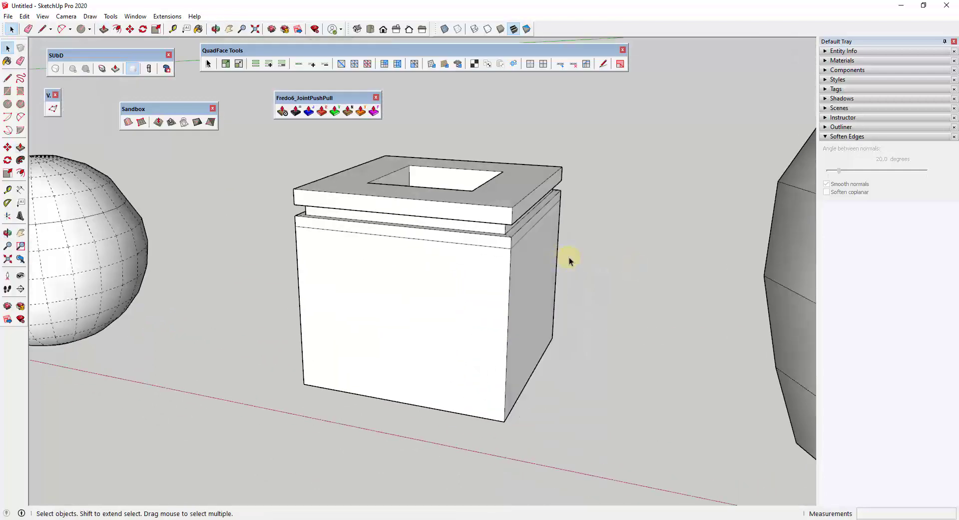
# - Select all of the hollowed cube's connected geometry and make it a group
pyautogui.tripleClick(437, 284)
pyautogui.rightClick(437, 283)
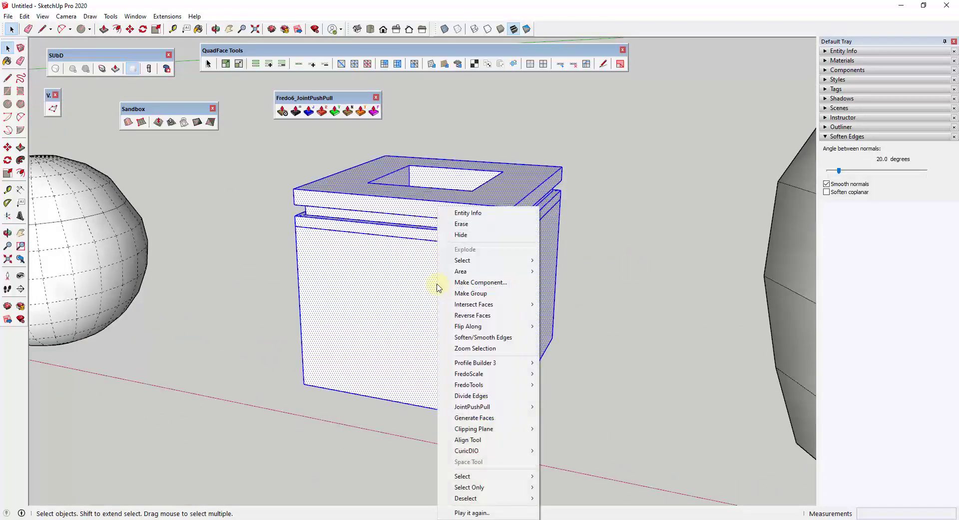
pyautogui.click(470, 293)
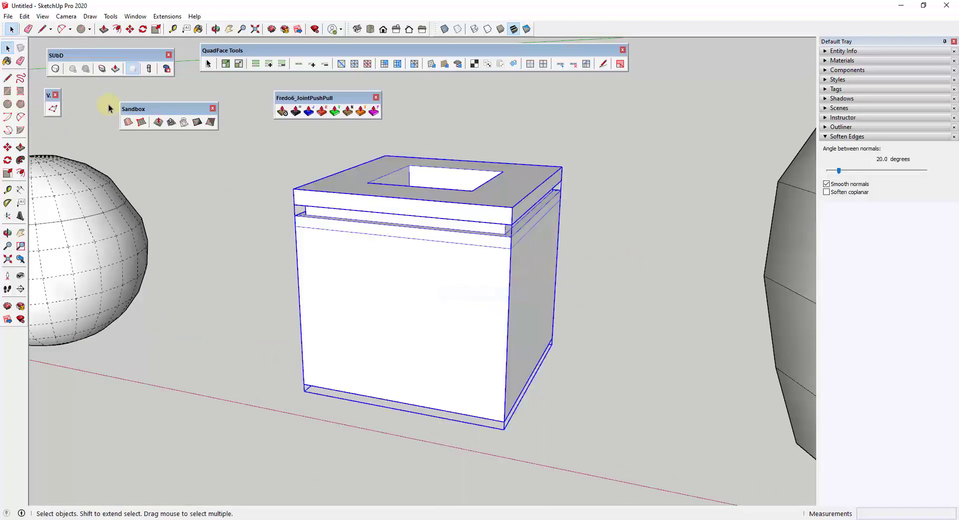
# - Try to subdivide the cube group with SUbD and undo the attempt
pyautogui.click(57, 69)
pyautogui.moveTo(529, 250); pyautogui.dragTo(477, 266, button='middle')
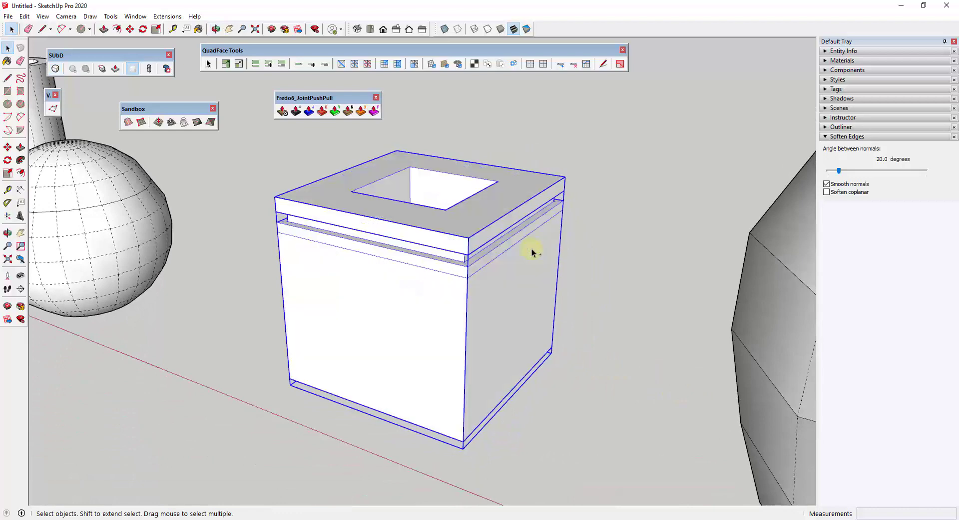
pyautogui.hotkey('ctrl', 'z')
# - Open the cube group and draw an edge from the opening's front corner to the nearest outer corner of the top face
pyautogui.scroll(3, 511, 202)
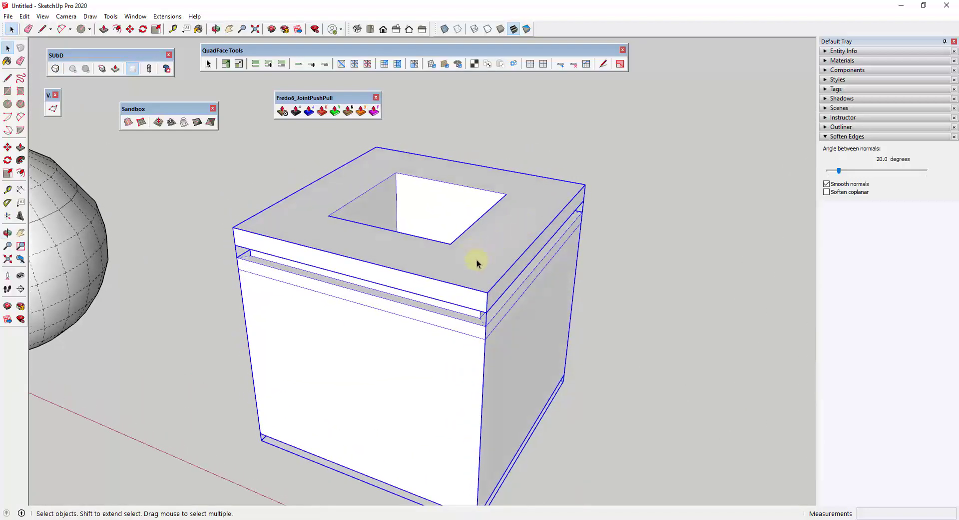
pyautogui.doubleClick(477, 265)
pyautogui.press('l')
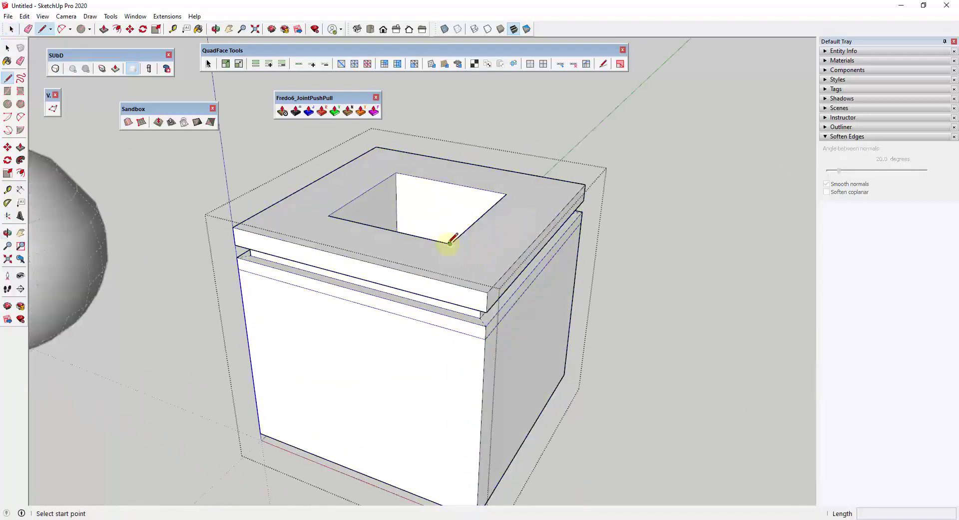
pyautogui.click(450, 244)
pyautogui.click(488, 290)
pyautogui.press('space')
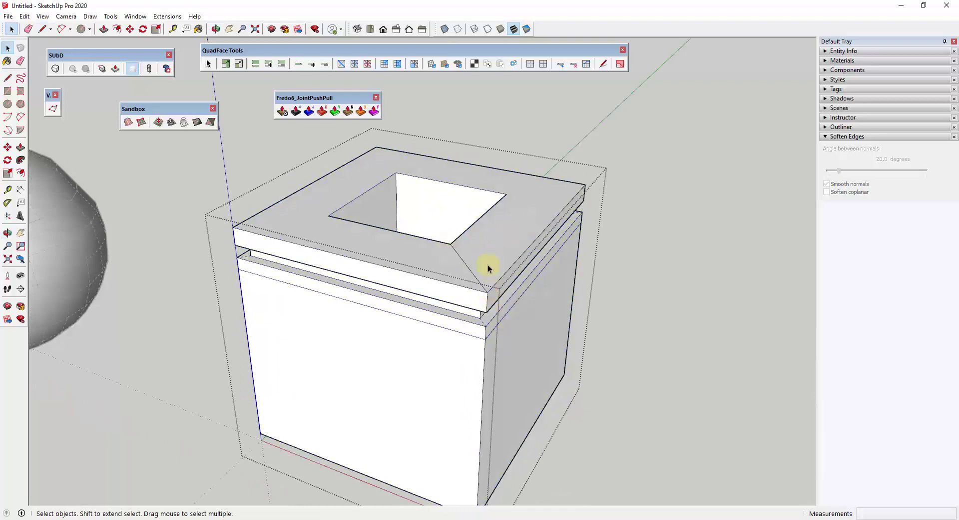
# - Draw edges joining the opening's three remaining corners to the matching outer corners of the top face
pyautogui.press('l')
pyautogui.click(506, 194)
pyautogui.click(585, 185)
pyautogui.click(397, 173)
pyautogui.click(377, 147)
pyautogui.click(328, 215)
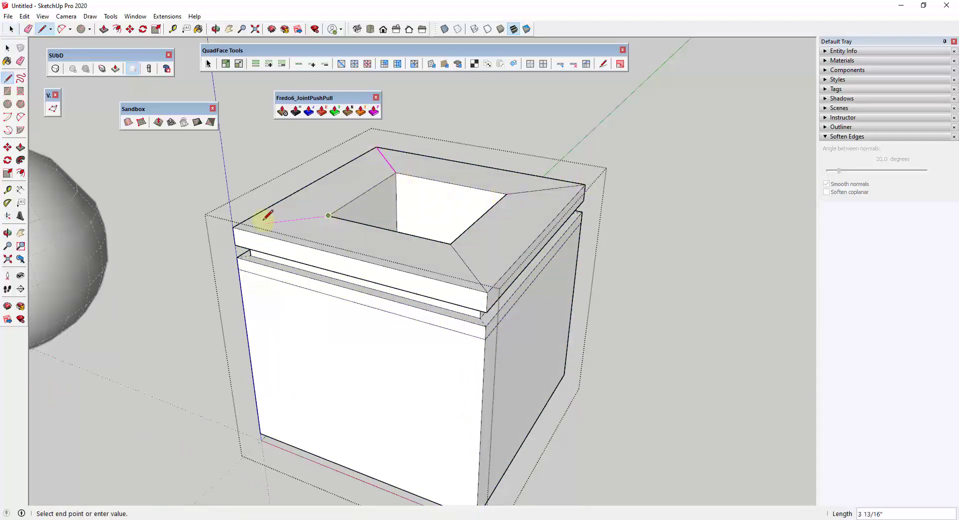
pyautogui.click(233, 227)
pyautogui.press('space')
# - Close the cube group, turn on SUbD subdivision to inspect the smoothed shape, and turn it off again
pyautogui.click(602, 292)
pyautogui.click(539, 358)
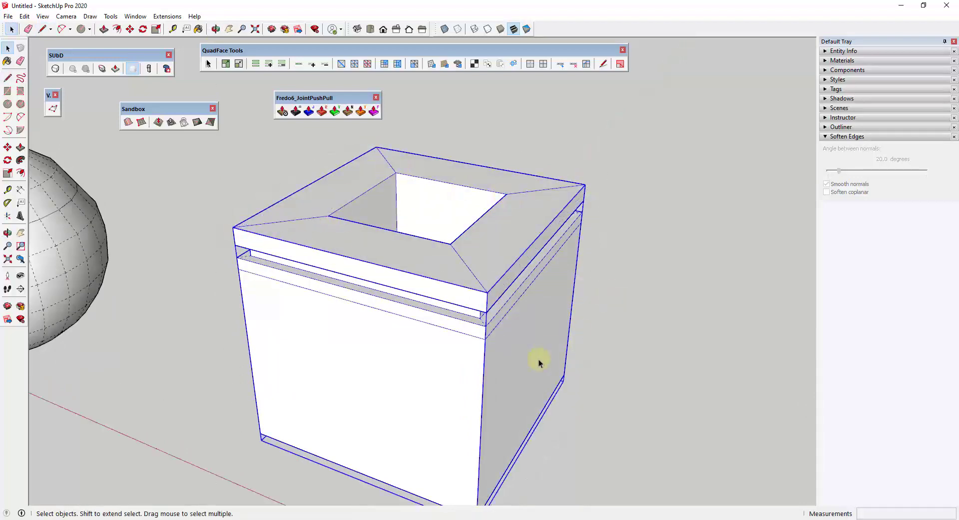
pyautogui.moveTo(538, 358); pyautogui.dragTo(529, 325, button='middle')
pyautogui.click(55, 69)
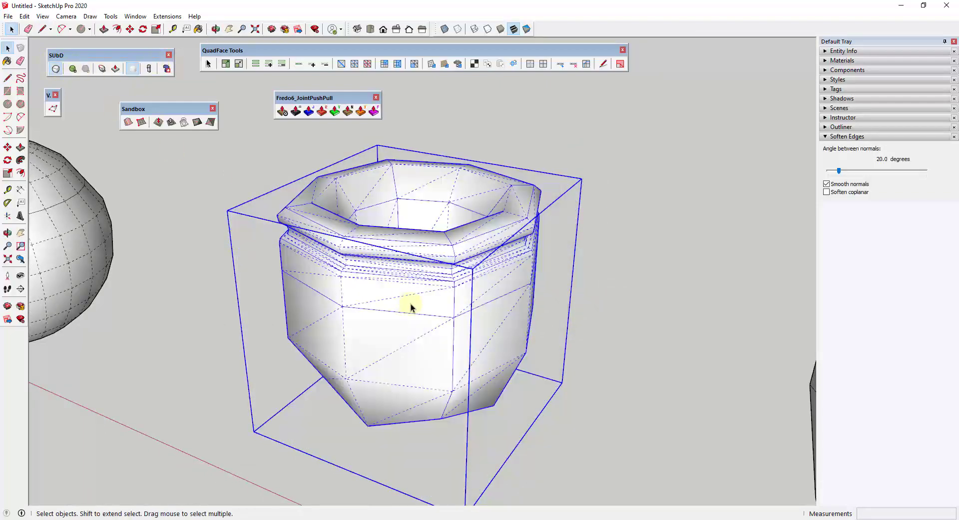
pyautogui.moveTo(410, 304); pyautogui.dragTo(524, 224, button='middle')
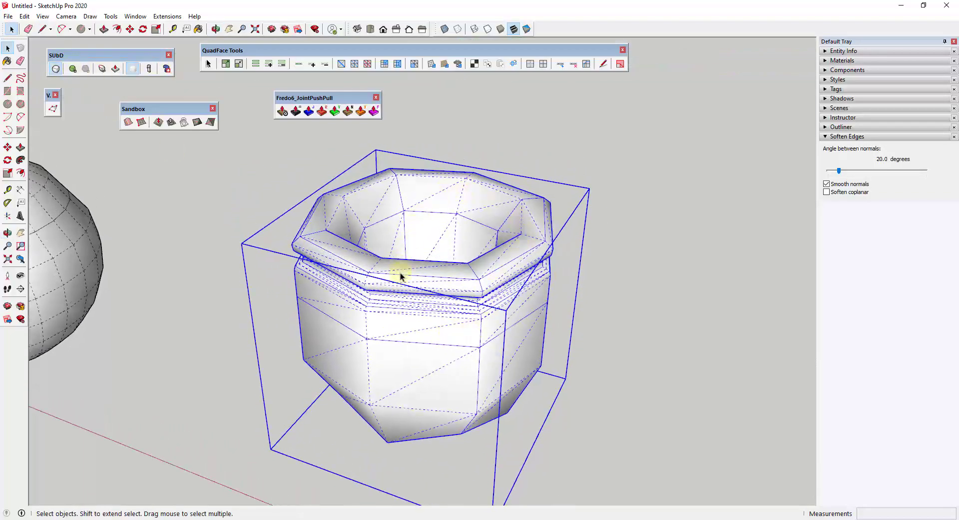
pyautogui.moveTo(401, 272); pyautogui.dragTo(402, 242, button='middle')
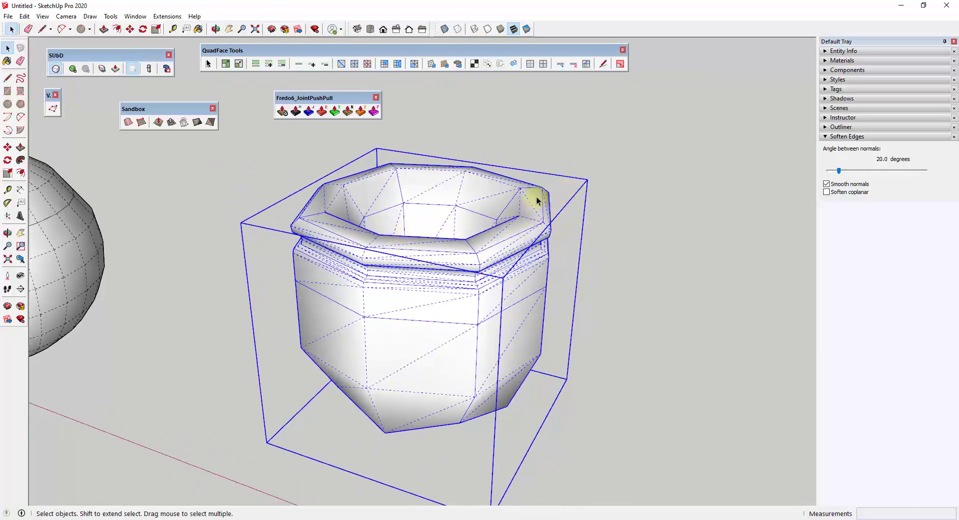
pyautogui.click(73, 69)
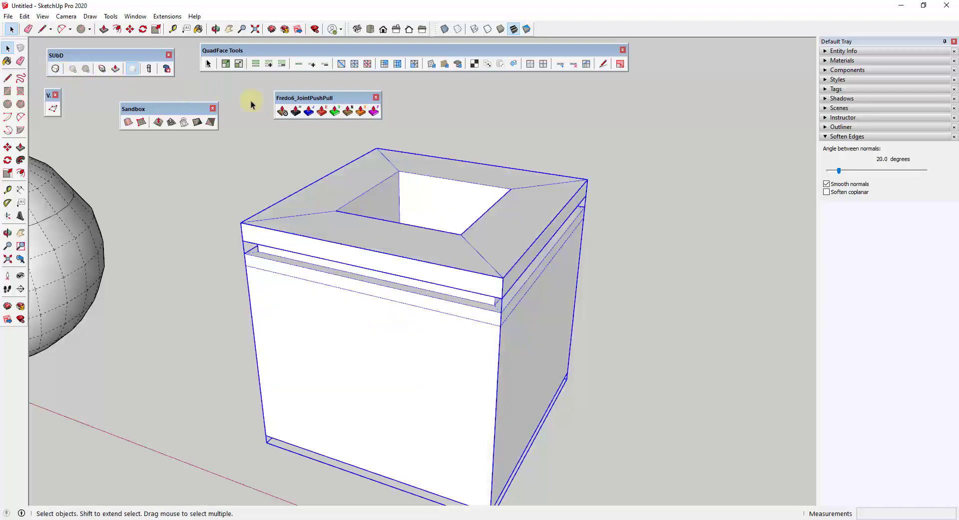
# - Inside the group, select the rim's upper and lower edges and the groove's lower outer edge, and extend them with Select Loop
pyautogui.doubleClick(526, 248)
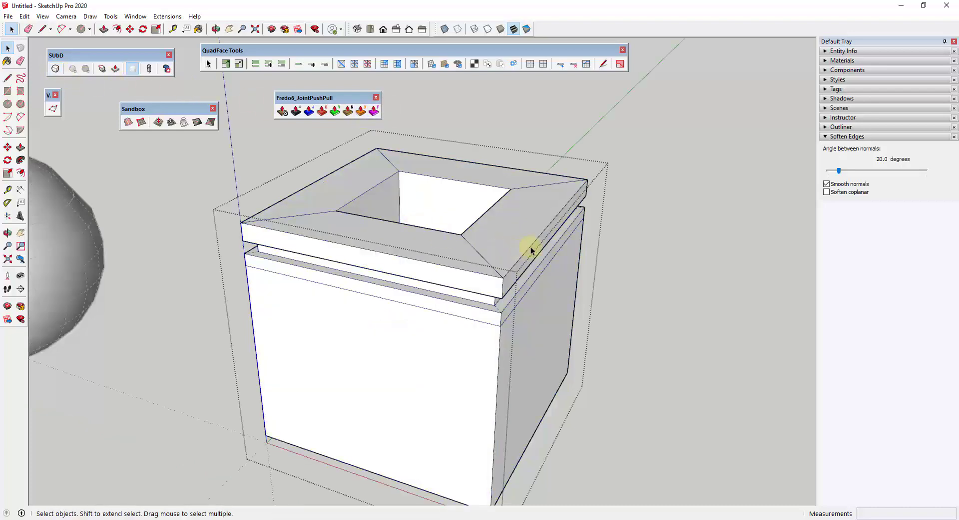
pyautogui.click(530, 247)
pyautogui.moveTo(530, 260); pyautogui.dragTo(525, 310, button='middle')
pyautogui.scroll(2, 454, 136)
pyautogui.keyDown('shift'); pyautogui.click(456, 119); pyautogui.keyUp('shift')
pyautogui.keyDown('shift'); pyautogui.click(487, 337); pyautogui.keyUp('shift')
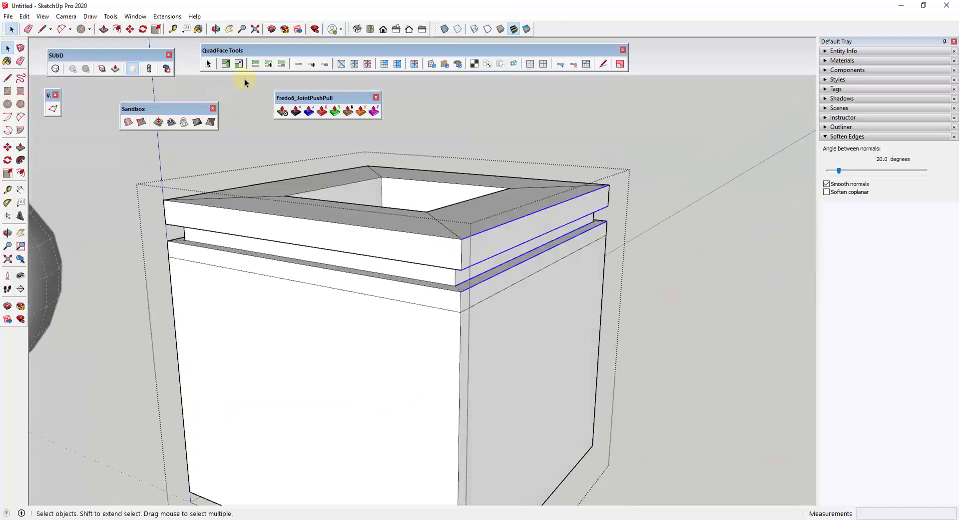
pyautogui.click(302, 65)
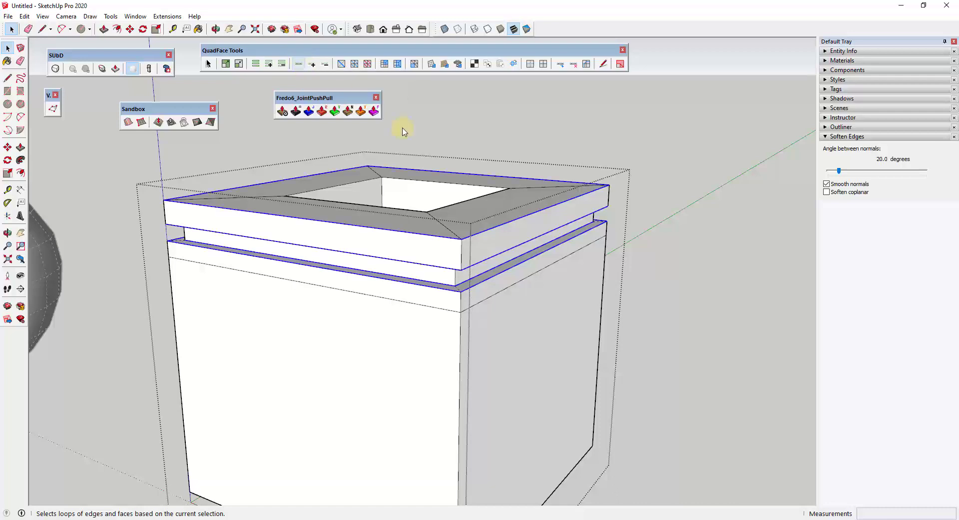
pyautogui.moveTo(537, 252)
pyautogui.mouseDown(button='middle')
pyautogui.moveTo(535, 235)
pyautogui.moveTo(554, 218)
pyautogui.moveTo(532, 258)
pyautogui.mouseUp(button='middle')
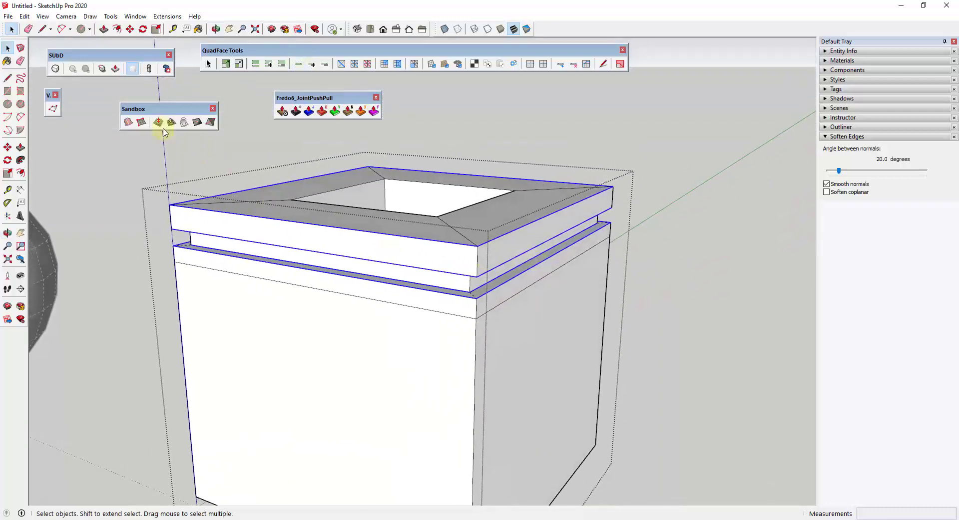
# - Crease the selected edge loops to a sharpness of 0.50 and turn on SUbD subdivision
pyautogui.click(101, 70)
pyautogui.moveTo(484, 199); pyautogui.dragTo(486, 189)
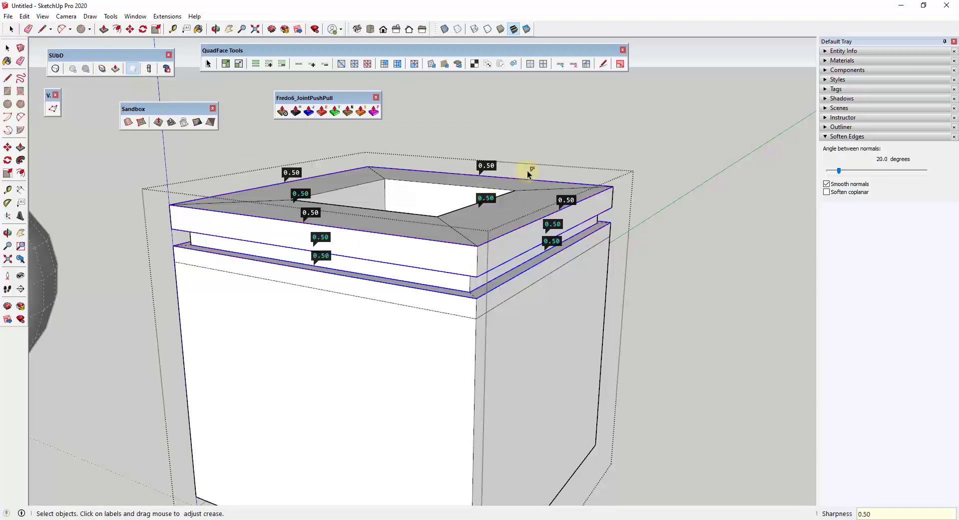
pyautogui.click(55, 69)
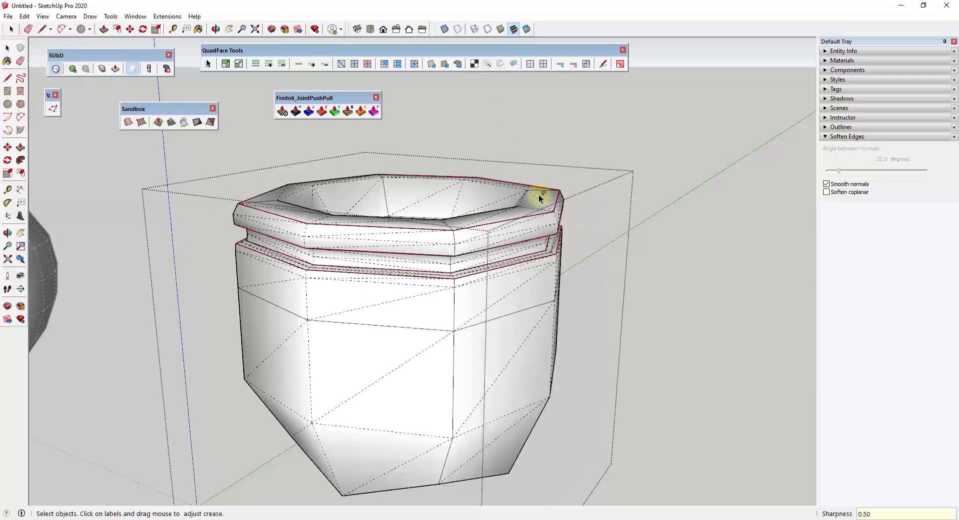
# - Examine the creased rim and the underside of the subdivided shape, and turn subdivision off
pyautogui.moveTo(541, 197)
pyautogui.mouseDown(button='middle')
pyautogui.moveTo(542, 238)
pyautogui.moveTo(542, 208)
pyautogui.mouseUp(button='middle')
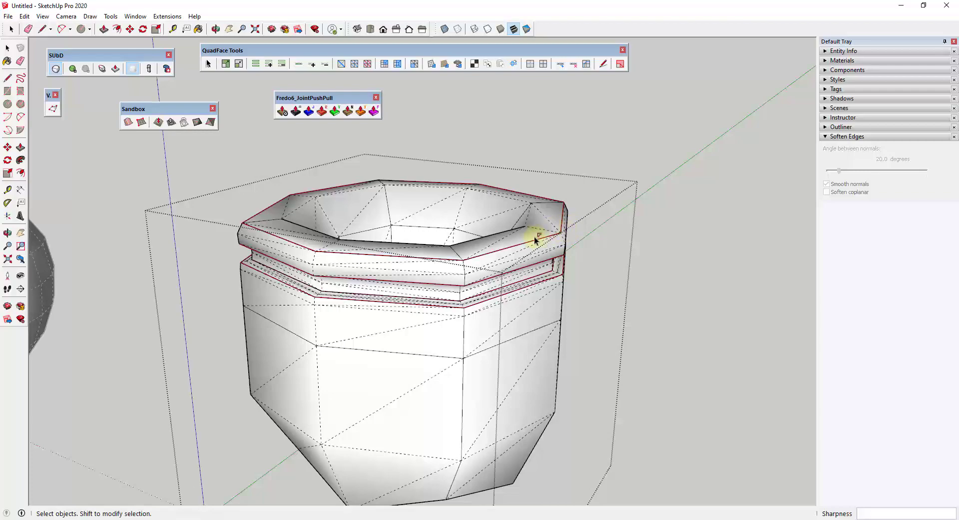
pyautogui.moveTo(534, 240); pyautogui.dragTo(450, 310, button='middle')
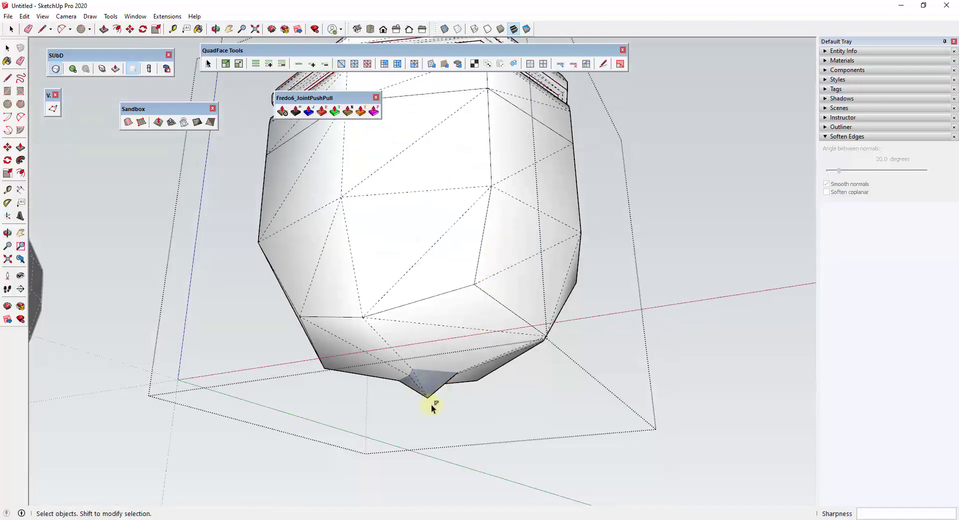
pyautogui.moveTo(524, 189); pyautogui.dragTo(487, 302, button='middle')
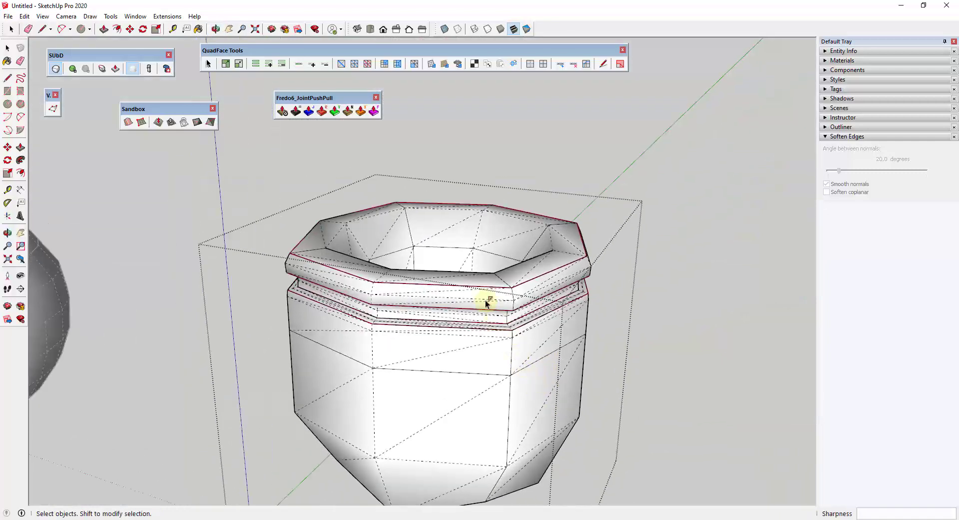
pyautogui.scroll(3, 584, 262)
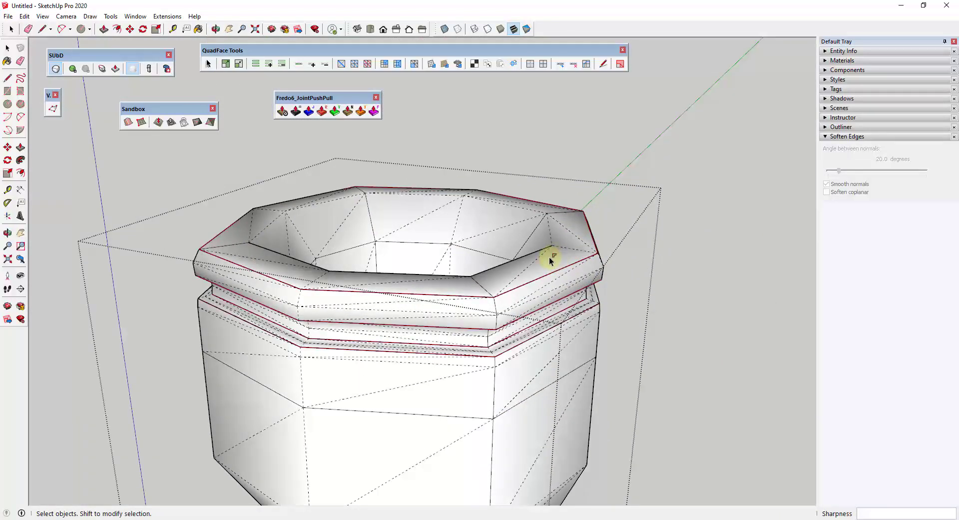
pyautogui.moveTo(550, 257)
pyautogui.mouseDown(button='middle')
pyautogui.moveTo(540, 259)
pyautogui.moveTo(541, 285)
pyautogui.moveTo(553, 268)
pyautogui.mouseUp(button='middle')
pyautogui.click(56, 68)
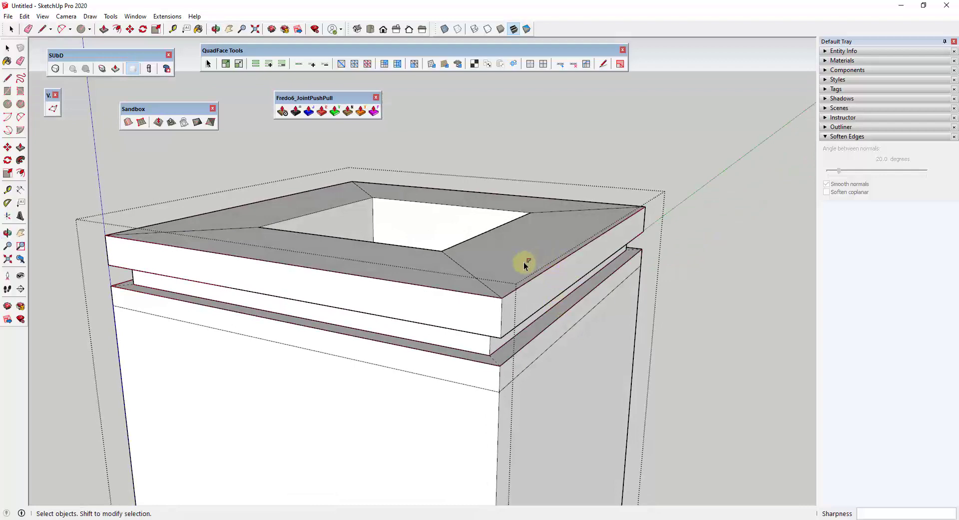
# - Leave the cube group and select all of the vase's connected geometry
pyautogui.scroll(-8, 440, 261)
pyautogui.moveTo(381, 238); pyautogui.dragTo(631, 273, button='middle')
pyautogui.press('space')
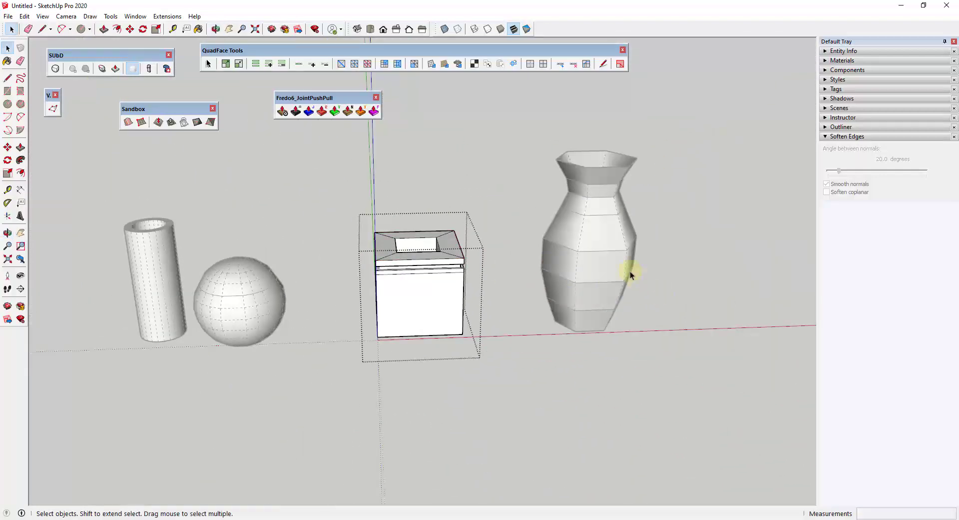
pyautogui.click(724, 287)
pyautogui.scroll(-1, 600, 268)
pyautogui.scroll(2, 743, 242)
pyautogui.moveTo(743, 242); pyautogui.dragTo(730, 226, button='middle')
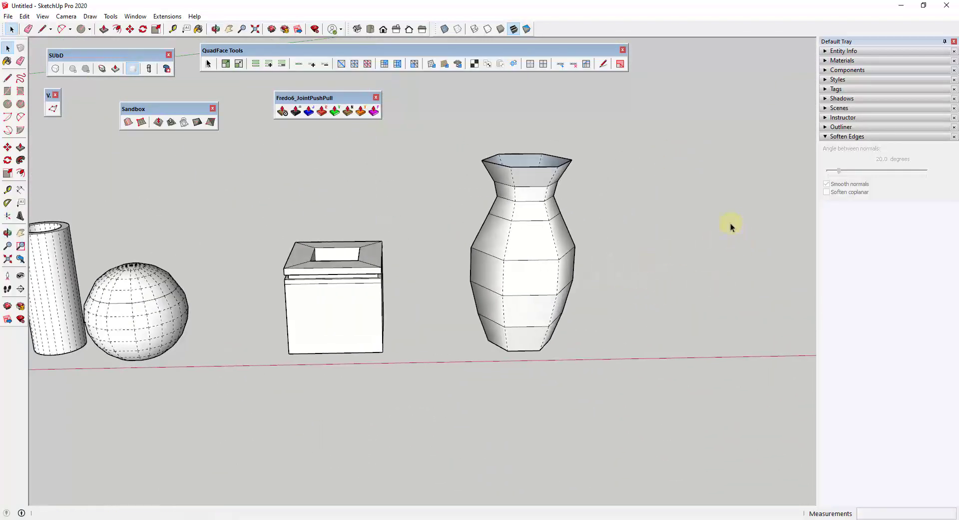
pyautogui.moveTo(546, 278)
pyautogui.mouseDown(button='middle')
pyautogui.moveTo(614, 242)
pyautogui.moveTo(529, 278)
pyautogui.mouseUp(button='middle')
pyautogui.tripleClick(532, 279)
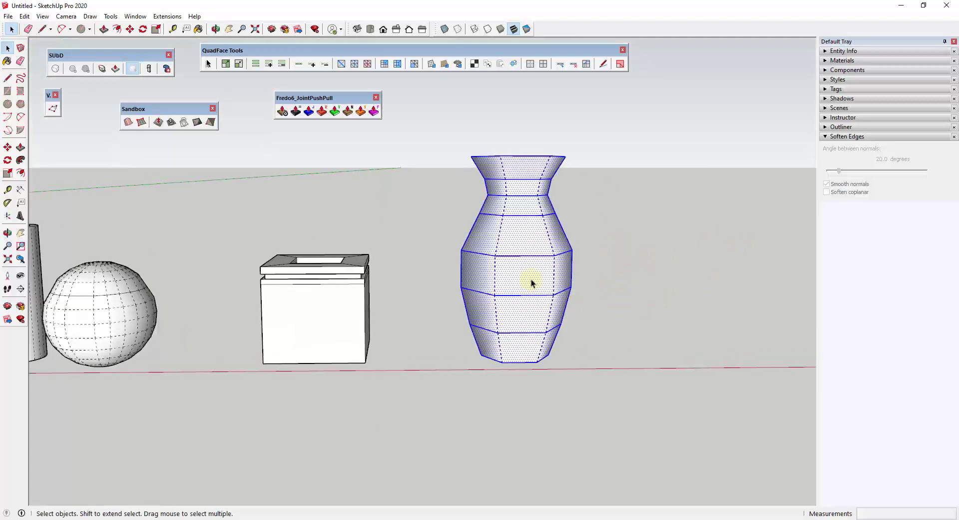
# - Make the selected vase geometry a group and turn on SUbD subdivision for it
pyautogui.rightClick(532, 279)
pyautogui.click(560, 259)
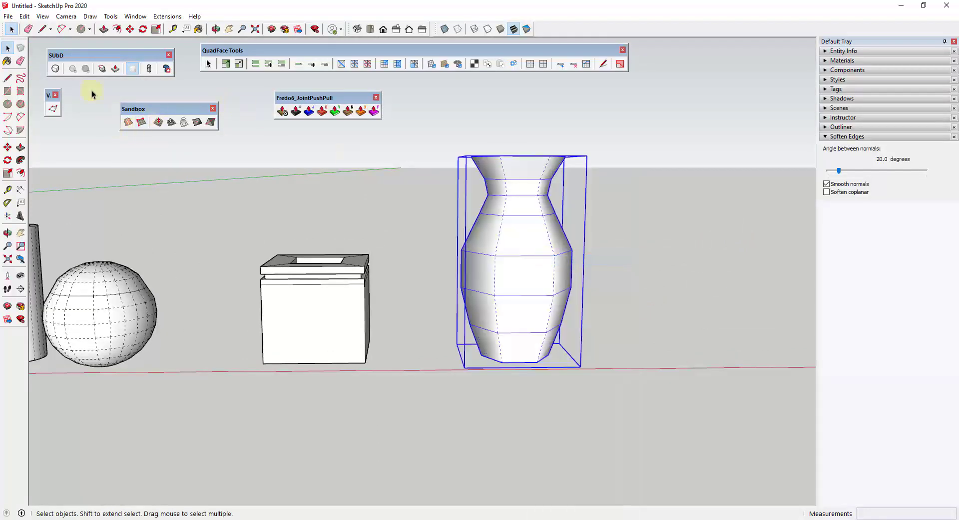
pyautogui.click(55, 68)
pyautogui.moveTo(584, 269); pyautogui.dragTo(657, 290, button='middle')
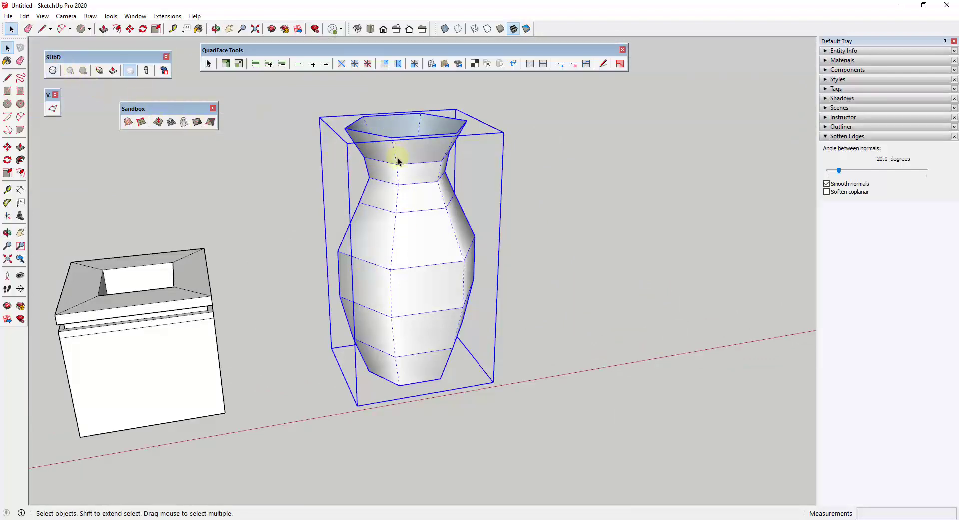
pyautogui.click(52, 70)
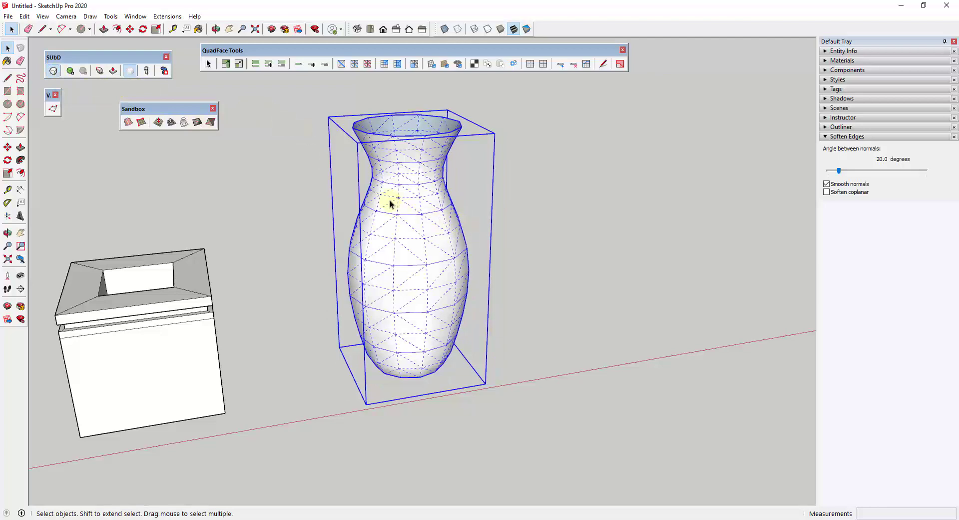
# - Draw a six-sided circle with a radius of about 5 inches on the ground beside the subdivided vase
pyautogui.moveTo(462, 203); pyautogui.dragTo(407, 285, button='middle')
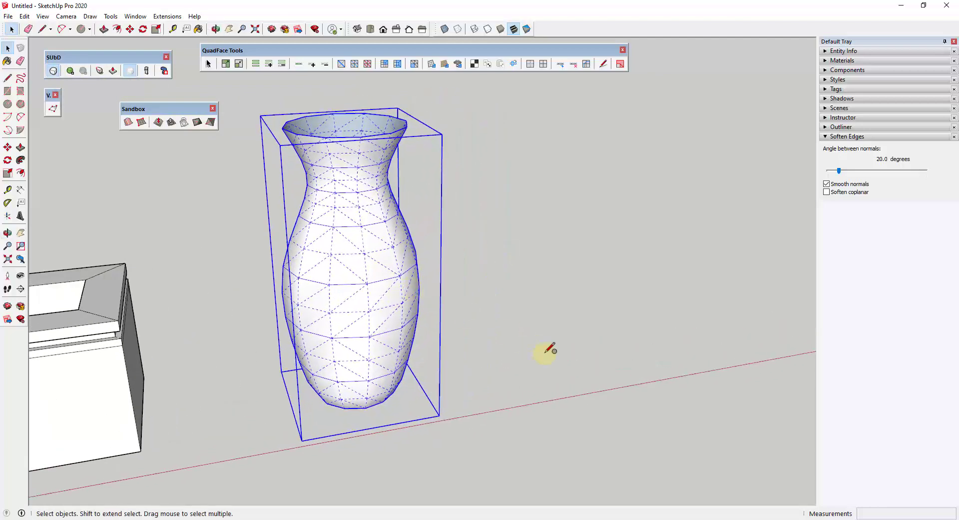
pyautogui.press('c')
pyautogui.click(576, 357)
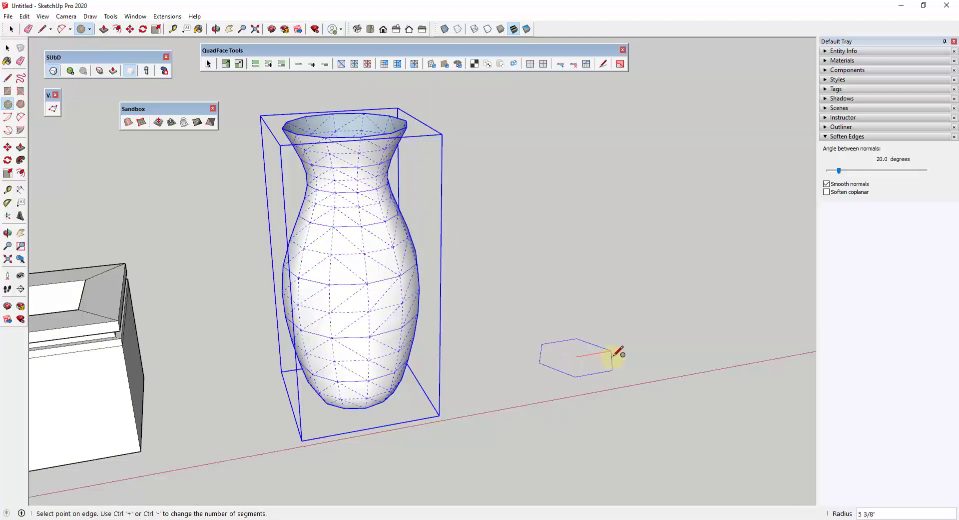
pyautogui.click(609, 350)
pyautogui.press('space')
pyautogui.press('p')
pyautogui.click(582, 356)
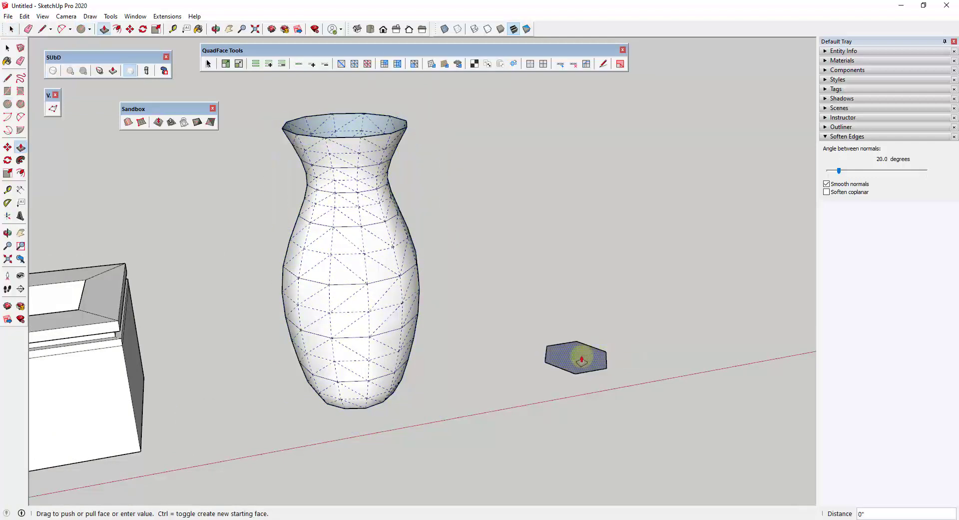
pyautogui.press('Escape')
pyautogui.press('space')
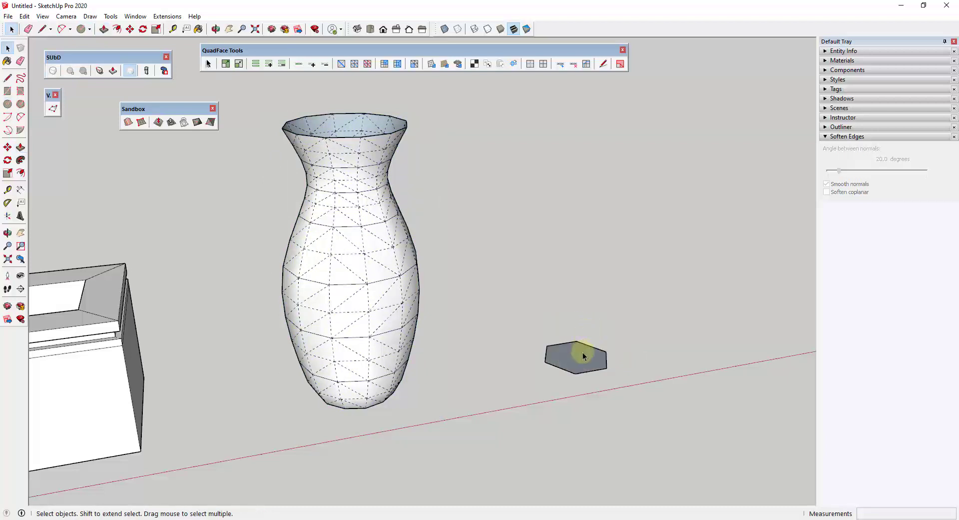
# - Extrude the hexagon upward into a short prism and scale its top face uniformly by about 1.38
pyautogui.press('p')
pyautogui.click(583, 356)
pyautogui.click(587, 332)
pyautogui.press('s')
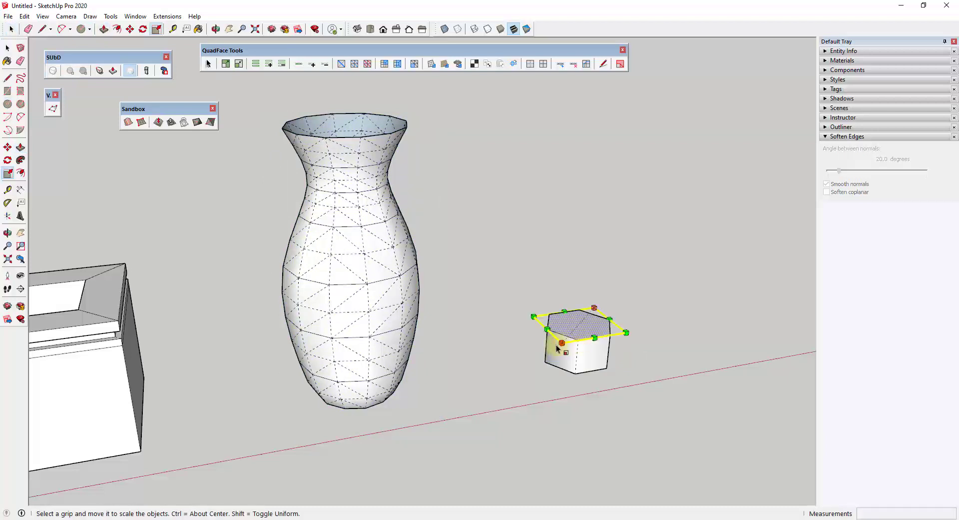
pyautogui.moveTo(558, 348); pyautogui.dragTo(564, 351)
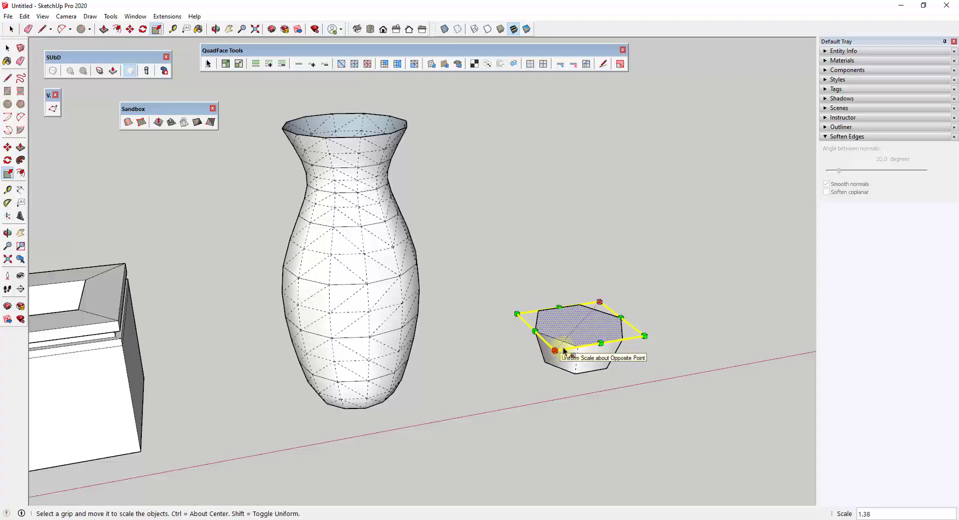
# - Extrude the top face into a second tier and scale it outward so the body widens
pyautogui.press('p')
pyautogui.click(583, 321)
pyautogui.click(582, 288)
pyautogui.press('space')
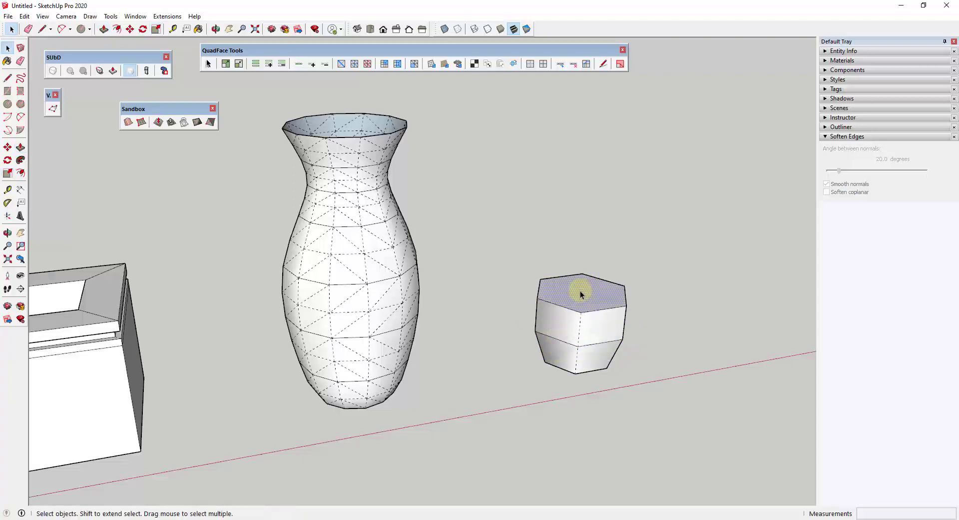
pyautogui.press('s')
pyautogui.moveTo(553, 316); pyautogui.dragTo(546, 329)
pyautogui.press('space')
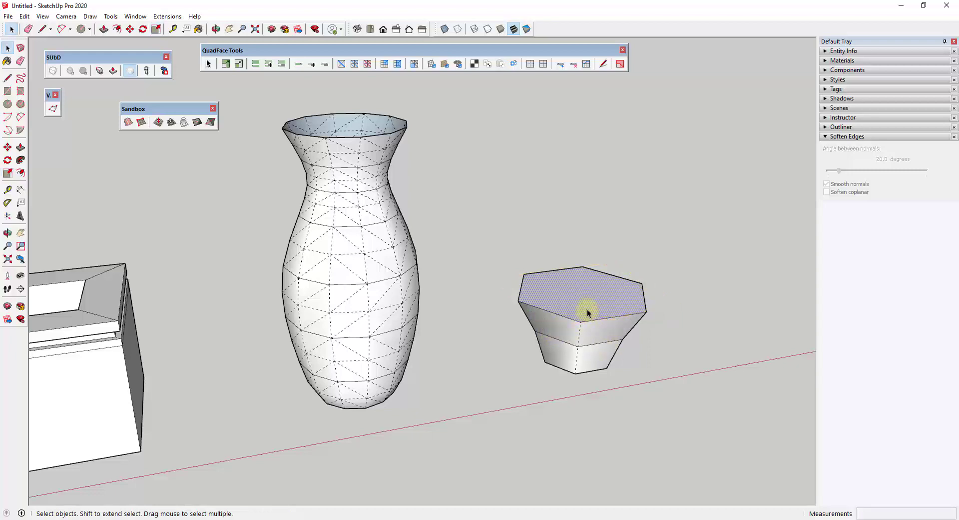
# - Extrude the top face into a third tier and scale it outward about its center
pyautogui.press('p')
pyautogui.click(587, 308)
pyautogui.click(593, 272)
pyautogui.press('s')
pyautogui.keyDown('ctrl'); pyautogui.moveTo(552, 289); pyautogui.dragTo(541, 299); pyautogui.keyUp('ctrl')
# - Extrude the top face about 6 3/16 inches into a fourth tier and scale it inward about its center
pyautogui.press('p')
pyautogui.click(592, 277)
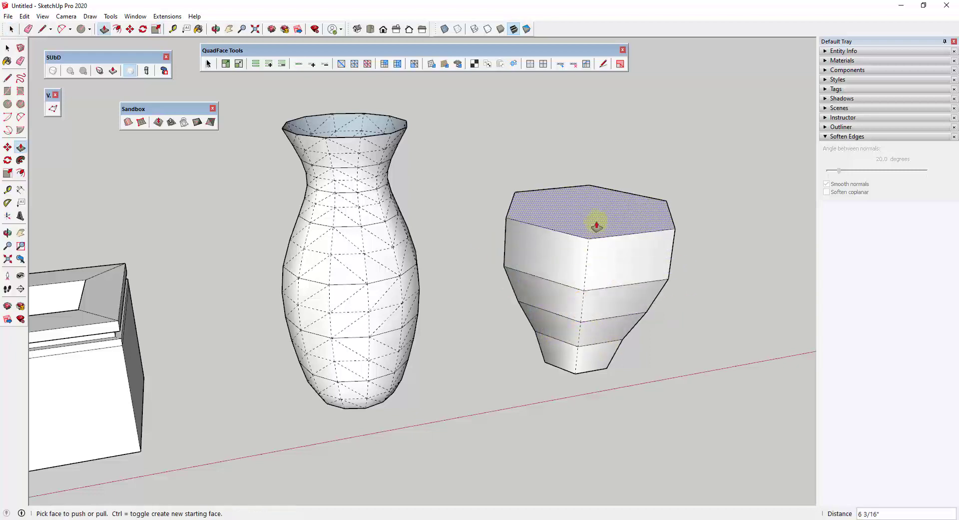
pyautogui.press('s')
pyautogui.keyDown('ctrl'); pyautogui.moveTo(546, 244); pyautogui.dragTo(559, 235); pyautogui.keyUp('ctrl')
# - Add another tier narrowing to the shoulder and extrude a straight neck section from its top face
pyautogui.press('p')
pyautogui.press('space')
pyautogui.click(608, 188)
pyautogui.press('s')
pyautogui.press('p')
pyautogui.press('space')
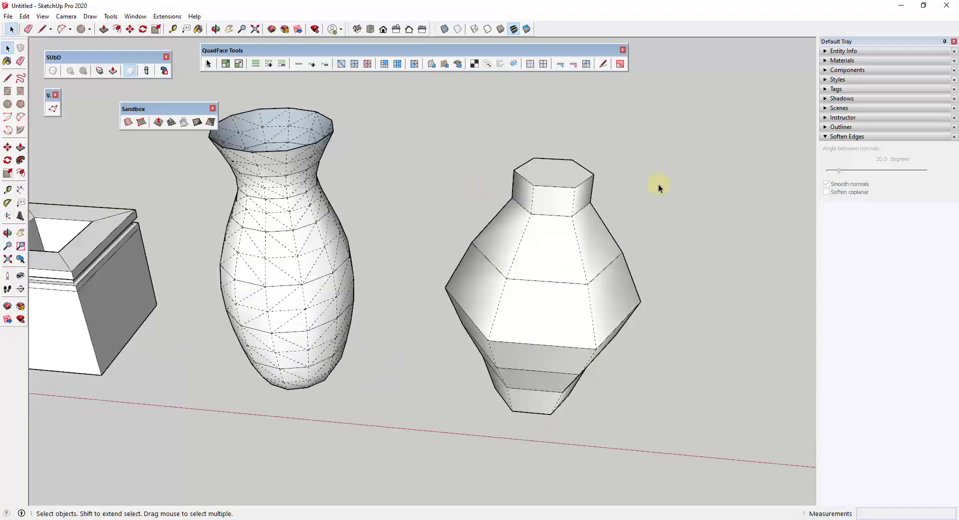
# - Scale the neck's top face outward about its center and add a further flared tier for the mouth
pyautogui.click(554, 175)
pyautogui.press('s')
pyautogui.keyDown('ctrl'); pyautogui.moveTo(517, 185); pyautogui.dragTo(487, 170); pyautogui.keyUp('ctrl')
pyautogui.press('p')
pyautogui.press('s')
pyautogui.moveTo(595, 345); pyautogui.dragTo(629, 293, button='middle')
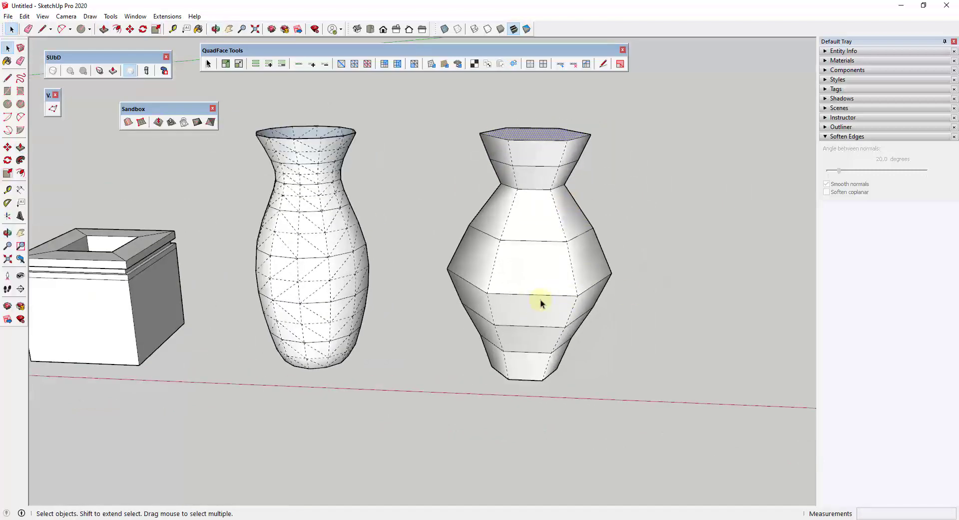
# - Scale the edge loop at the body's widest point to about 0.86 about its center
pyautogui.press('s')
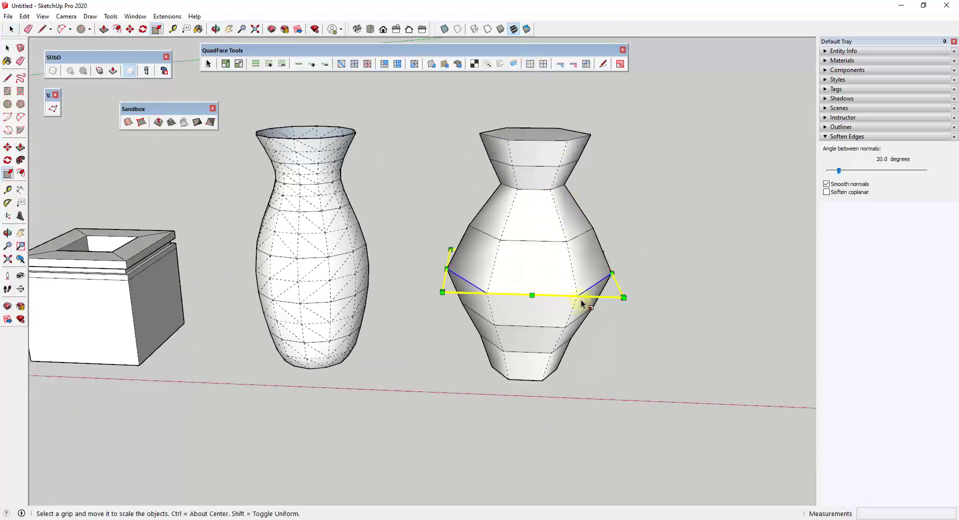
pyautogui.keyDown('ctrl'); pyautogui.moveTo(623, 296); pyautogui.dragTo(609, 293); pyautogui.keyUp('ctrl')
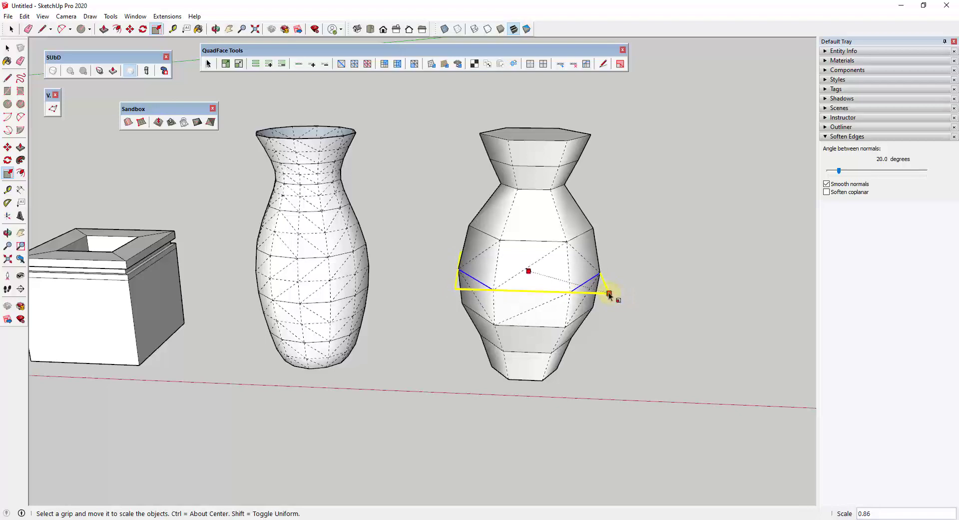
pyautogui.press('space')
pyautogui.click(643, 331)
# - Delete the top face of the new vase to open its mouth
pyautogui.scroll(-2, 601, 272)
pyautogui.moveTo(601, 271); pyautogui.dragTo(565, 285, button='middle')
pyautogui.click(530, 154)
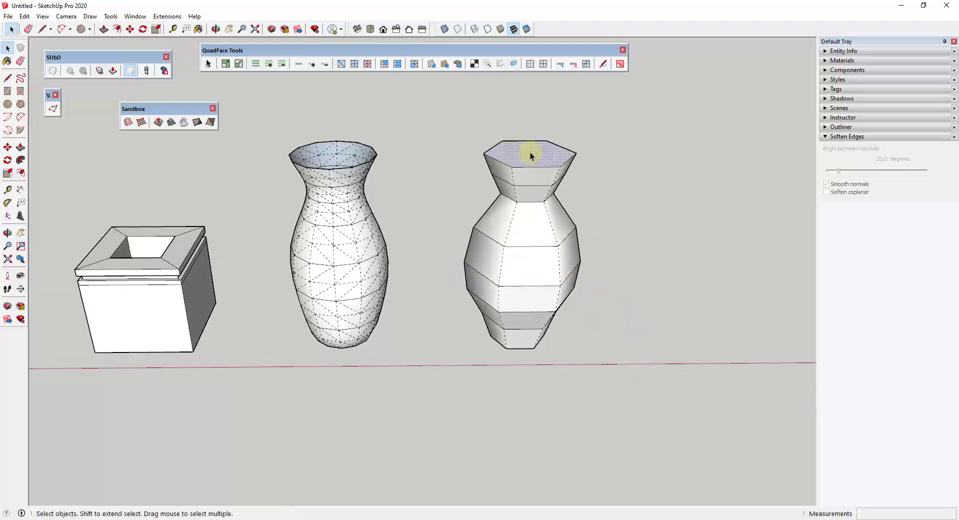
pyautogui.press('Delete')
# - Examine the opened low-poly vase from several angles beside the subdivided vase
pyautogui.press('o')
pyautogui.moveTo(530, 152); pyautogui.dragTo(553, 120)
pyautogui.press('space')
pyautogui.scroll(-2, 538, 293)
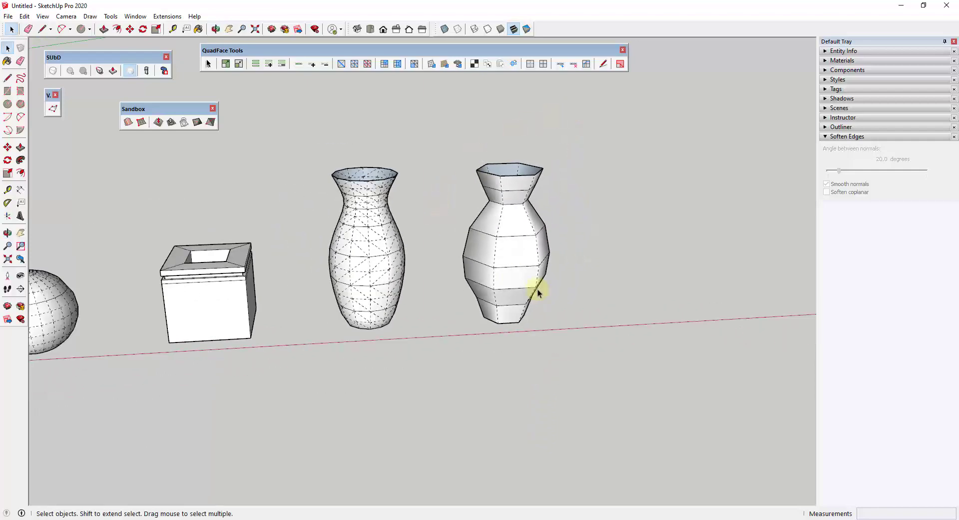
pyautogui.press('o')
pyautogui.moveTo(537, 292); pyautogui.dragTo(565, 317)
pyautogui.press('space')
pyautogui.scroll(2, 634, 247)
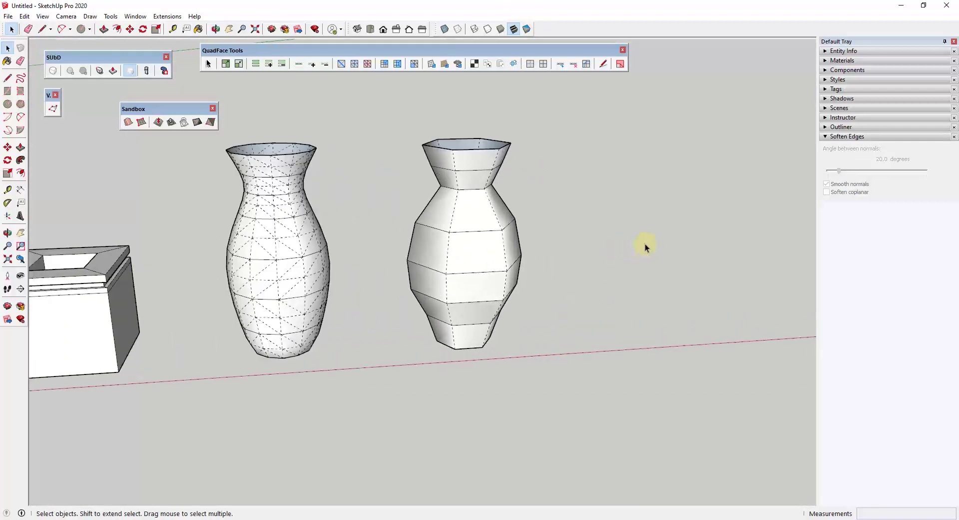
pyautogui.scroll(1, 625, 247)
# - Make all of the new vase's connected geometry a group and turn on SUbD subdivision
pyautogui.tripleClick(476, 253)
pyautogui.rightClick(477, 254)
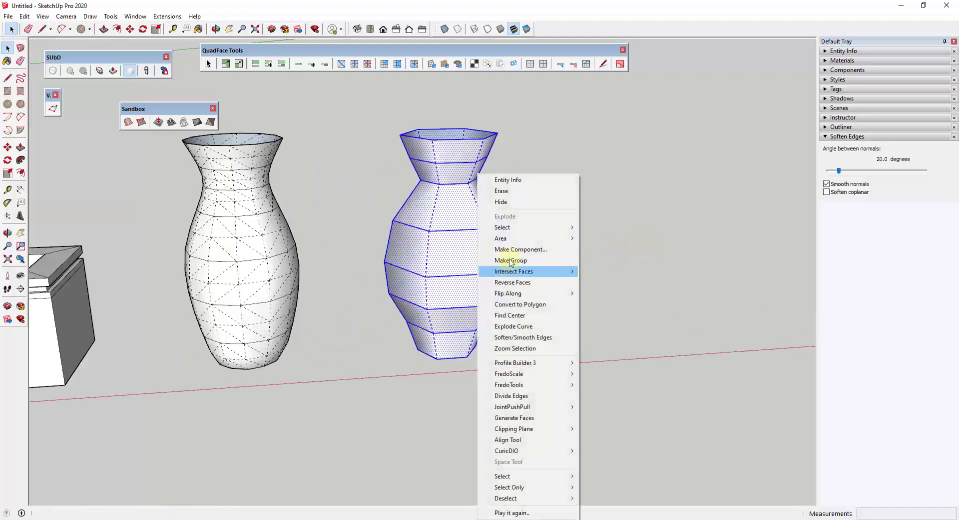
pyautogui.click(511, 260)
pyautogui.click(53, 71)
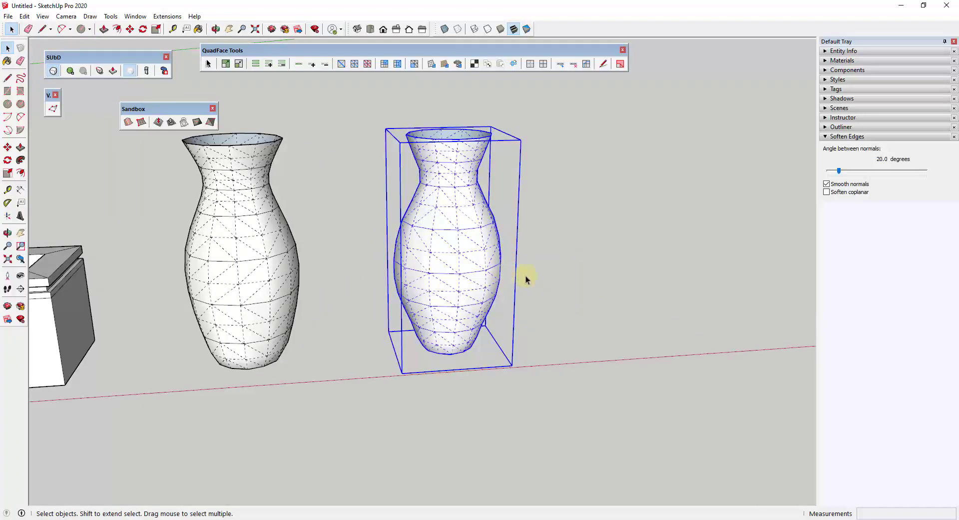
# - Increase the new vase's number of subdivisions by two levels
pyautogui.scroll(1, 468, 241)
pyautogui.click(70, 71)
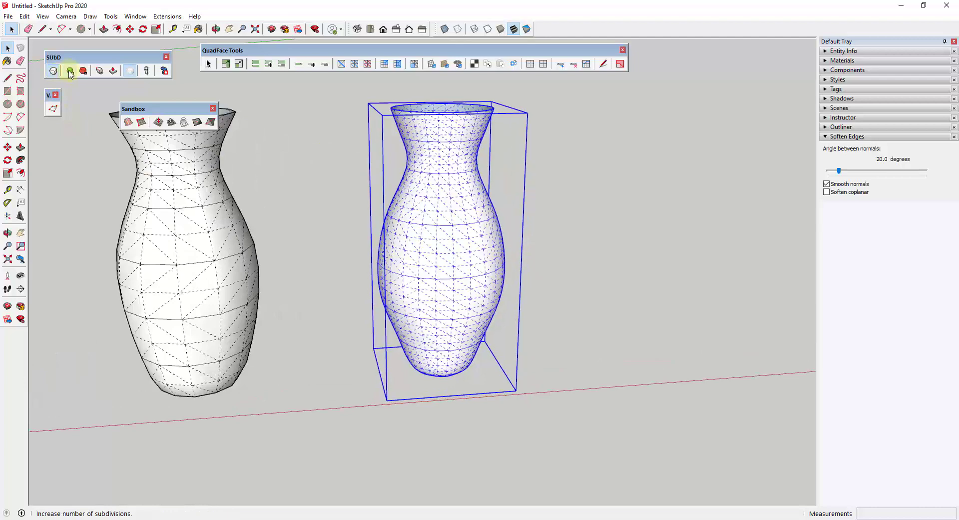
pyautogui.click(70, 70)
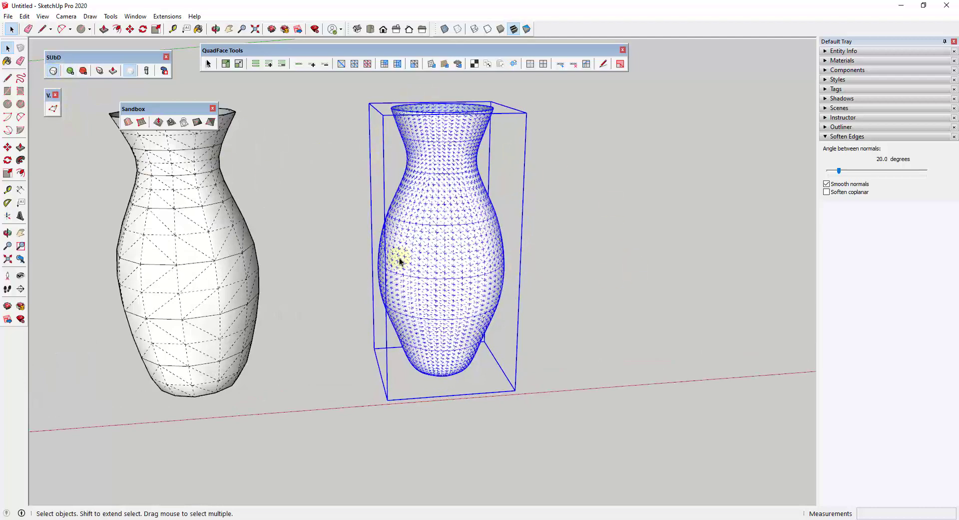